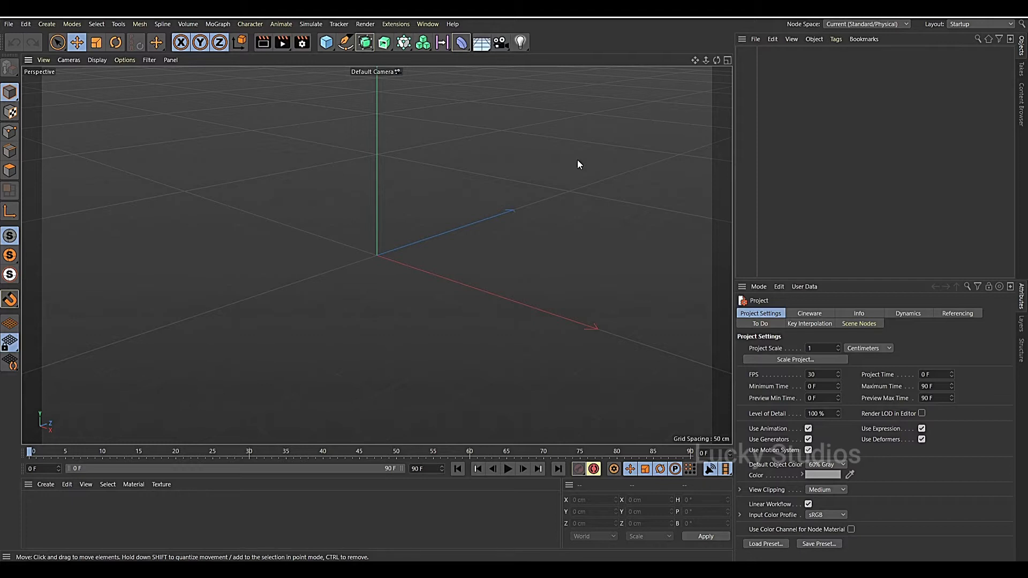
# - Add a particle Emitter to the empty scene
pyautogui.click(311, 24)
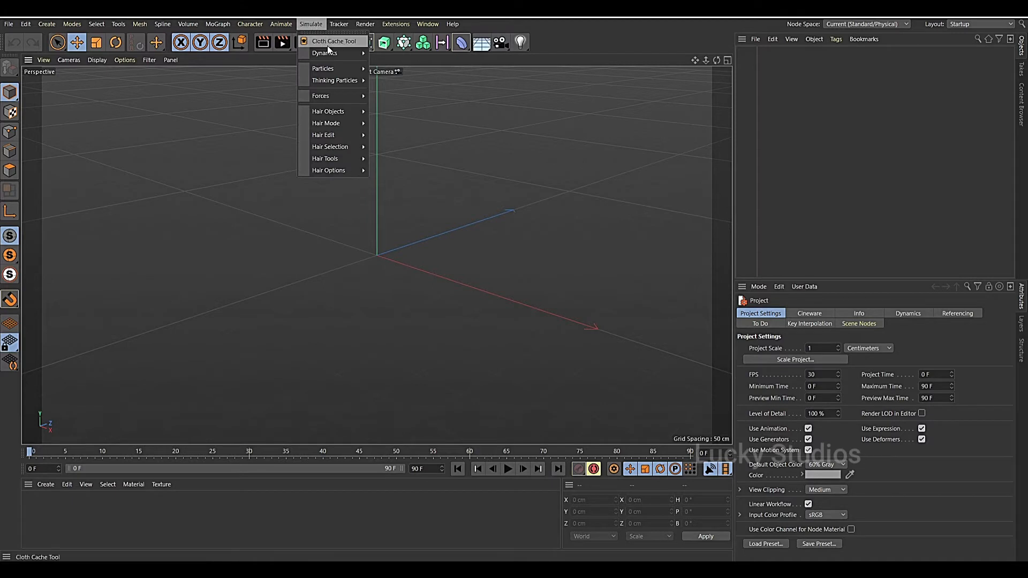
pyautogui.moveTo(331, 70)
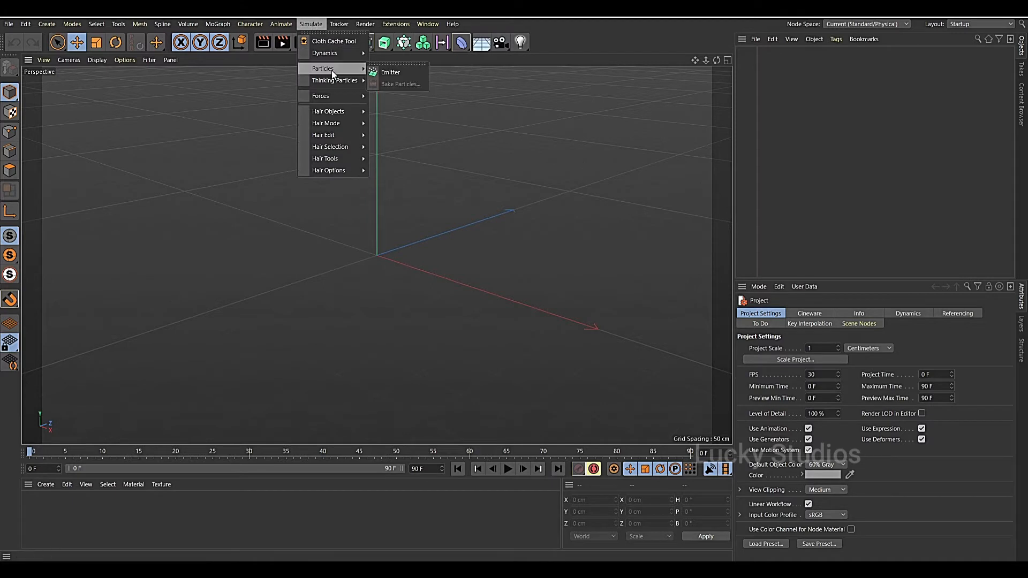
pyautogui.click(401, 73)
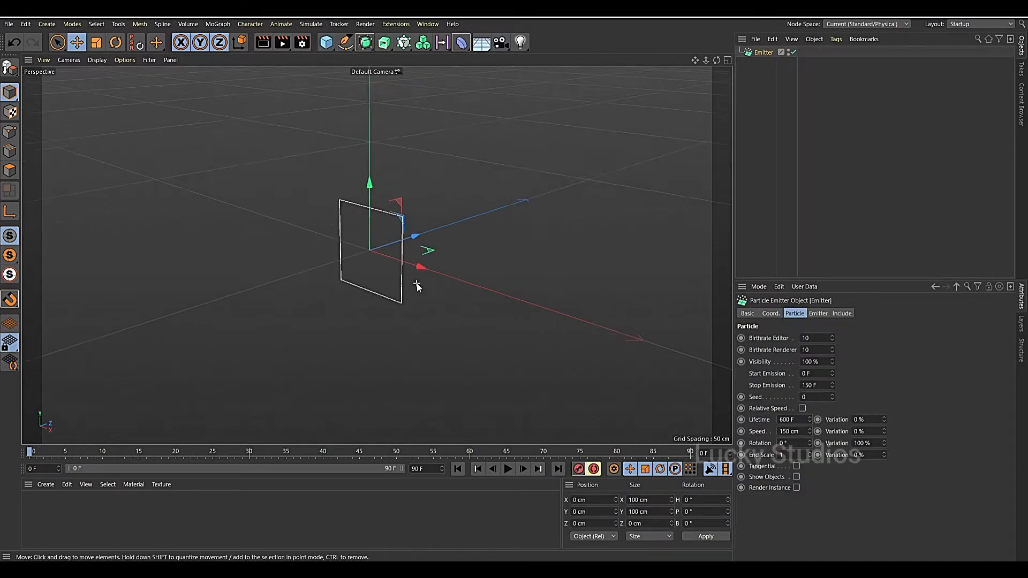
pyautogui.scroll(3, 415, 282)
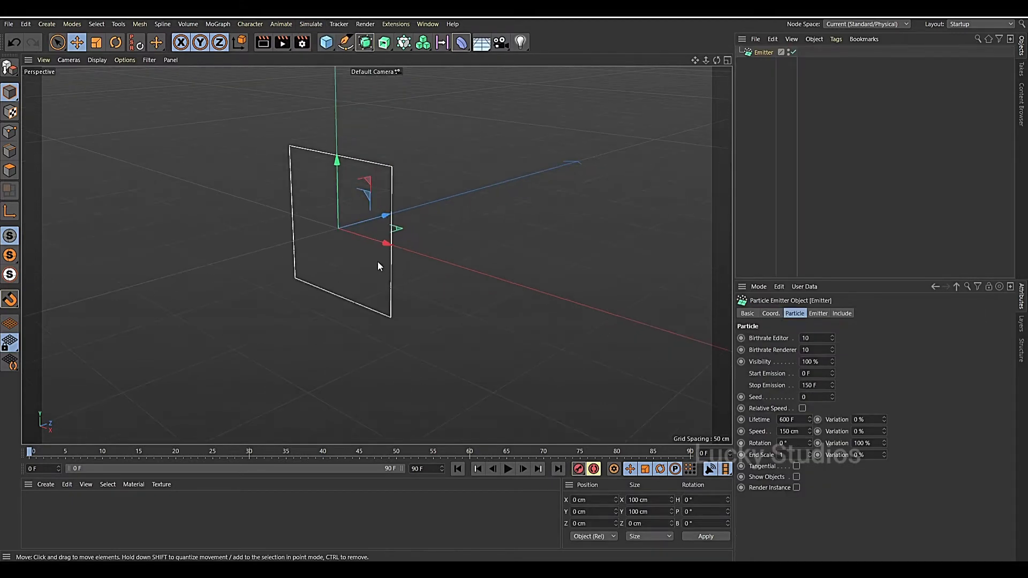
# - Play the emitter's animation, stop it with particles in view, and render the viewport as a preview
pyautogui.click(507, 468)
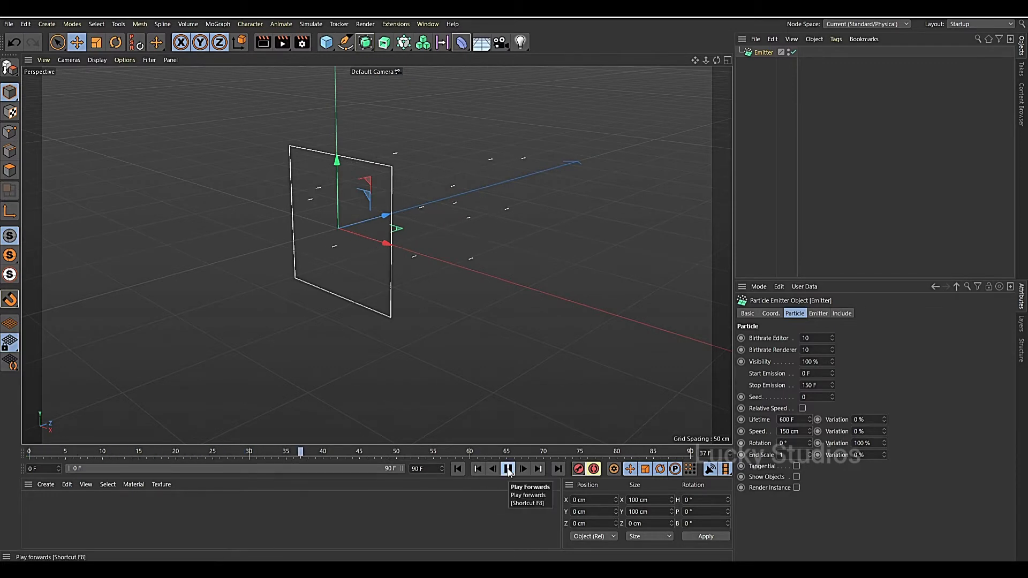
pyautogui.scroll(3, 474, 214)
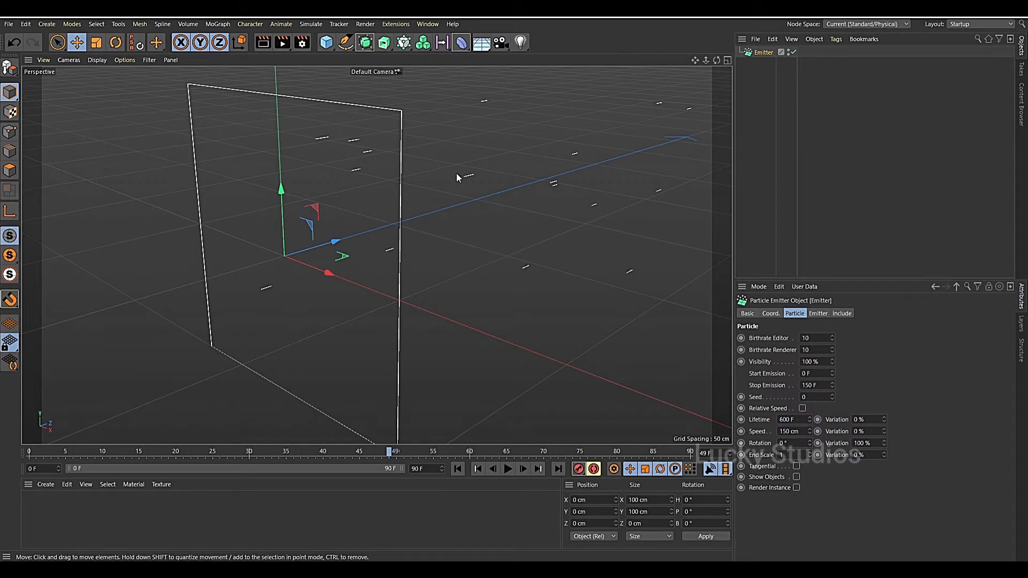
pyautogui.hotkey('ctrl', 'r')
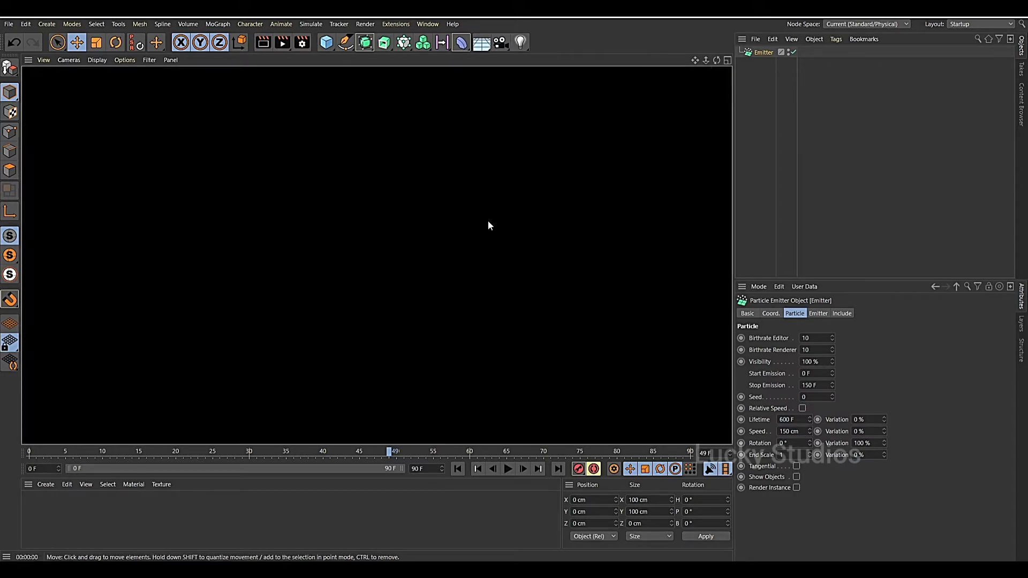
pyautogui.click(422, 241)
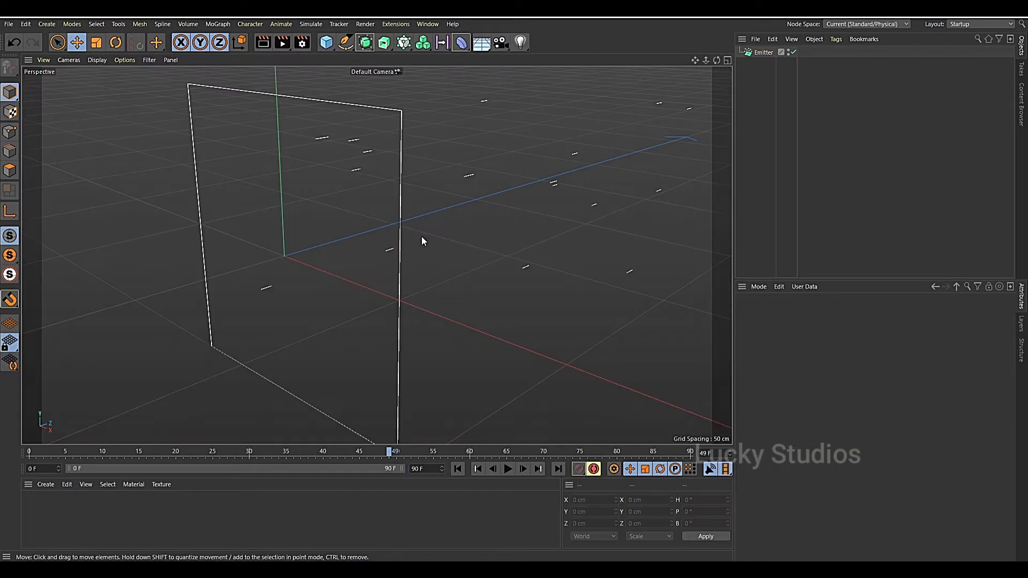
pyautogui.scroll(-3, 435, 268)
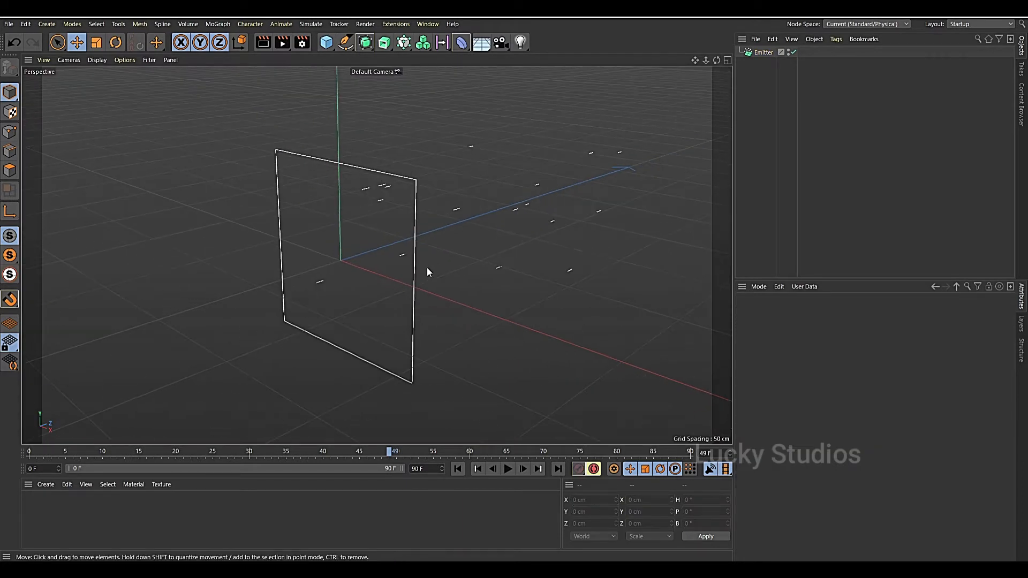
# - Add a Cube primitive and scale it down uniformly to about 4.2 cm per side
pyautogui.click(326, 44)
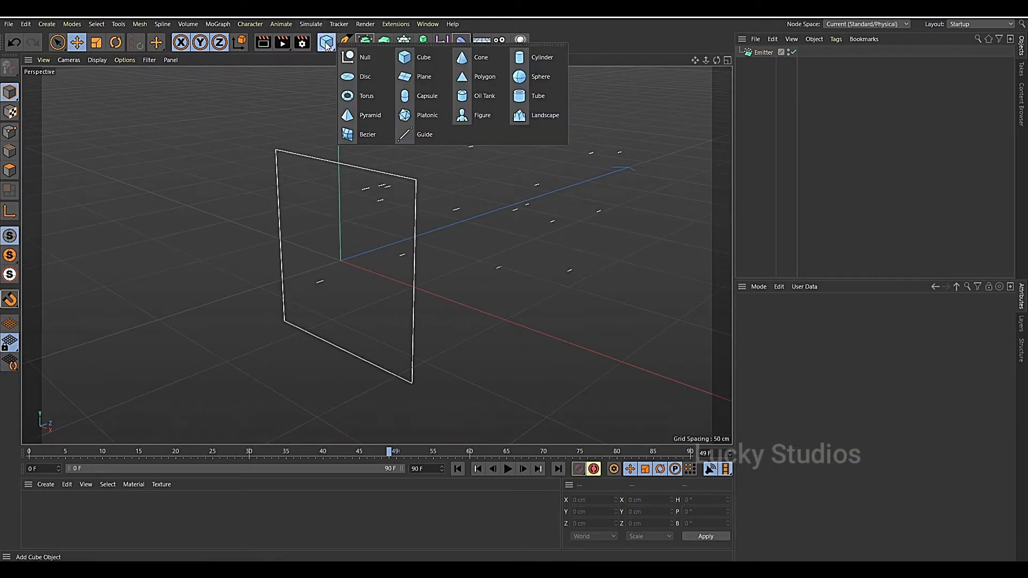
pyautogui.click(420, 62)
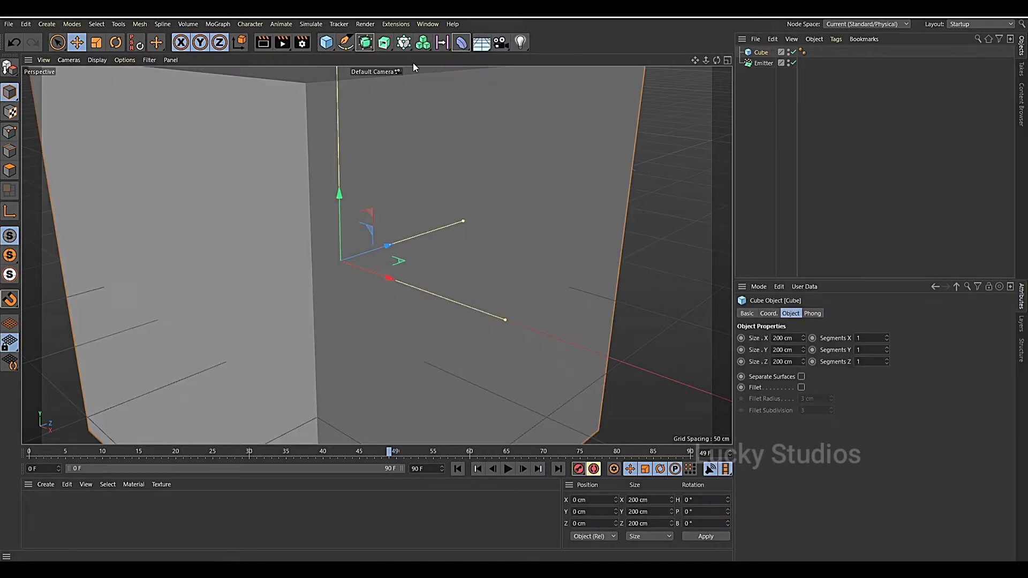
pyautogui.click(96, 43)
pyautogui.moveTo(673, 215); pyautogui.dragTo(285, 350)
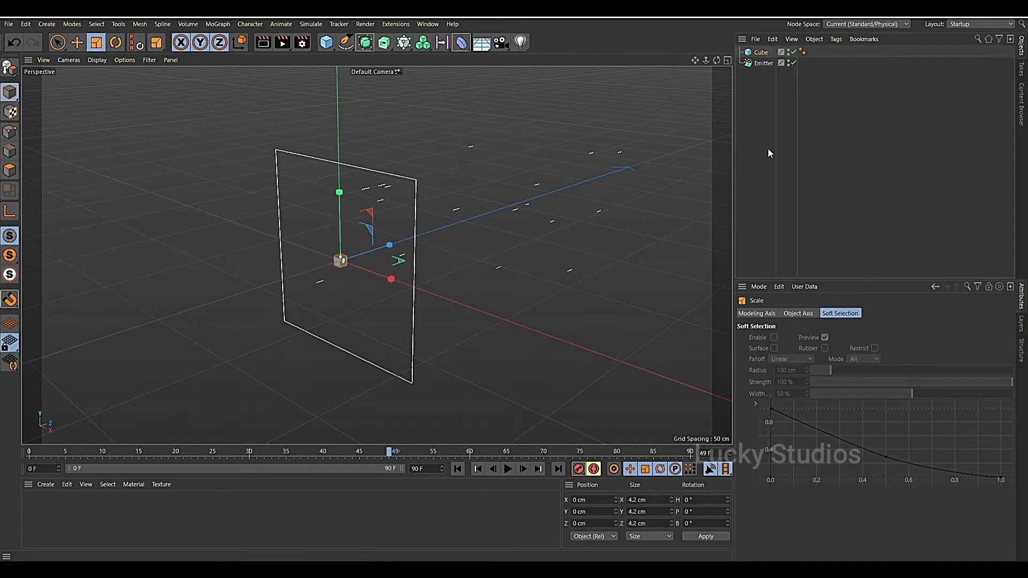
# - Make the Cube a child of the Emitter and replay the animation from frame 0
pyautogui.click(770, 111)
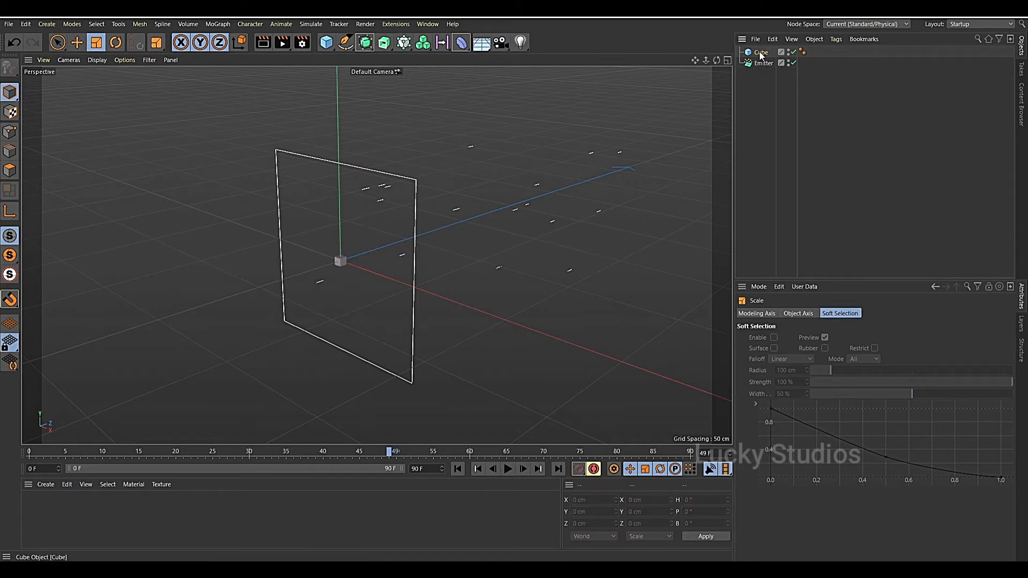
pyautogui.moveTo(760, 54); pyautogui.dragTo(763, 64)
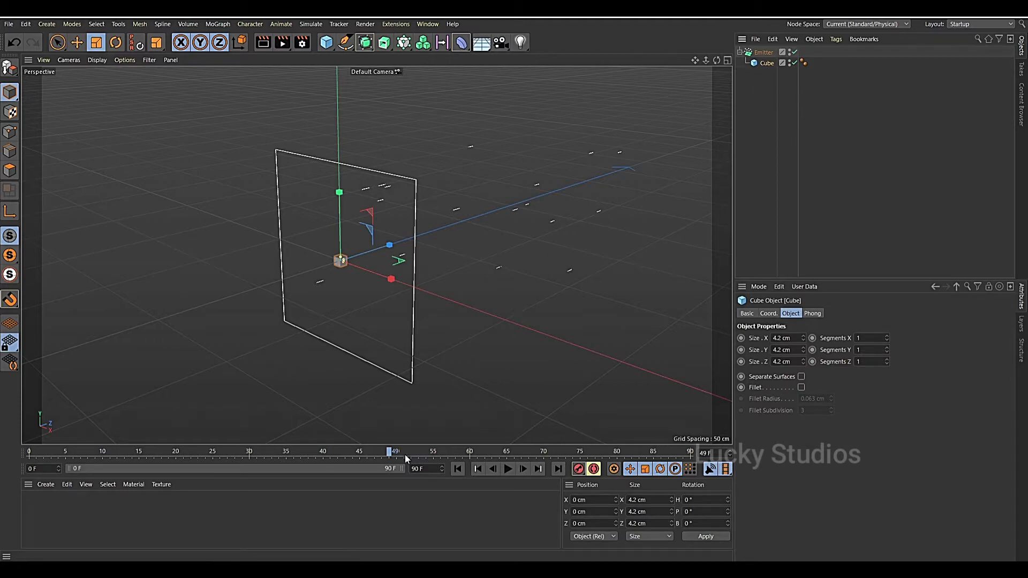
pyautogui.moveTo(406, 458); pyautogui.dragTo(33, 452)
pyautogui.click(507, 470)
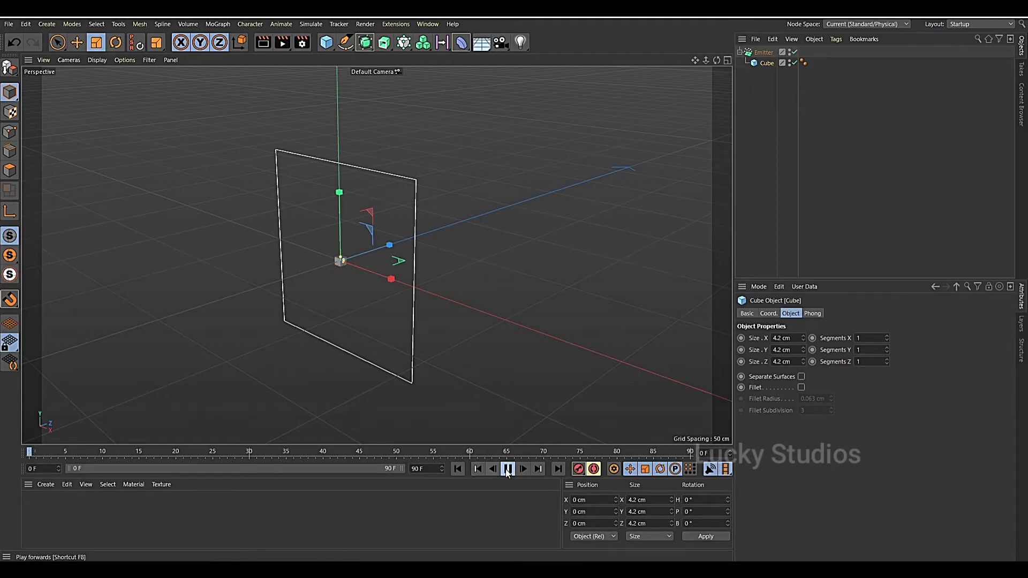
pyautogui.click(508, 469)
pyautogui.scroll(2, 495, 303)
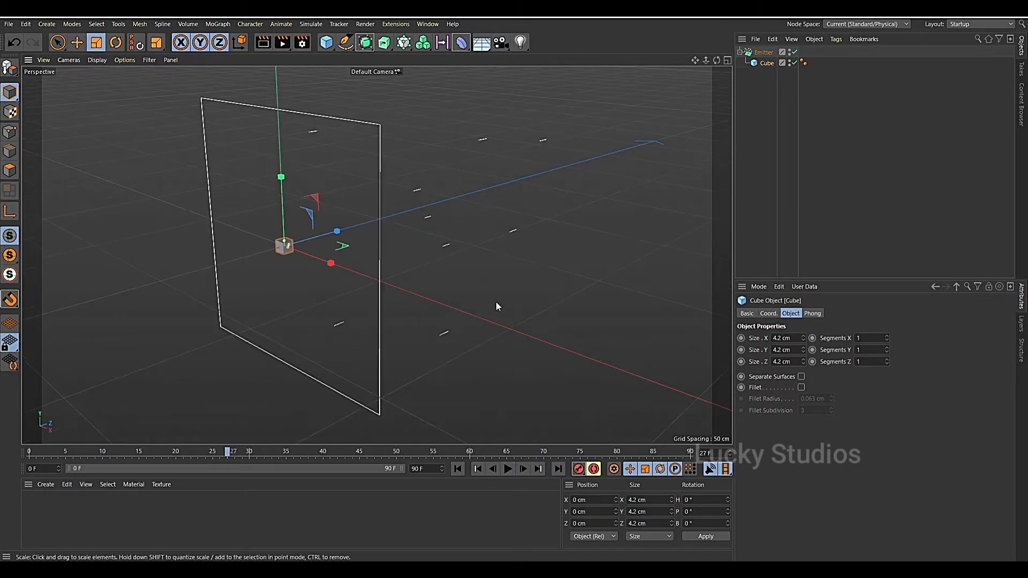
# - Render the viewport to preview the cubes at the emitted particle positions
pyautogui.click(404, 175)
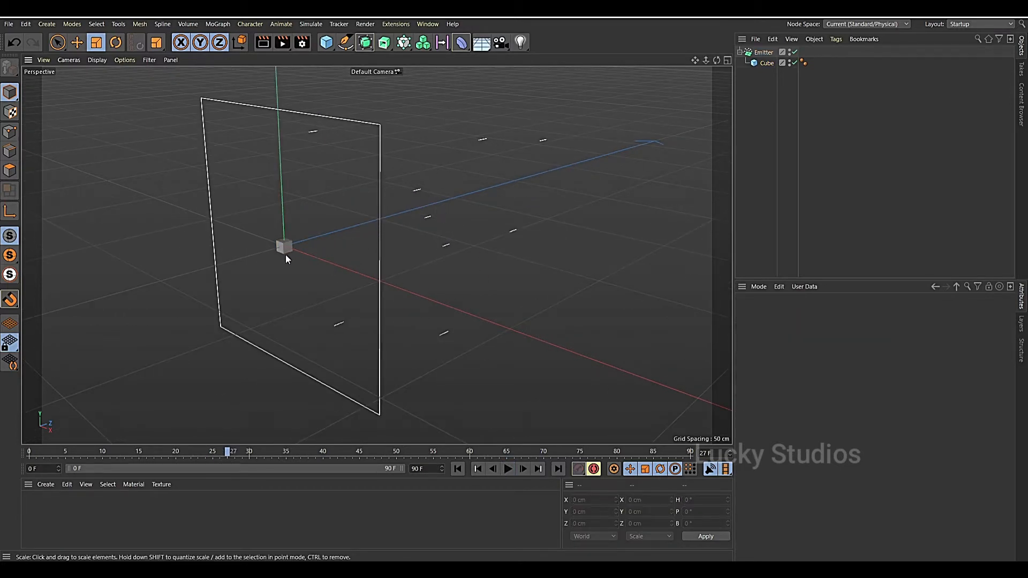
pyautogui.hotkey('ctrl', 'r')
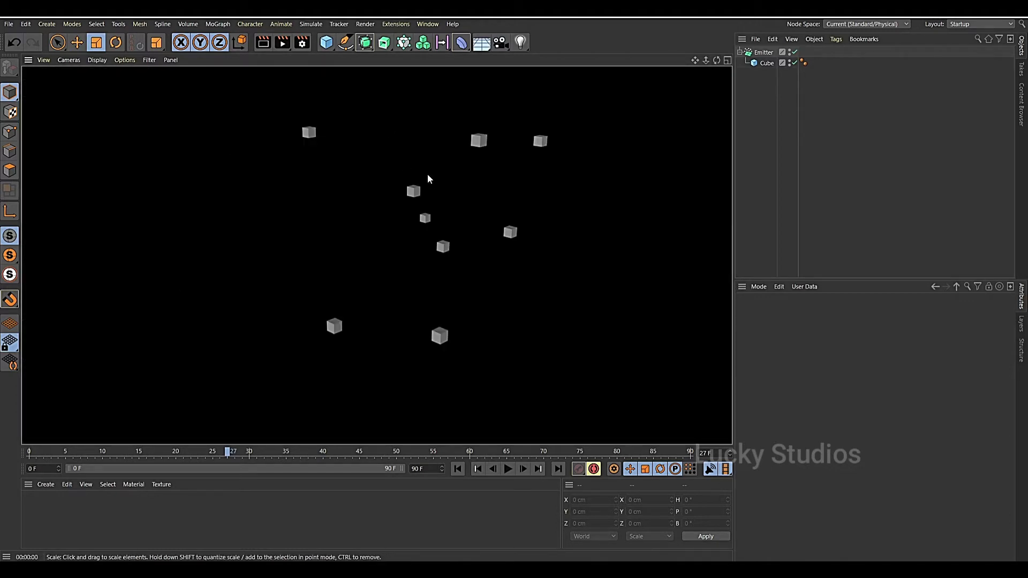
pyautogui.click(372, 187)
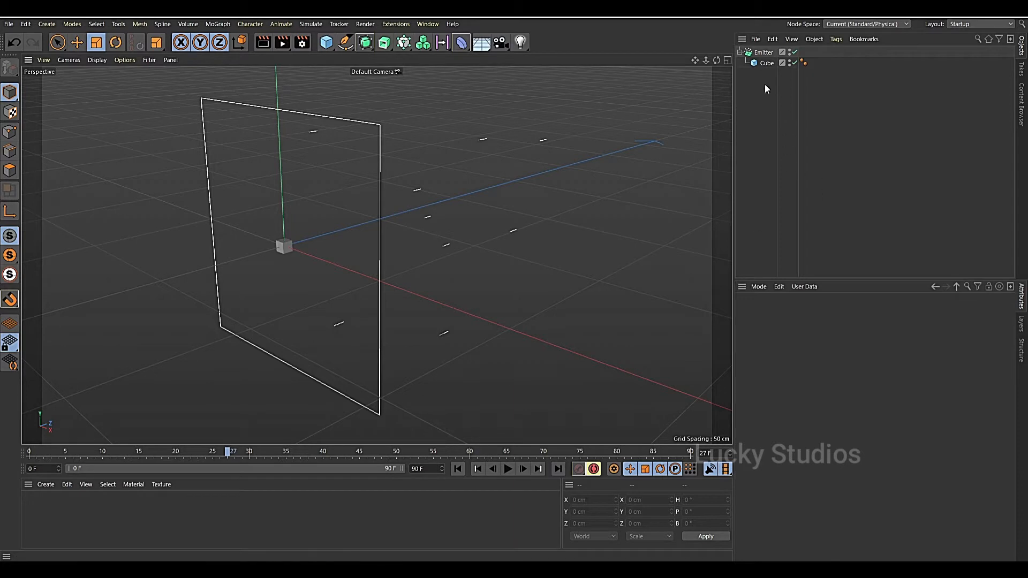
# - Enable Show Objects and Render Instance for the Emitter's particles
pyautogui.click(764, 53)
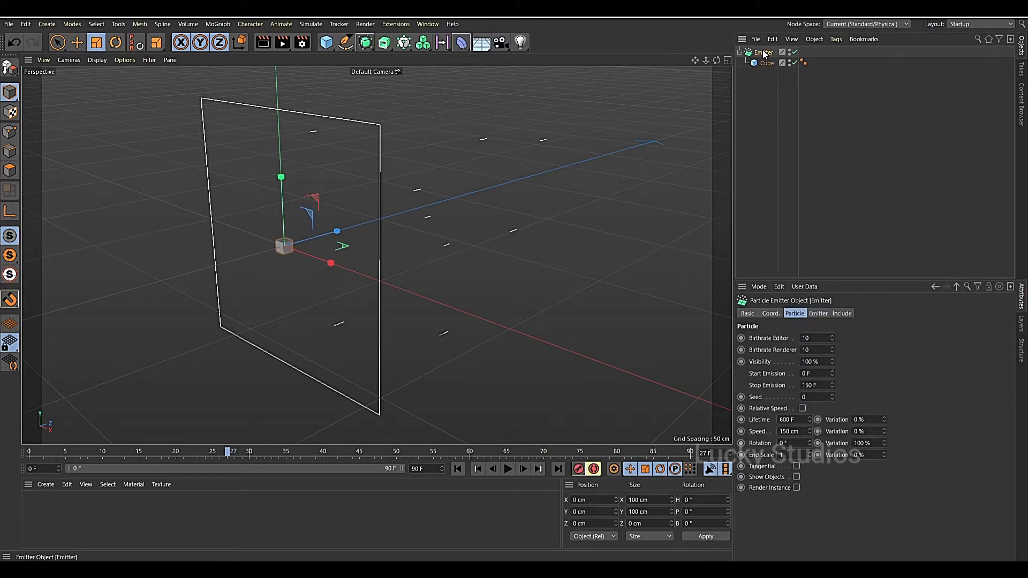
pyautogui.click(796, 476)
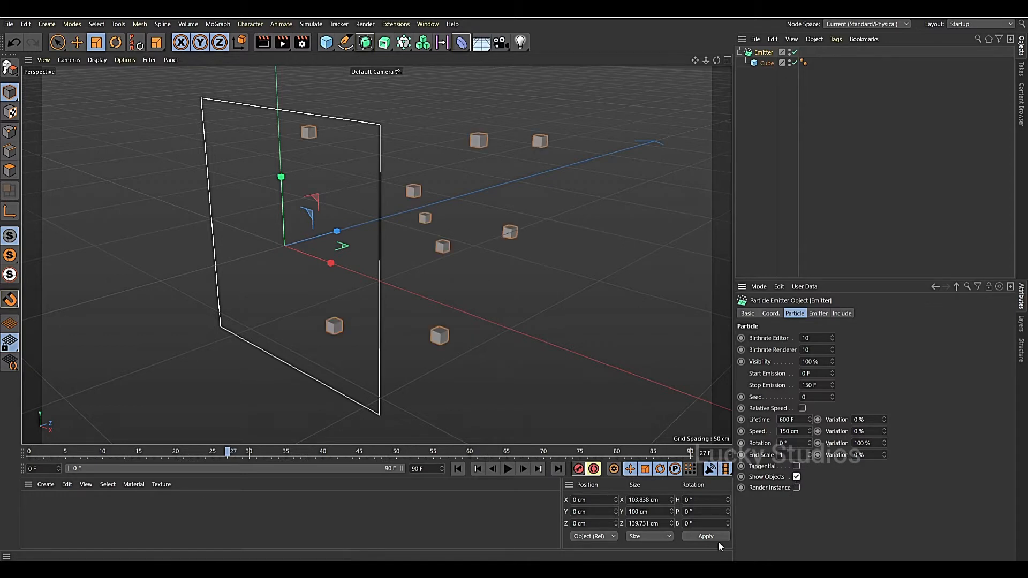
pyautogui.click(796, 487)
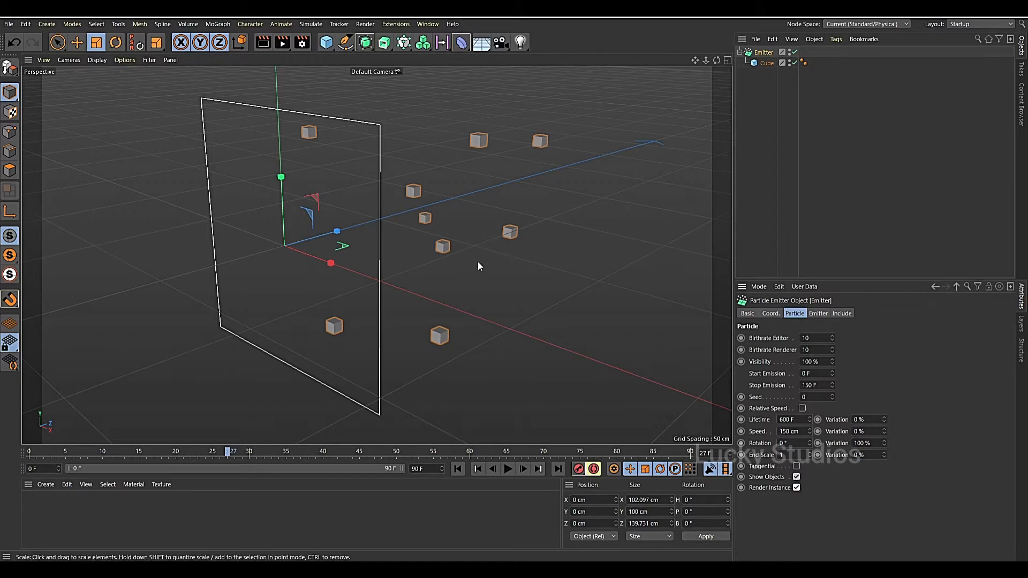
pyautogui.keyDown('alt'); pyautogui.moveTo(477, 266); pyautogui.dragTo(530, 283); pyautogui.keyUp('alt')
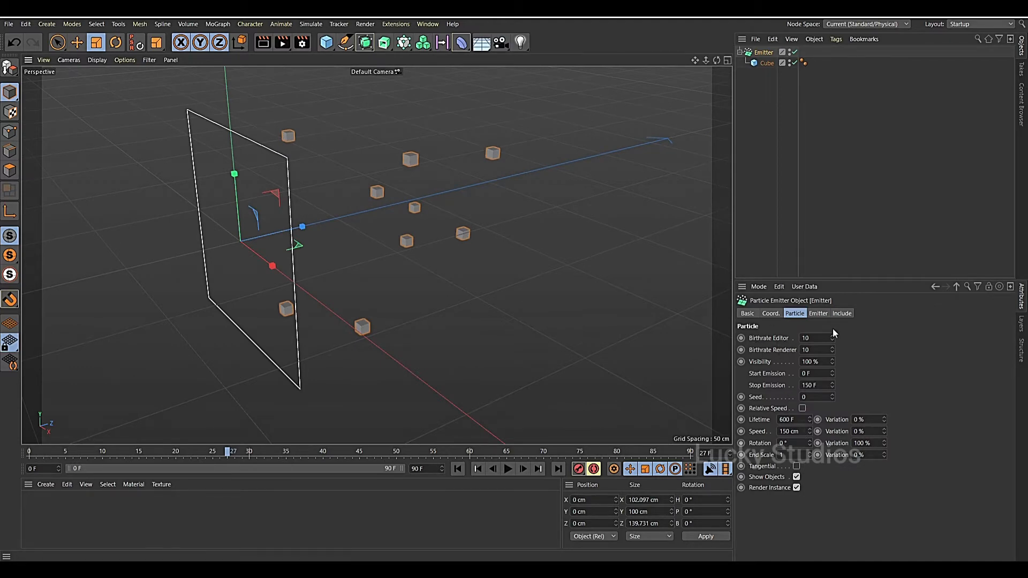
# - Set the Emitter's Birthrate Editor to 25 and replay the animation from the start
pyautogui.click(804, 338)
pyautogui.write('253')
pyautogui.press('BackSpace')
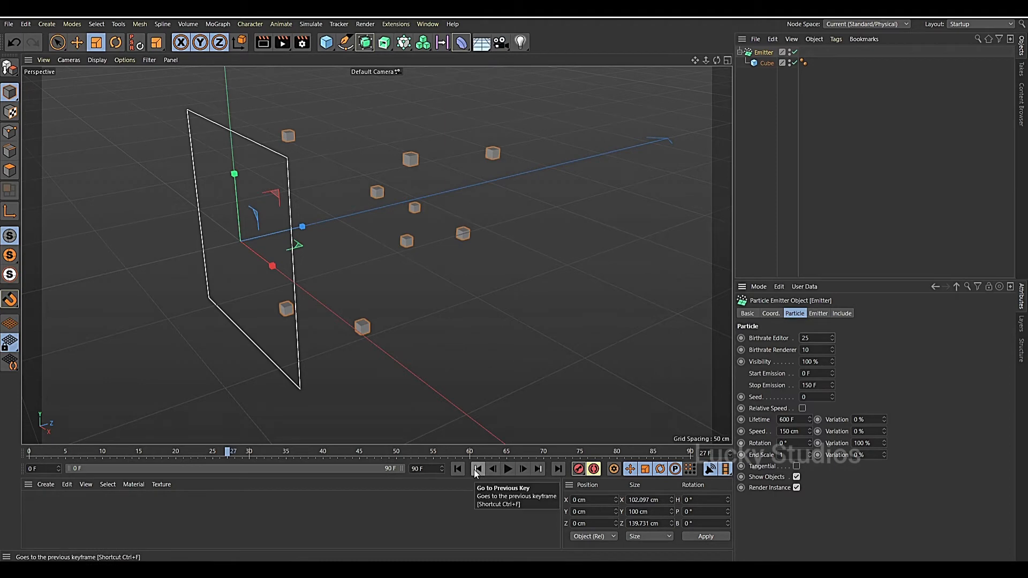
pyautogui.click(459, 469)
pyautogui.click(505, 469)
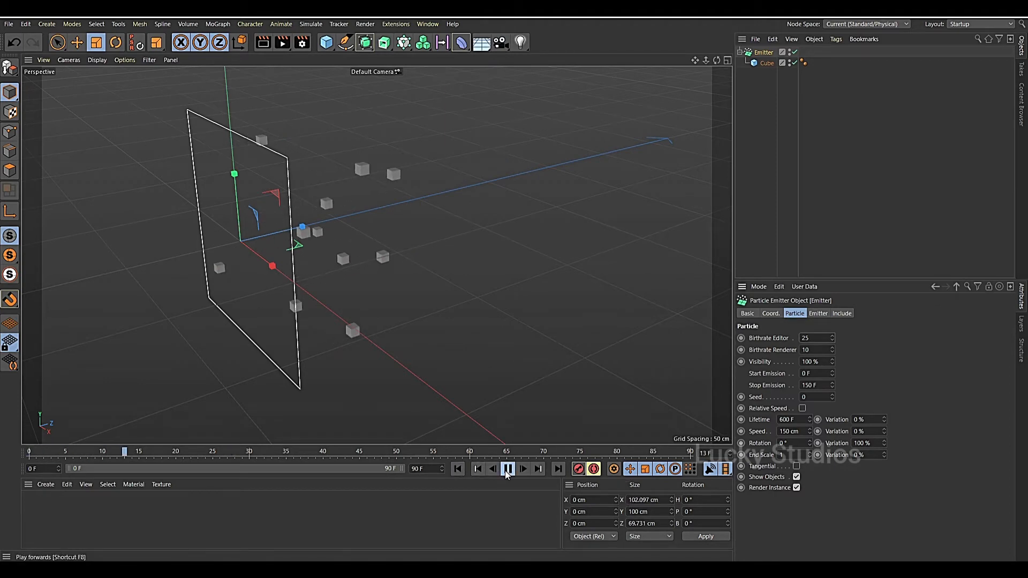
pyautogui.click(505, 470)
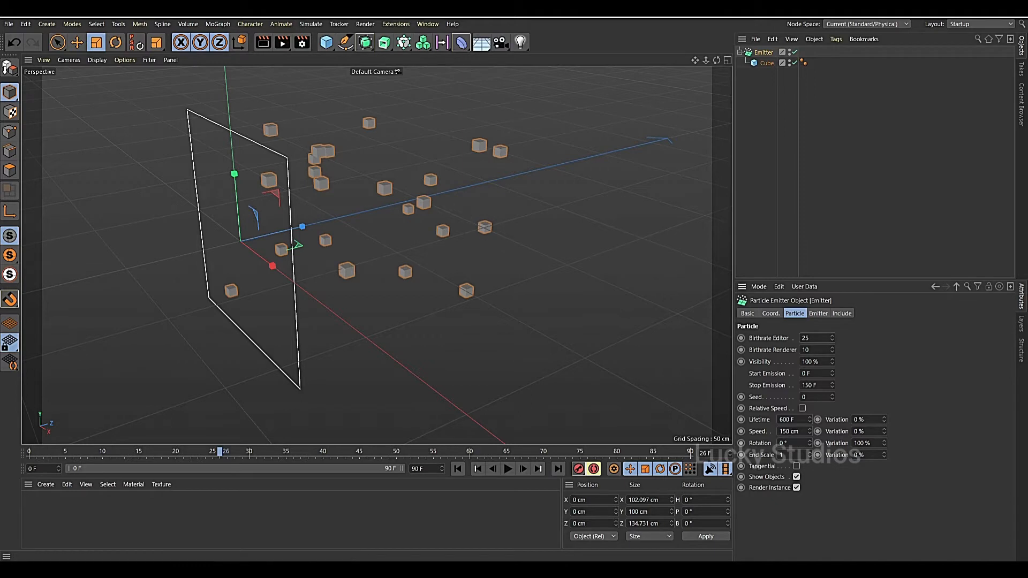
# - Set the Emitter's Birthrate Renderer to 100
pyautogui.click(817, 351)
pyautogui.moveTo(817, 338); pyautogui.dragTo(798, 338)
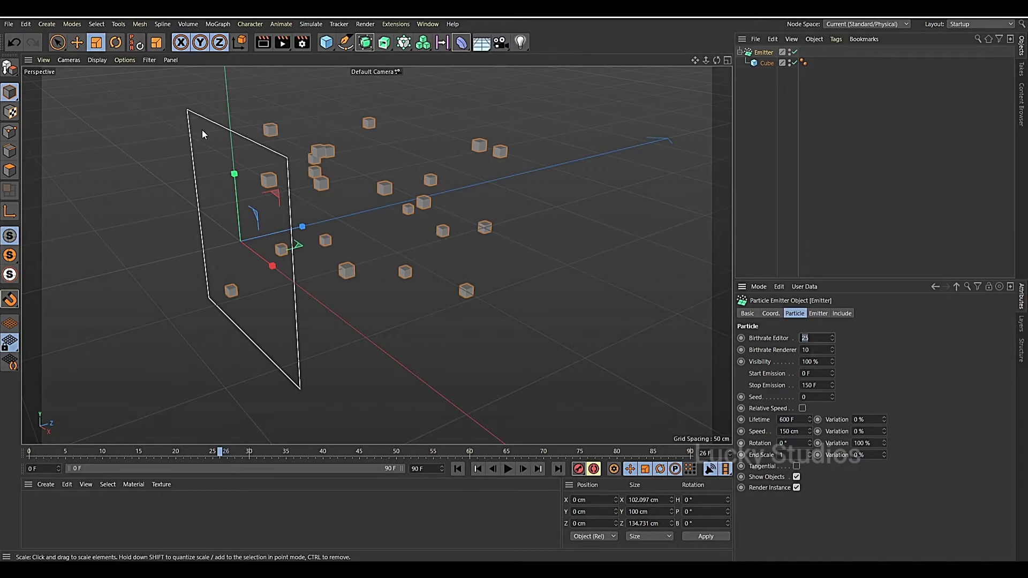
pyautogui.click(818, 351)
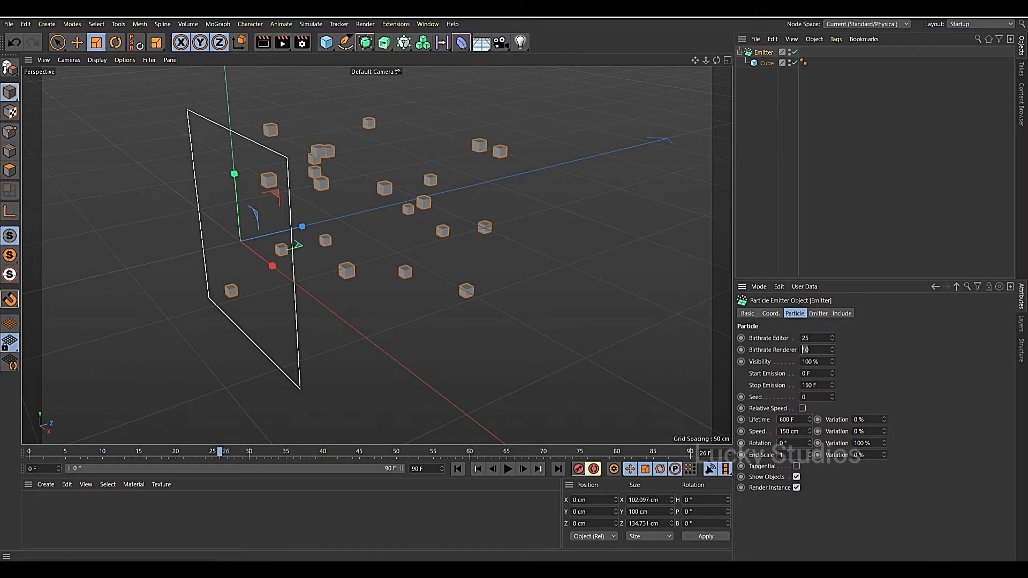
pyautogui.write('0')
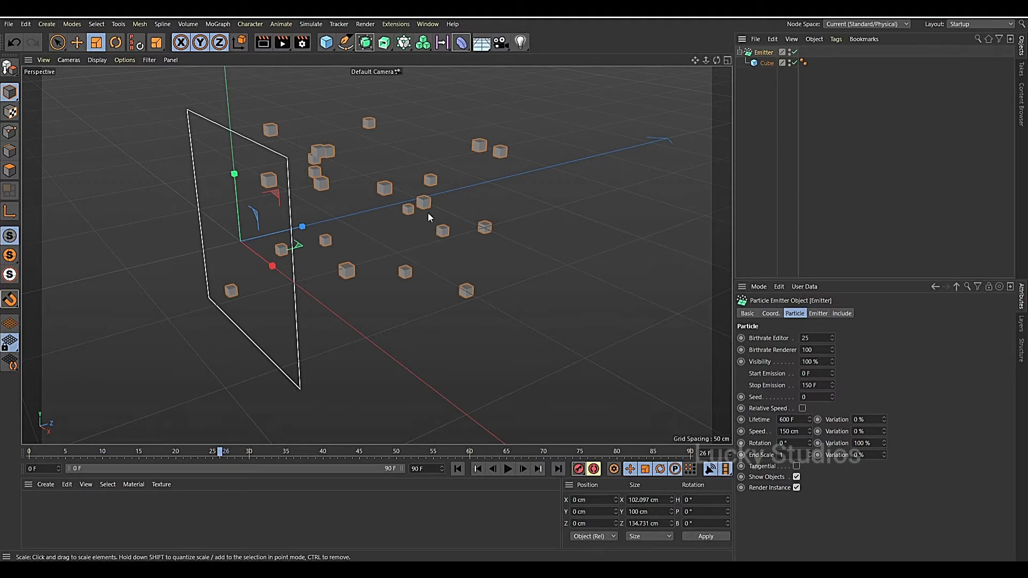
# - Render the current frame to the Picture Viewer, examine the particle density, and close the viewer
pyautogui.click(282, 42)
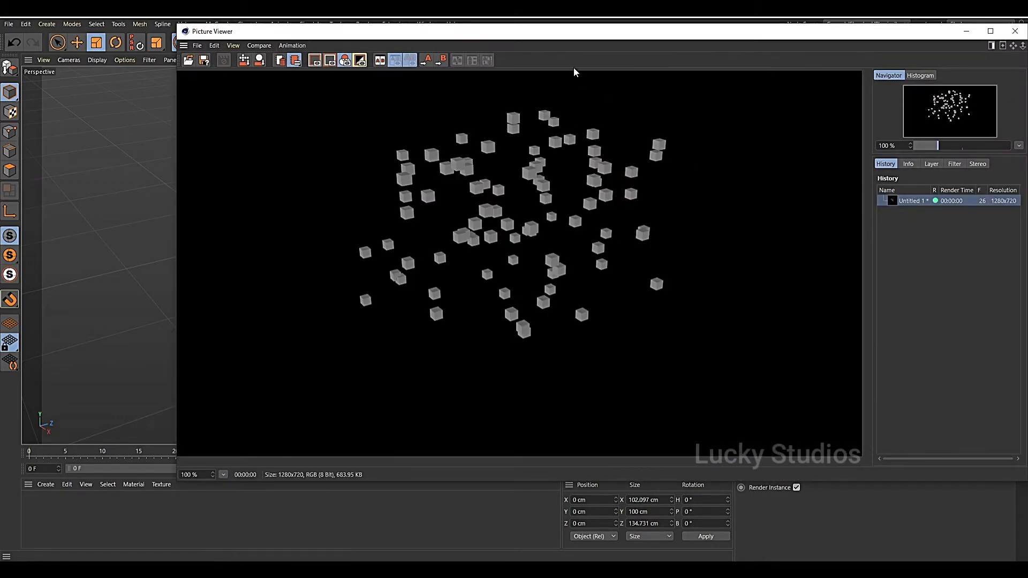
pyautogui.moveTo(553, 32); pyautogui.dragTo(461, 90)
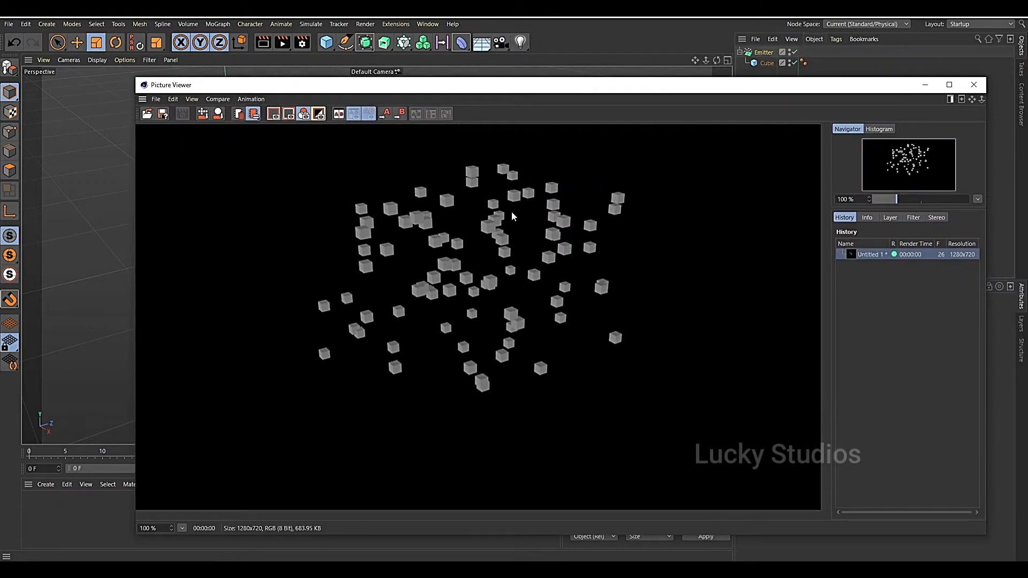
pyautogui.click(974, 86)
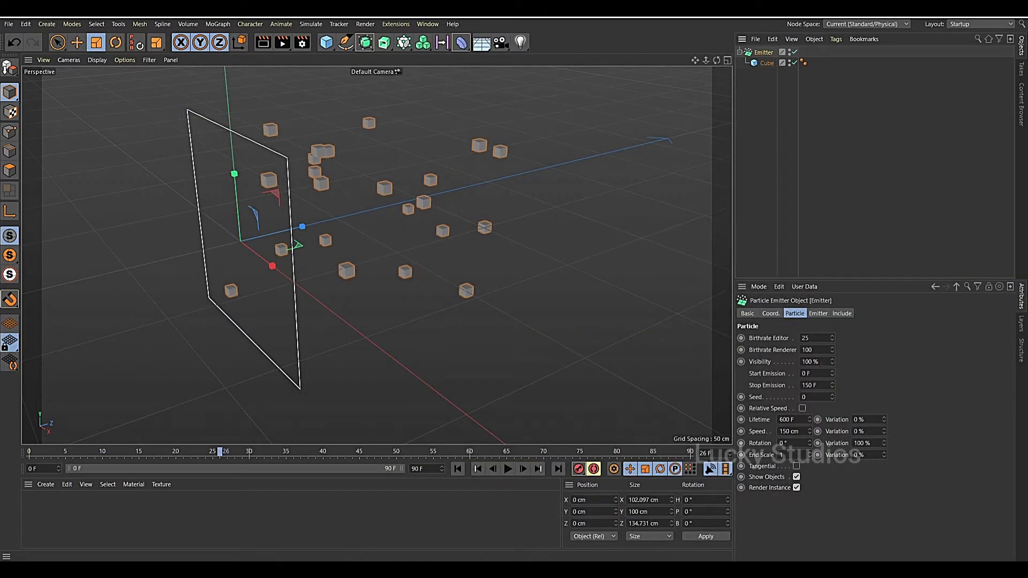
# - Set the Emitter's Birthrate Renderer to 25 and its Visibility to 0 %
pyautogui.moveTo(819, 350); pyautogui.dragTo(776, 351)
pyautogui.write('25')
pyautogui.doubleClick(814, 362)
pyautogui.write('0')
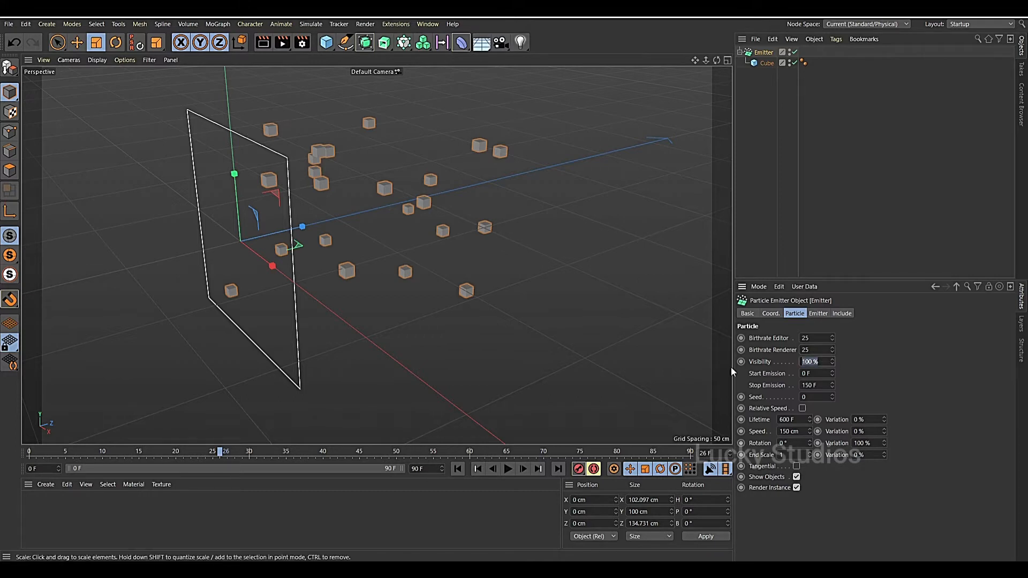
pyautogui.press('Return')
# - Play the particle animation from the start to check the Emitter's visibility effect, and return to the first frame
pyautogui.click(458, 469)
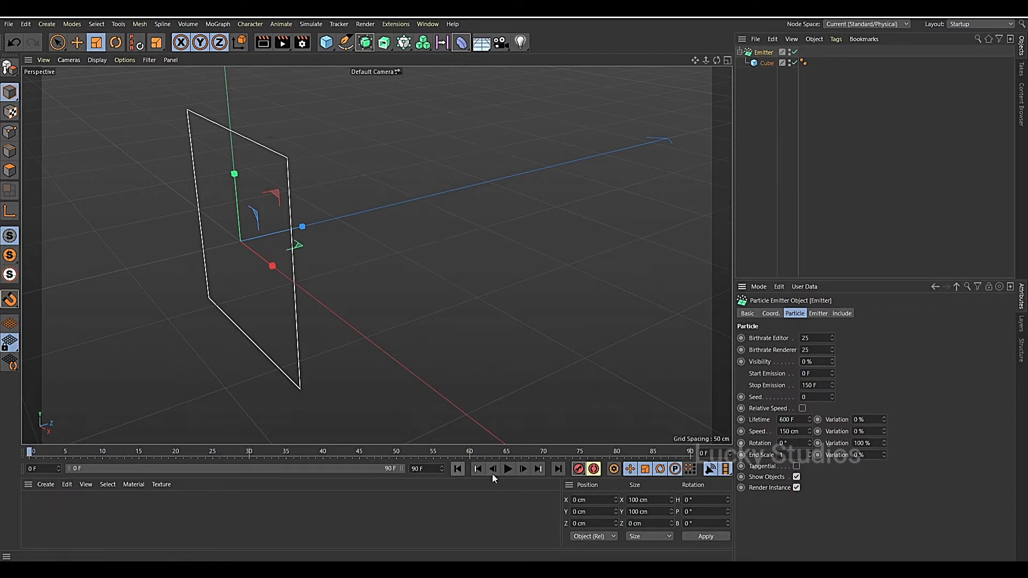
pyautogui.click(508, 469)
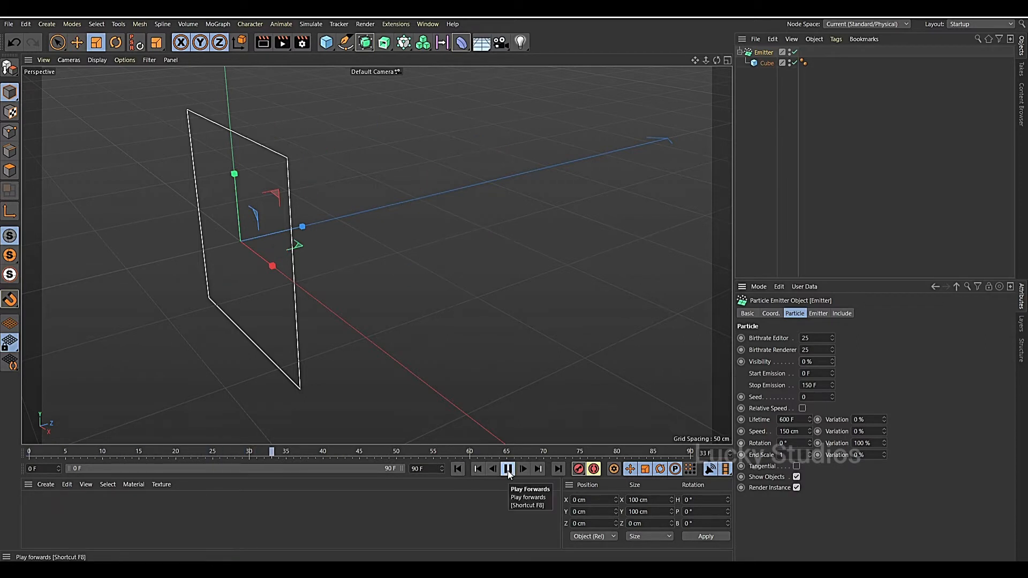
pyautogui.click(507, 469)
pyautogui.moveTo(291, 454); pyautogui.dragTo(30, 454)
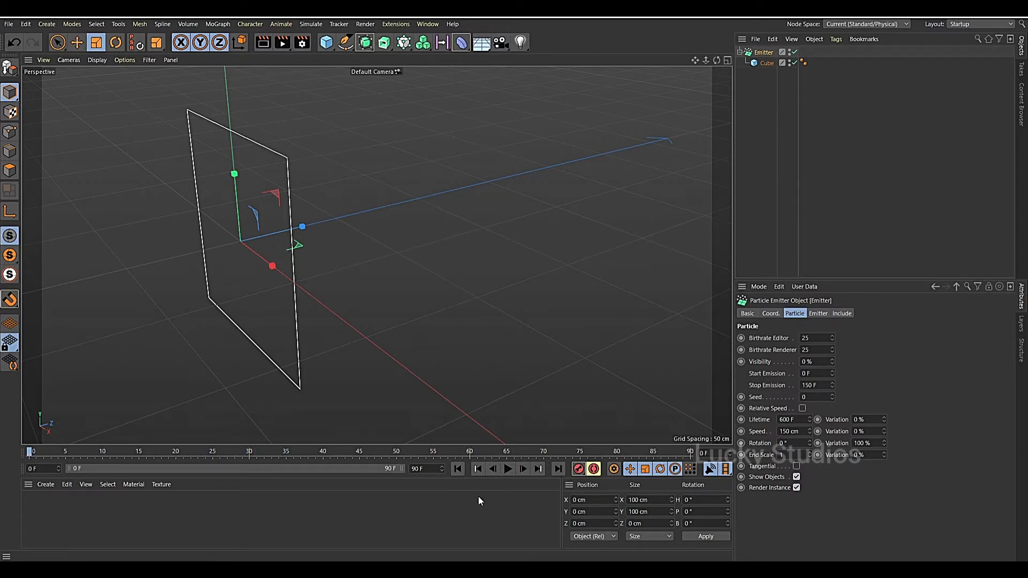
# - Set the Emitter's Visibility to 100 %
pyautogui.moveTo(822, 361); pyautogui.dragTo(727, 359)
pyautogui.write('100')
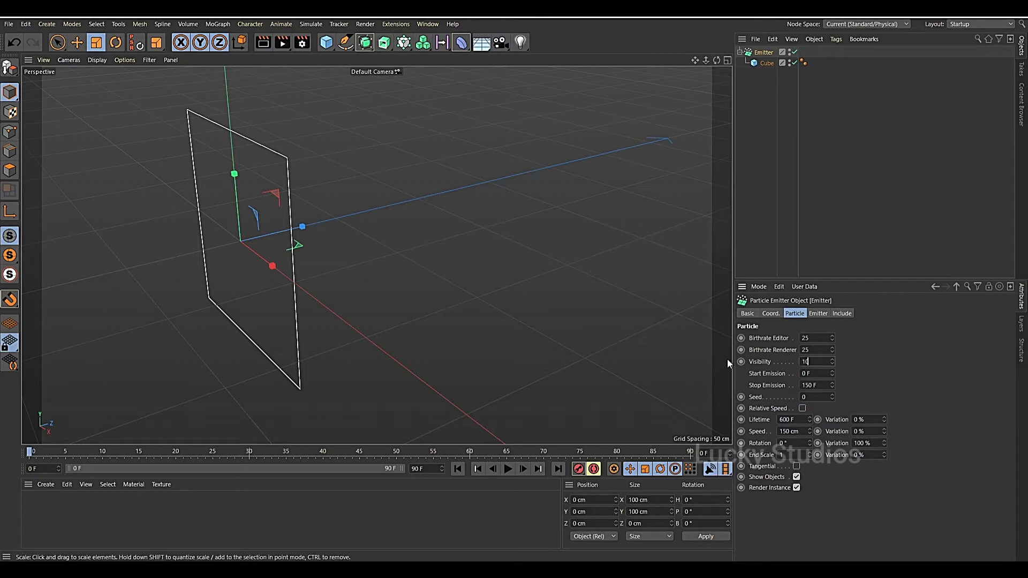
pyautogui.press('Return')
# - Set the Emitter's Start Emission to 50 F and Stop Emission to 60 F, and play the animation
pyautogui.write('50')
pyautogui.press('Return')
pyautogui.press('Tab')
pyautogui.write('60')
pyautogui.press('Return')
pyautogui.click(508, 469)
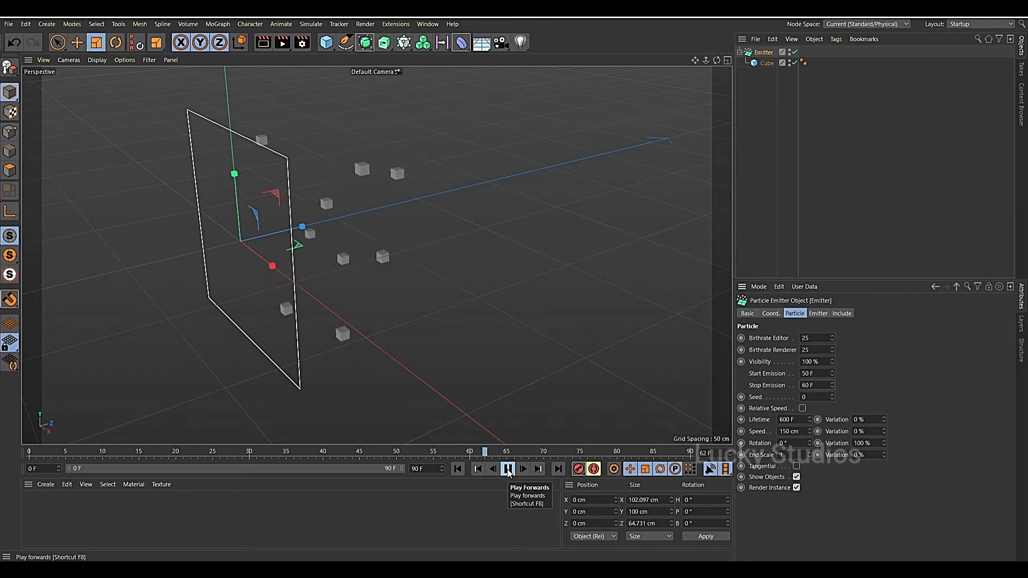
pyautogui.click(507, 469)
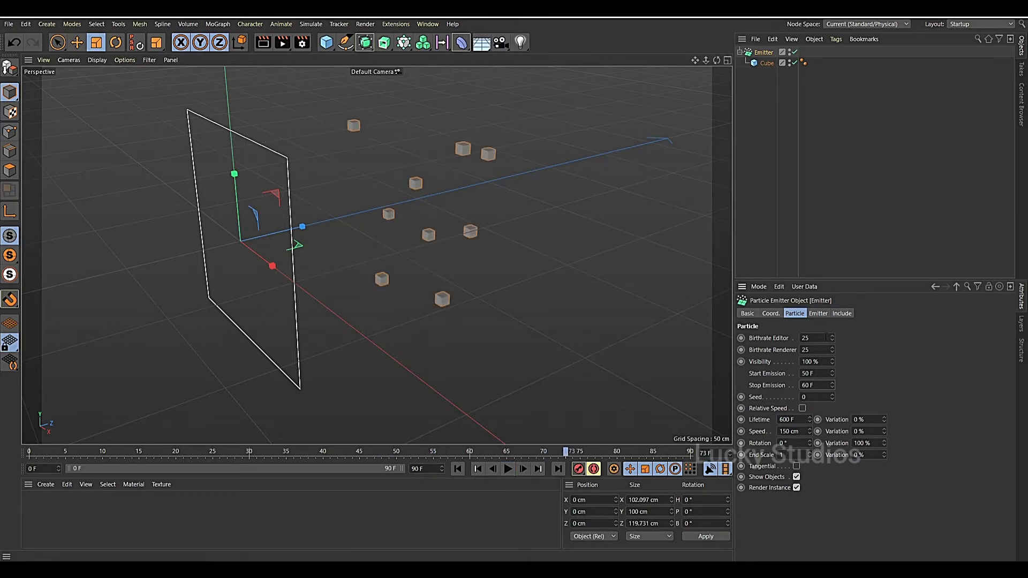
# - Set the Emitter's Birthrate Editor to 100, replay the animation from the start, and rewind it
pyautogui.moveTo(826, 338); pyautogui.dragTo(771, 338)
pyautogui.write('100')
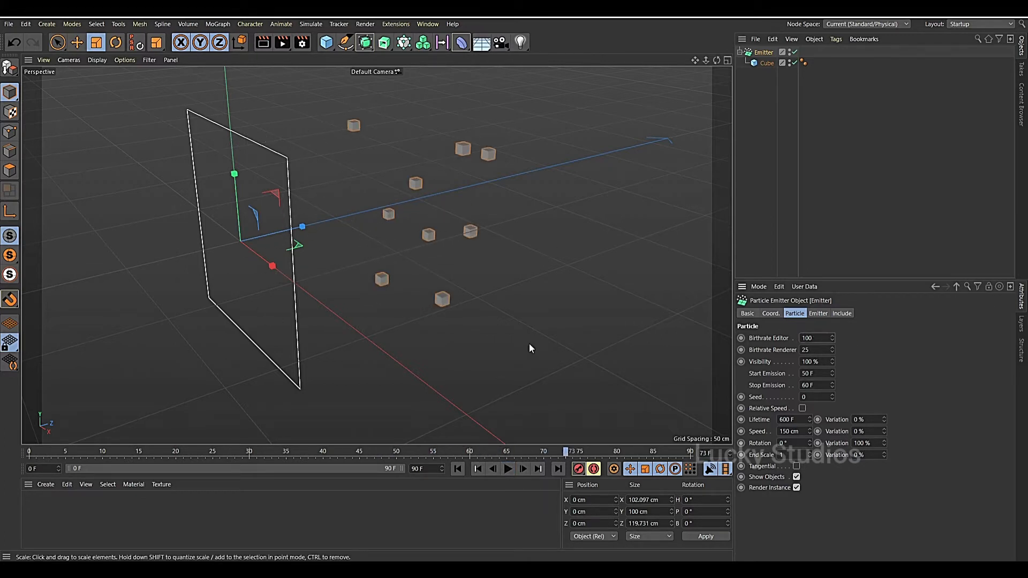
pyautogui.moveTo(565, 451); pyautogui.dragTo(29, 451)
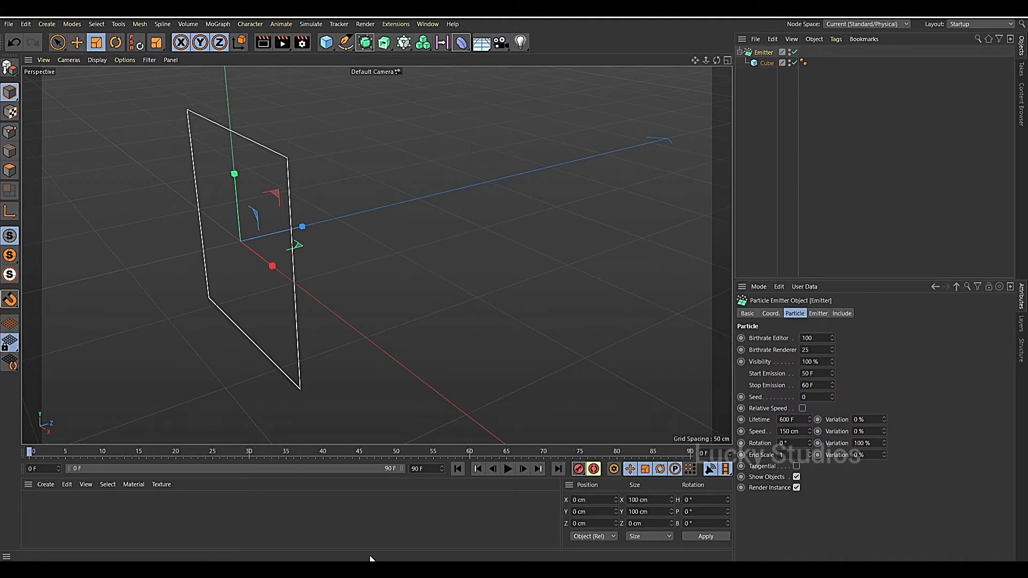
pyautogui.click(507, 469)
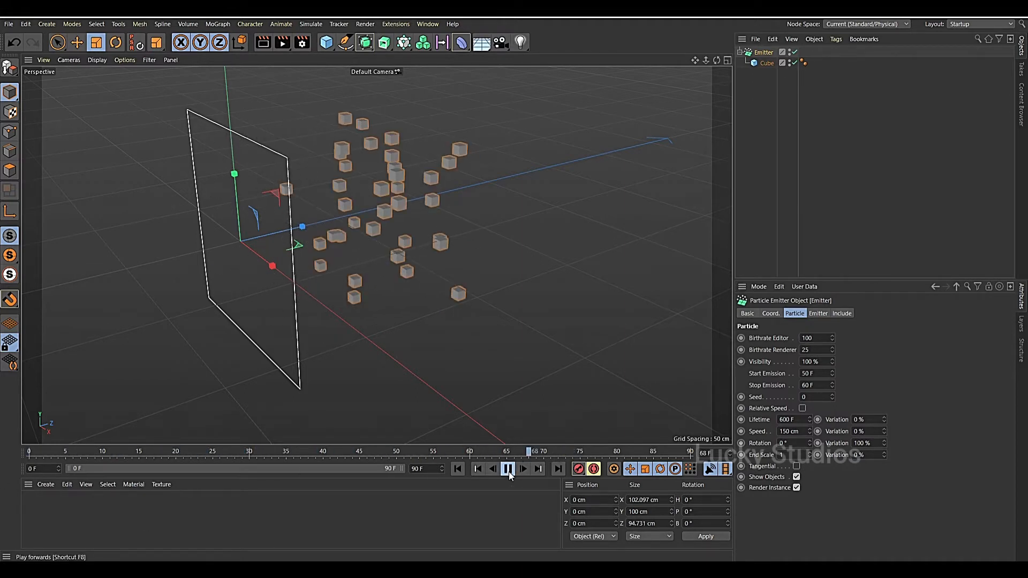
pyautogui.click(508, 470)
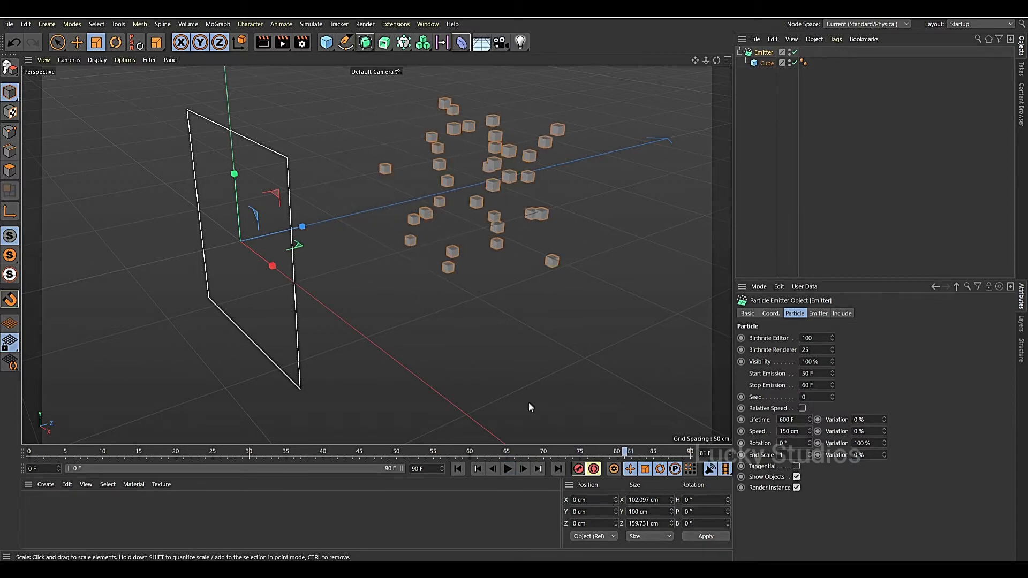
pyautogui.click(458, 469)
# - Set the Emitter's Birthrate Editor to 50 and play the animation
pyautogui.click(808, 338)
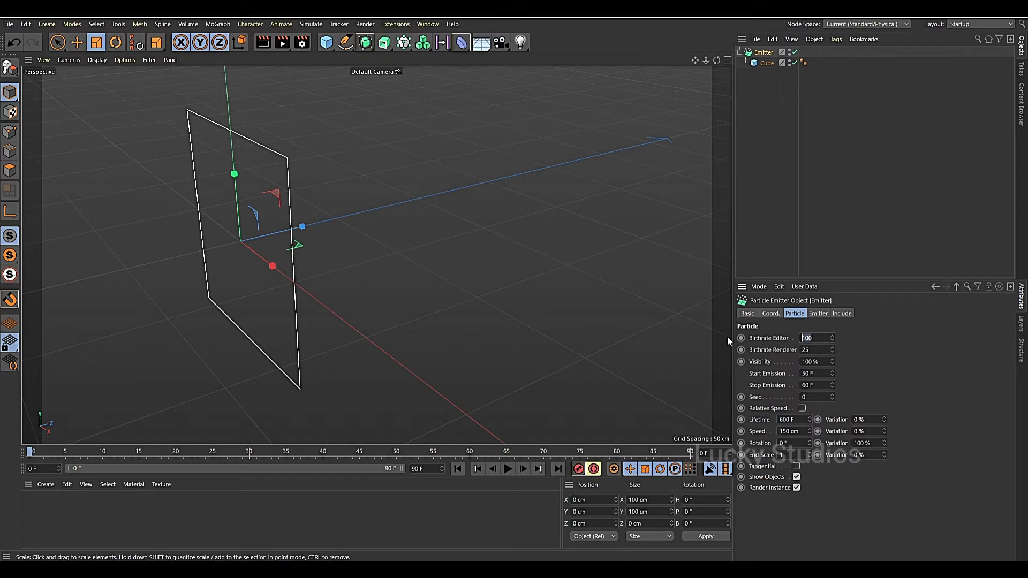
pyautogui.write('50')
pyautogui.press('Return')
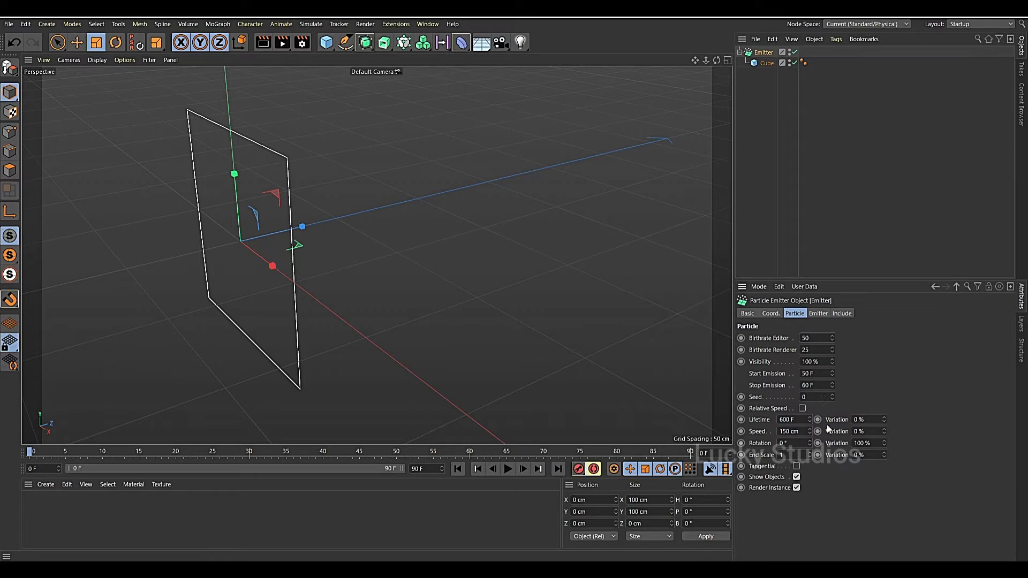
pyautogui.click(508, 469)
# - Undo the last birthrate change, restore Start Emission to 0 F and Stop Emission to 150 F, and replay the animation from the start
pyautogui.hotkey('ctrl', 'z')
pyautogui.rightClick(833, 373)
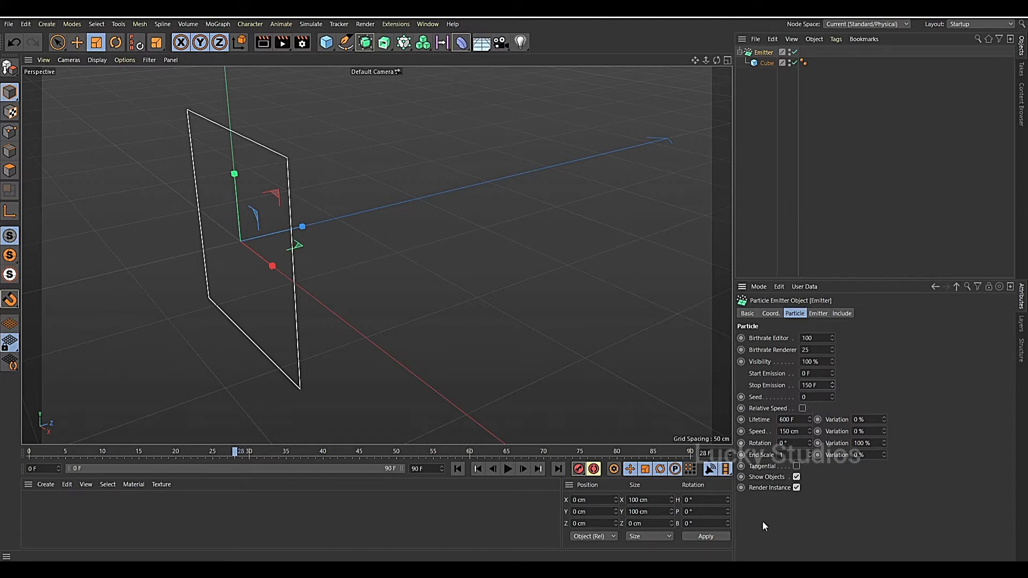
pyautogui.click(458, 468)
pyautogui.click(508, 469)
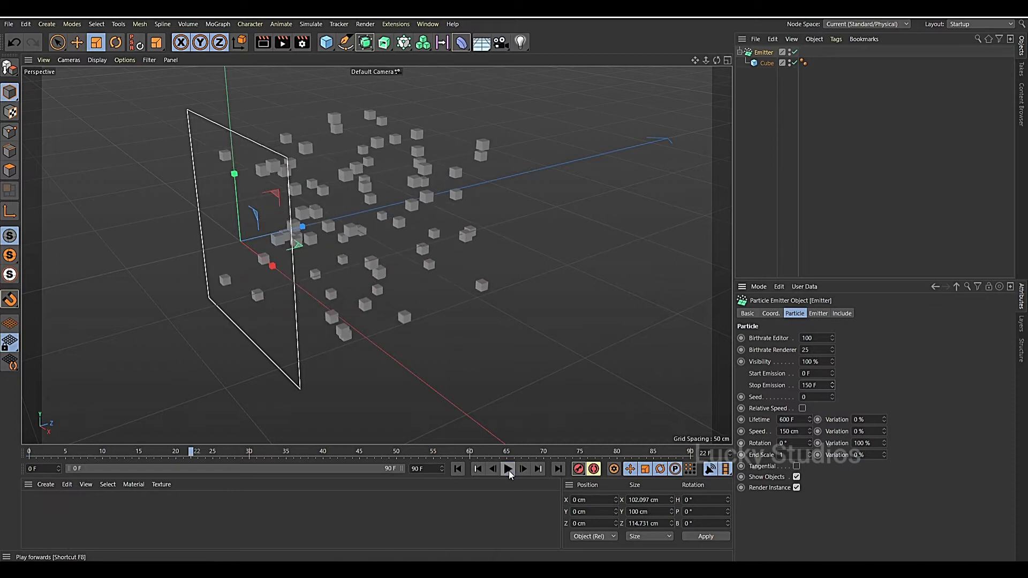
pyautogui.click(508, 469)
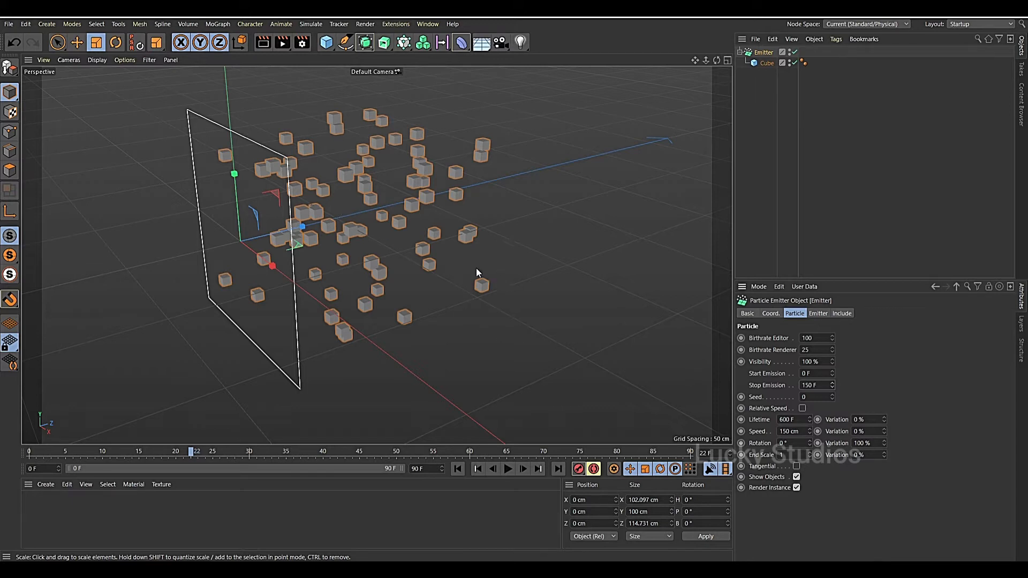
# - Set the Emitter's Seed to 1 and replay the animation from the start to compare the particle distribution
pyautogui.moveTo(812, 396); pyautogui.dragTo(730, 402)
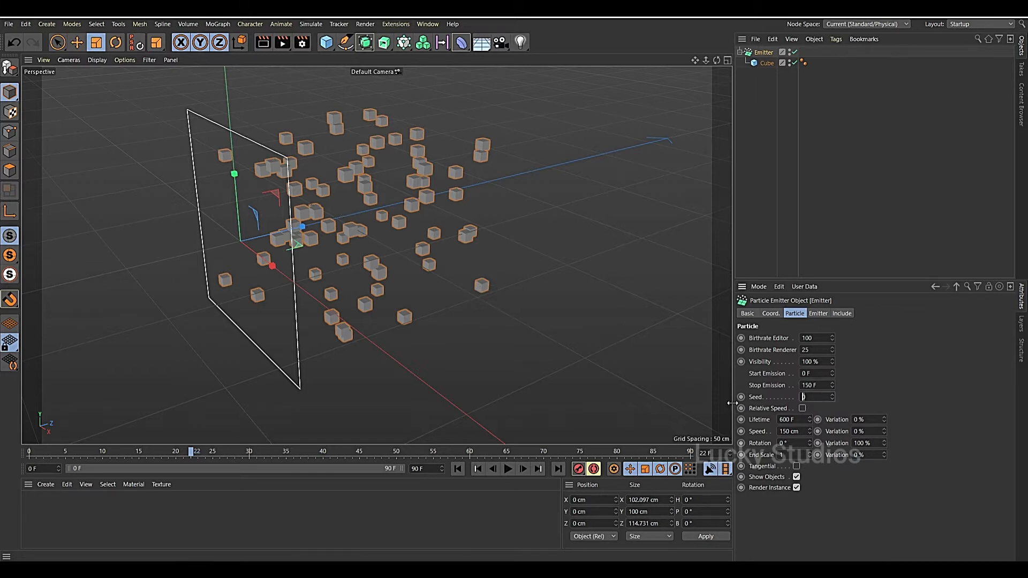
pyautogui.write('2')
pyautogui.press('Return')
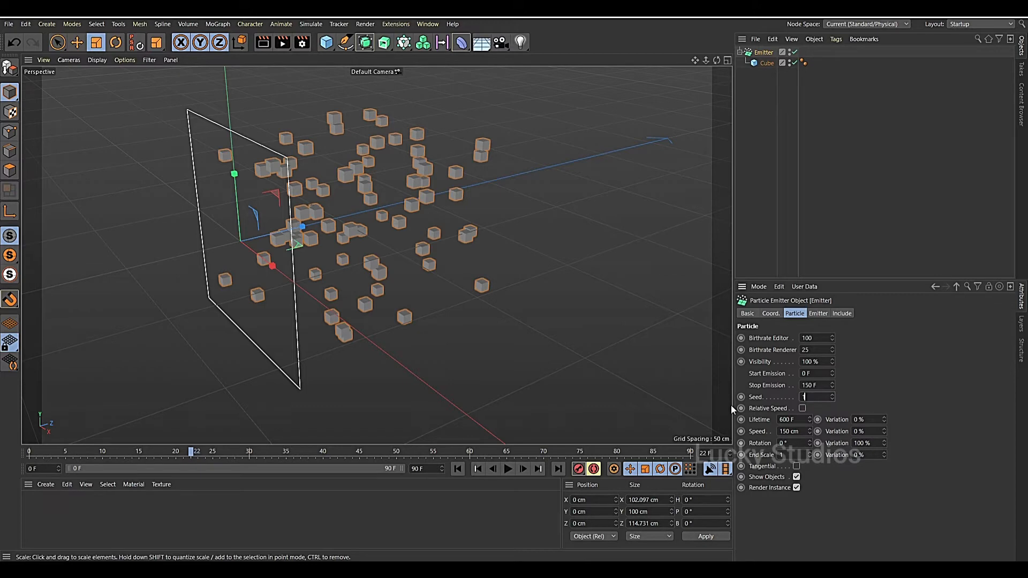
pyautogui.write('1')
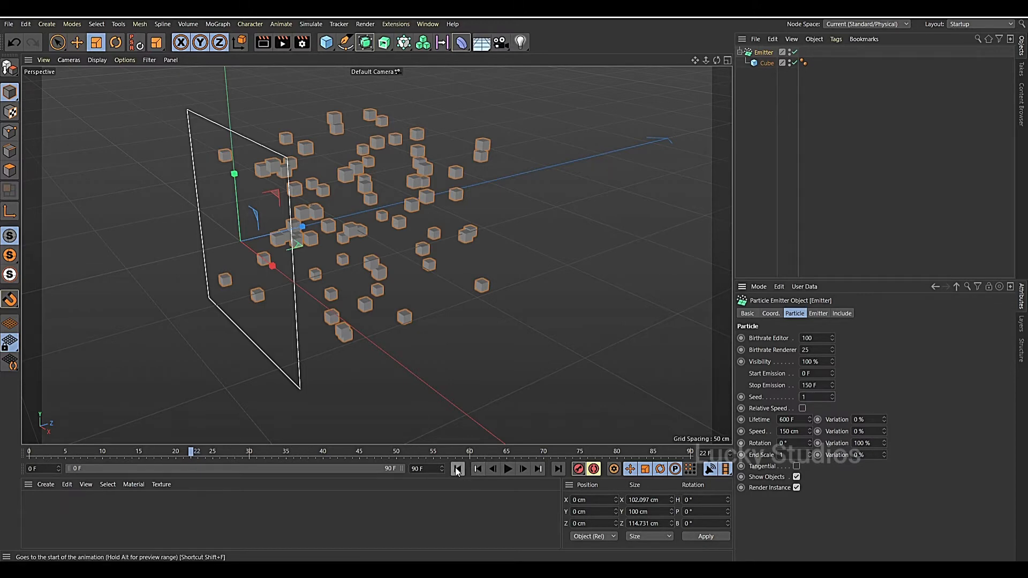
pyautogui.click(473, 470)
pyautogui.click(508, 469)
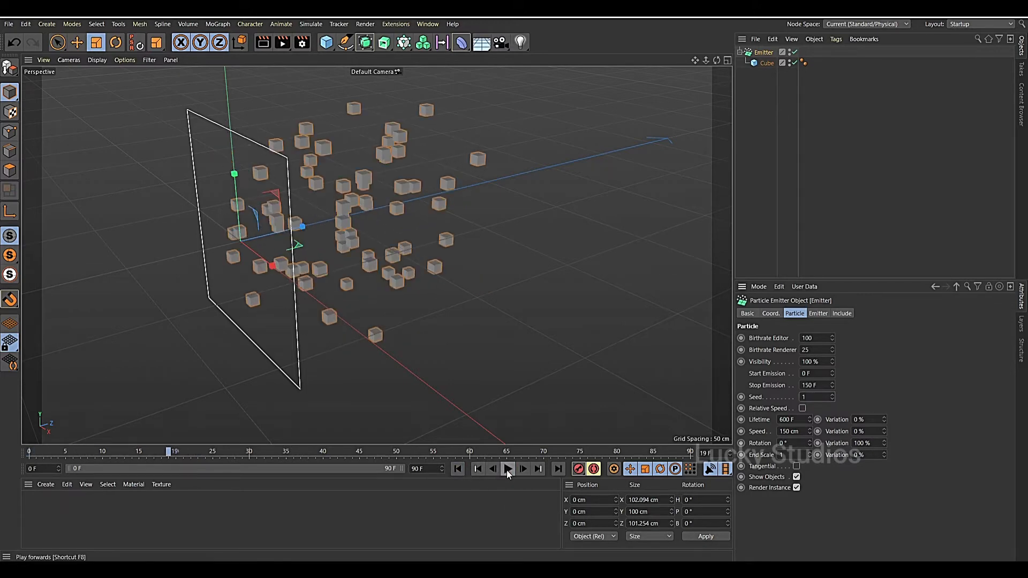
pyautogui.click(507, 469)
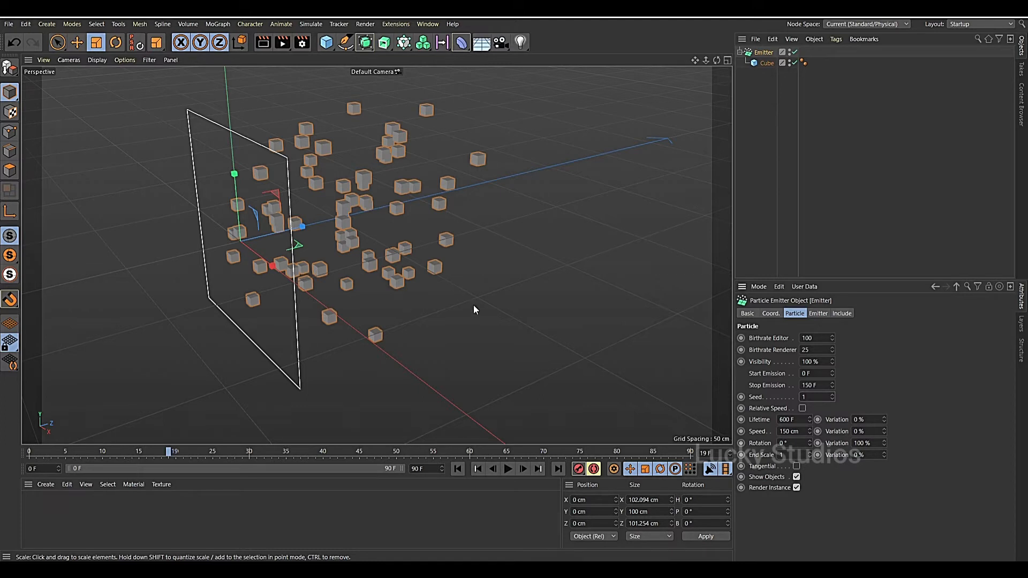
# - Return to the first frame and extend the end of the animation timeline to 500 F
pyautogui.click(457, 469)
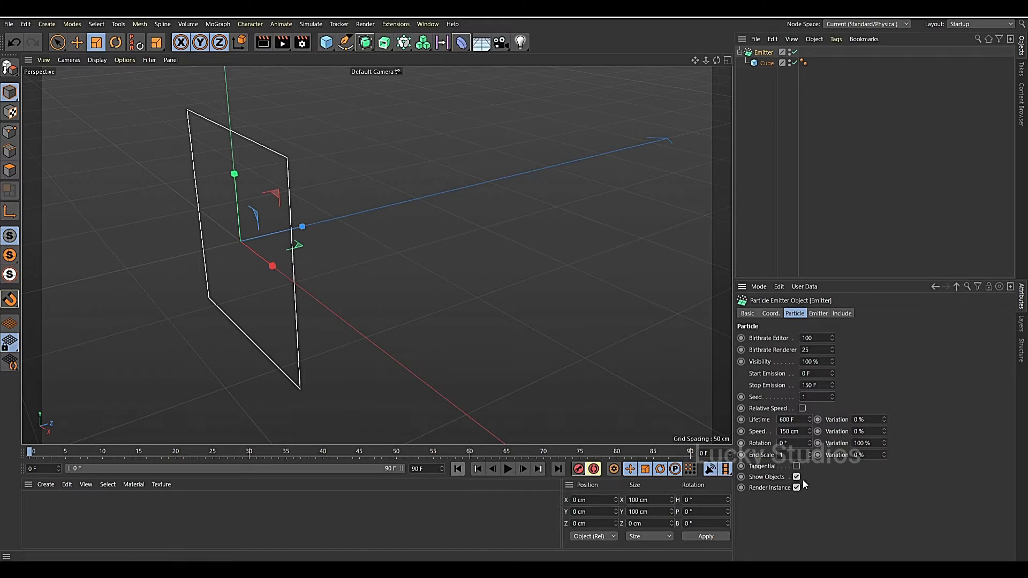
pyautogui.doubleClick(433, 469)
pyautogui.write('500')
pyautogui.press('Return')
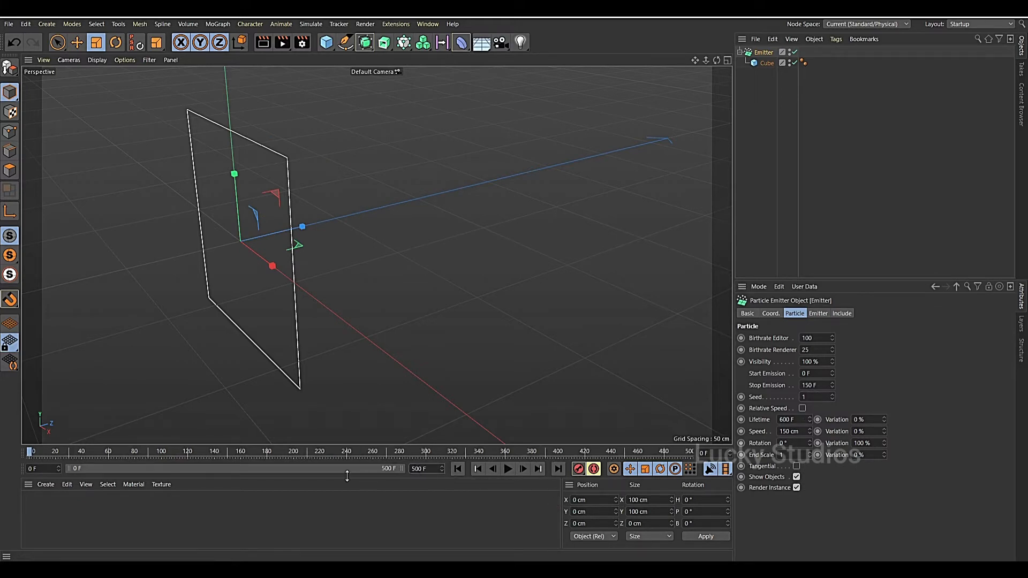
pyautogui.keyDown('alt'); pyautogui.moveTo(416, 362); pyautogui.dragTo(324, 340); pyautogui.keyUp('alt')
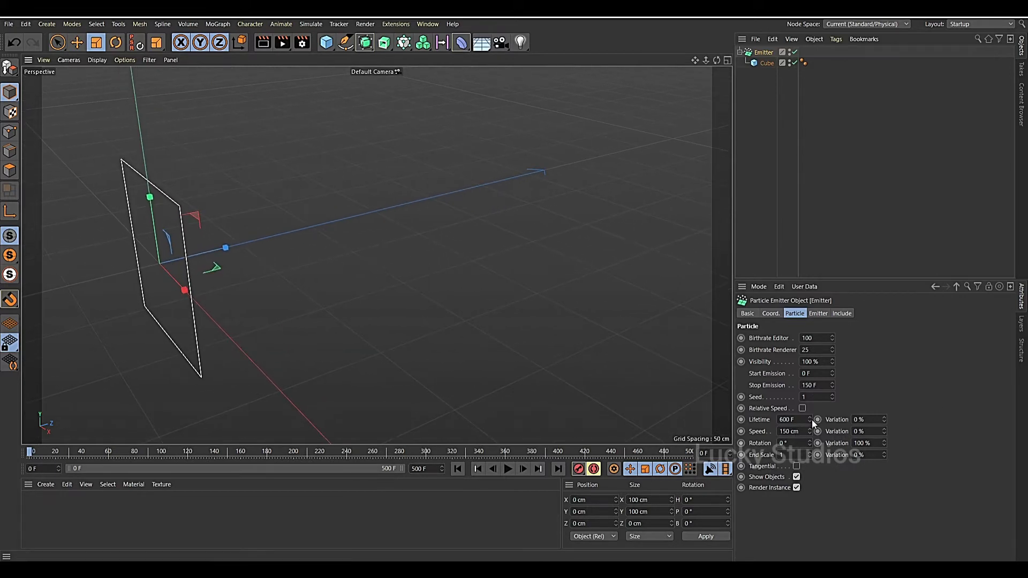
# - Set the particle Lifetime to 50 F and play the animation to see when the cubes disappear
pyautogui.doubleClick(797, 420)
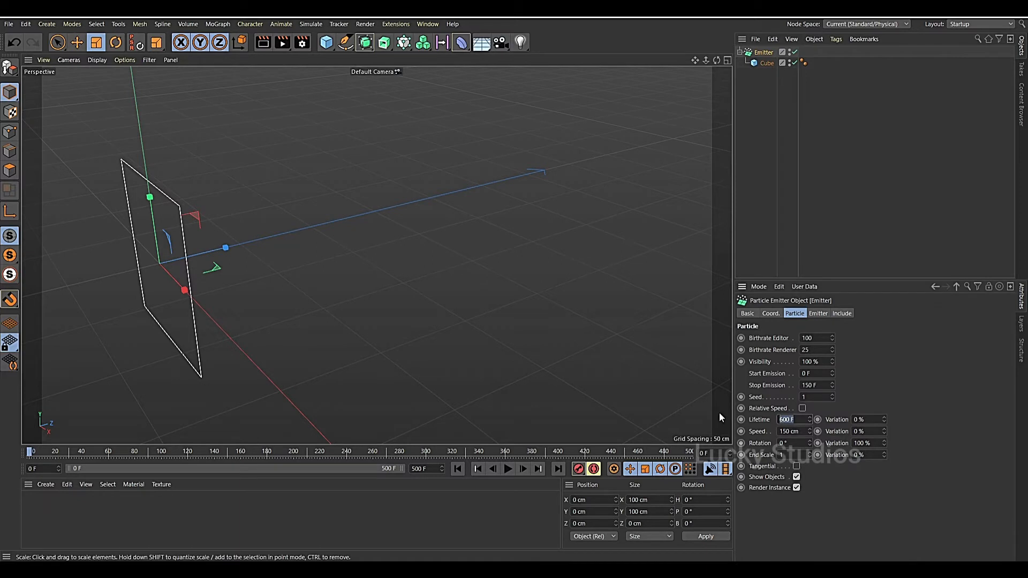
pyautogui.write('10')
pyautogui.write('0')
pyautogui.press('BackSpace')
pyautogui.press('BackSpace')
pyautogui.press('BackSpace')
pyautogui.write('50')
pyautogui.press('Return')
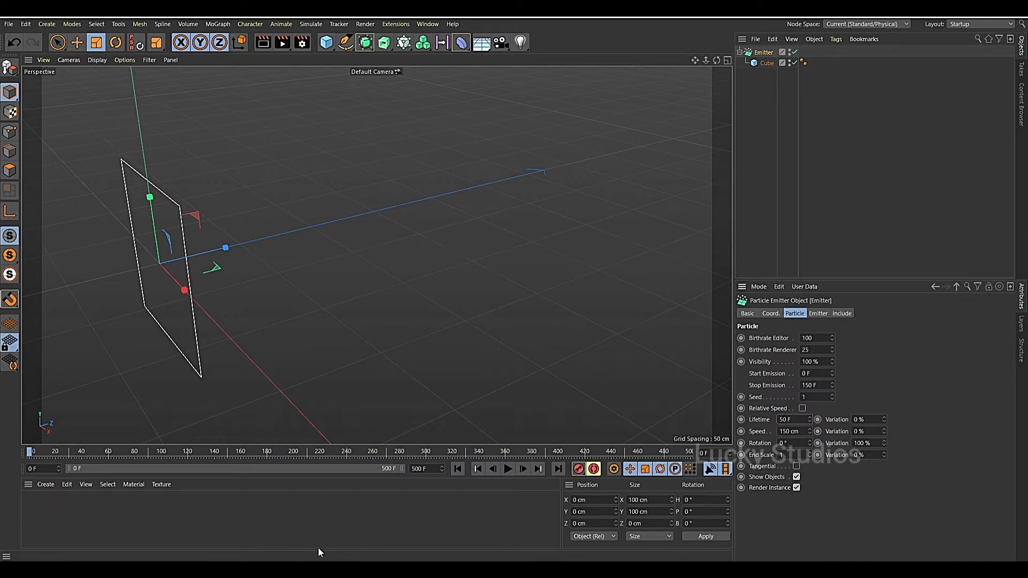
pyautogui.click(508, 470)
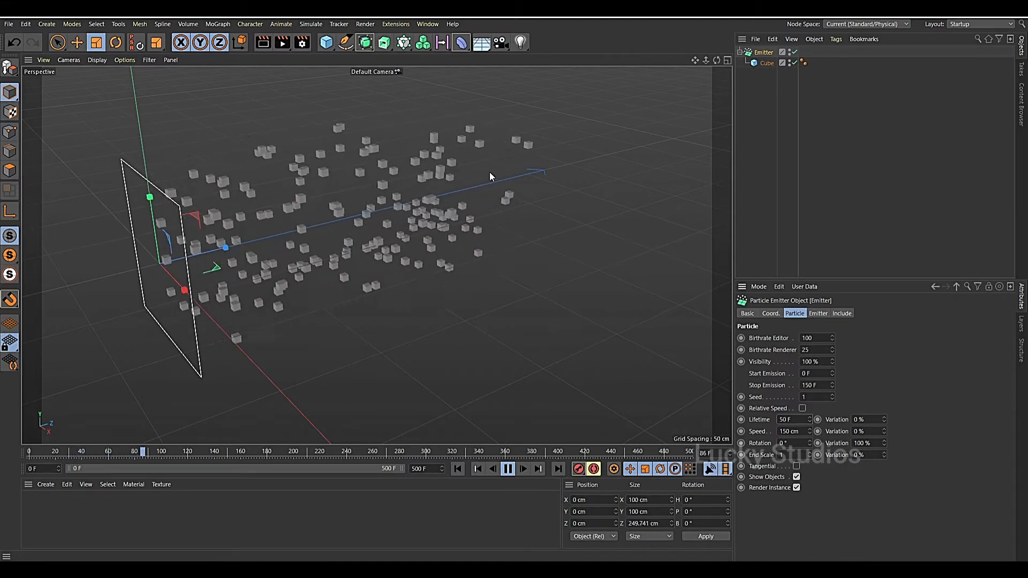
pyautogui.click(507, 471)
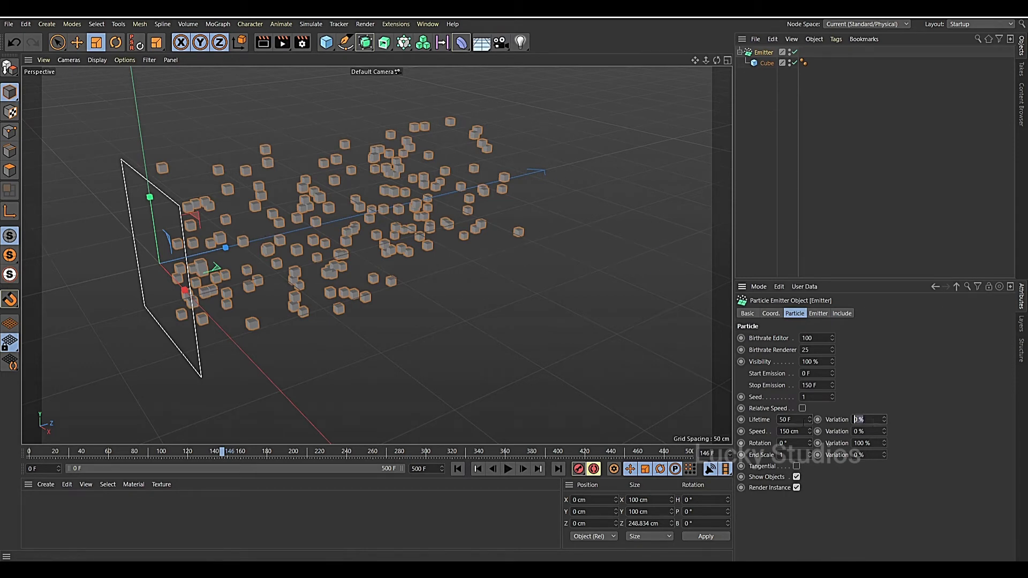
# - Set the Lifetime Variation to 100 %, replay the animation from the start, and rewind it
pyautogui.write('100')
pyautogui.press('Return')
pyautogui.click(458, 470)
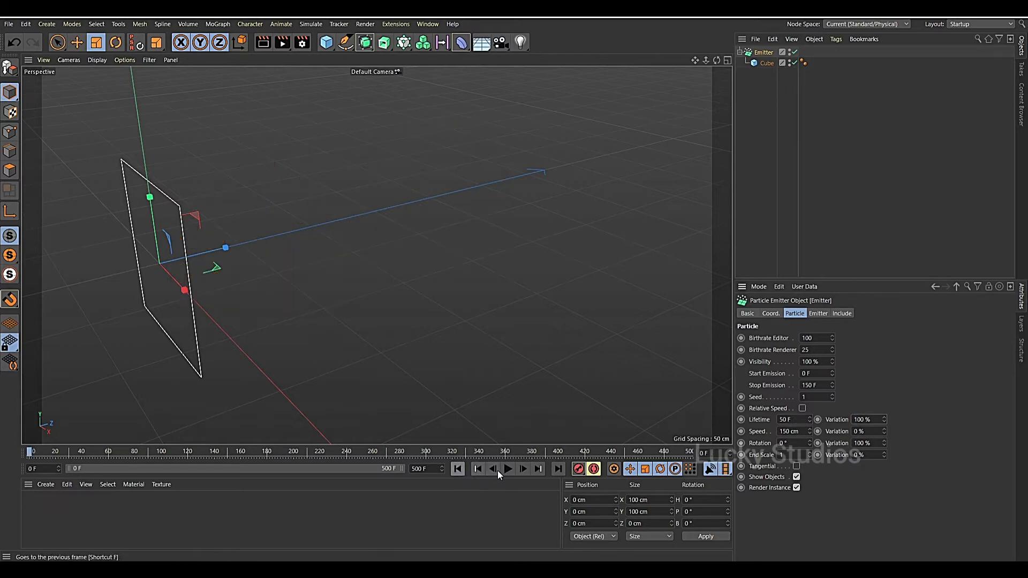
pyautogui.click(508, 470)
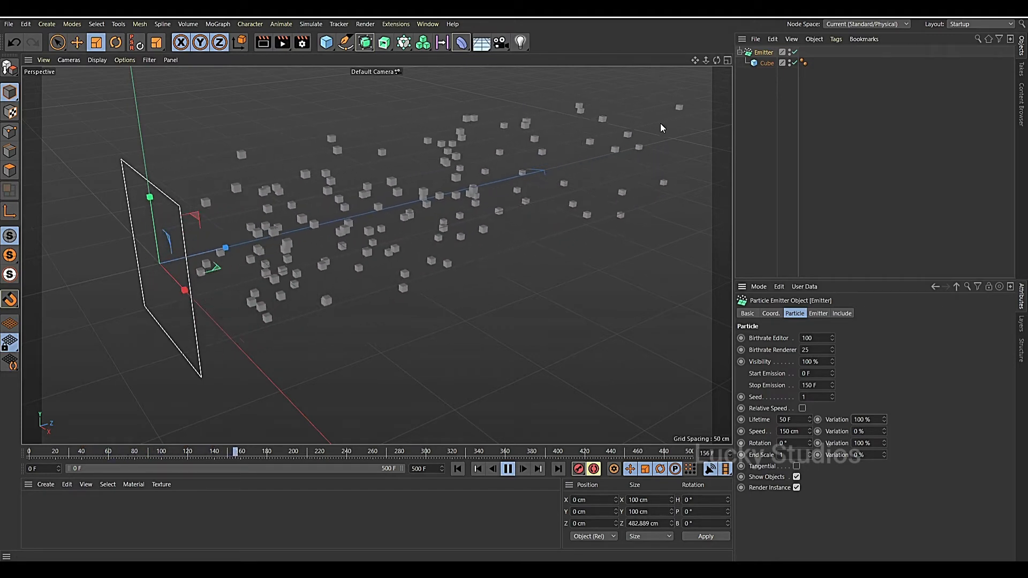
pyautogui.click(508, 469)
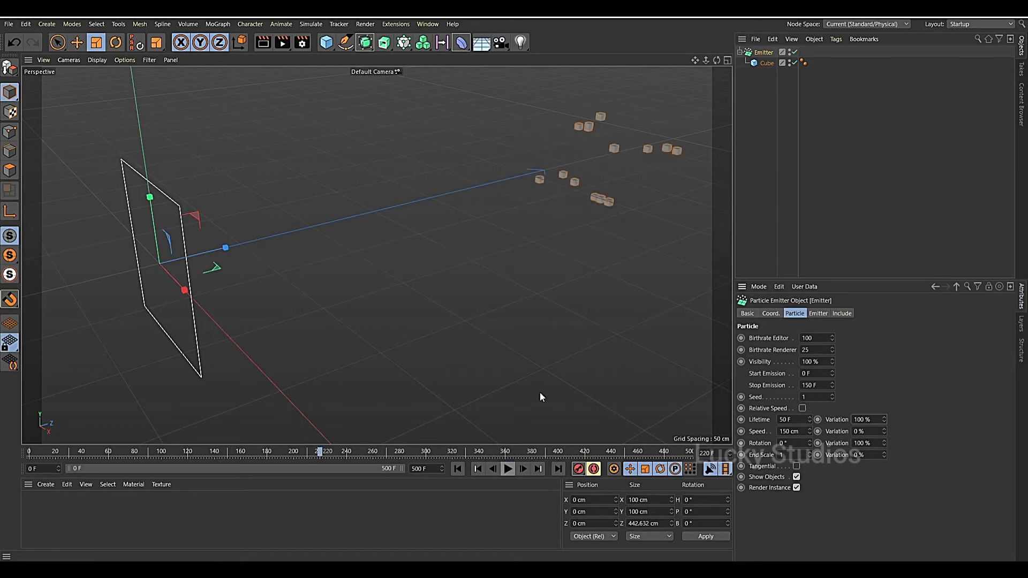
pyautogui.click(459, 469)
# - Set the particle Speed to 250 cm and play the animation
pyautogui.click(793, 431)
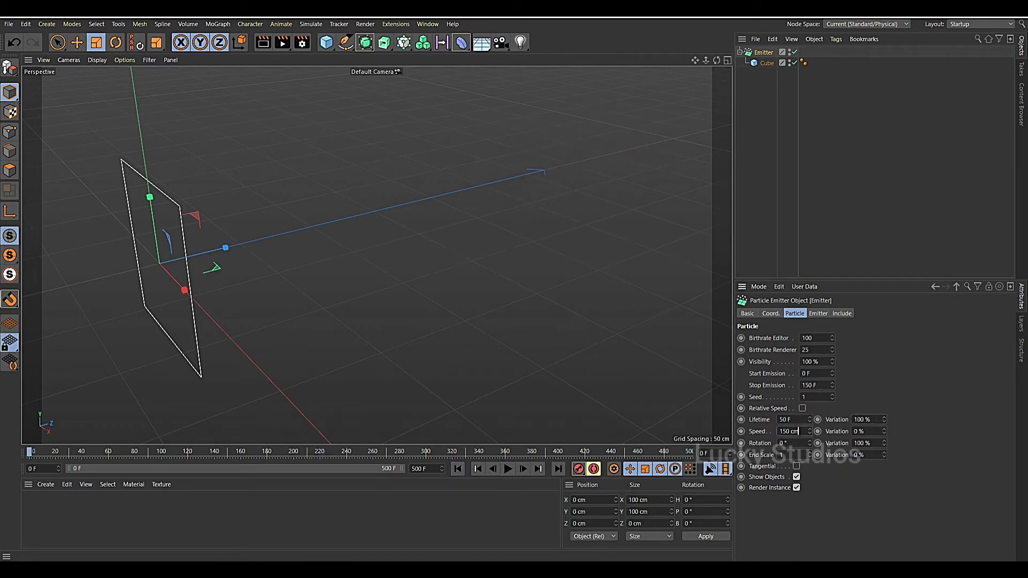
pyautogui.moveTo(798, 431); pyautogui.dragTo(778, 431)
pyautogui.write('250')
pyautogui.press('Return')
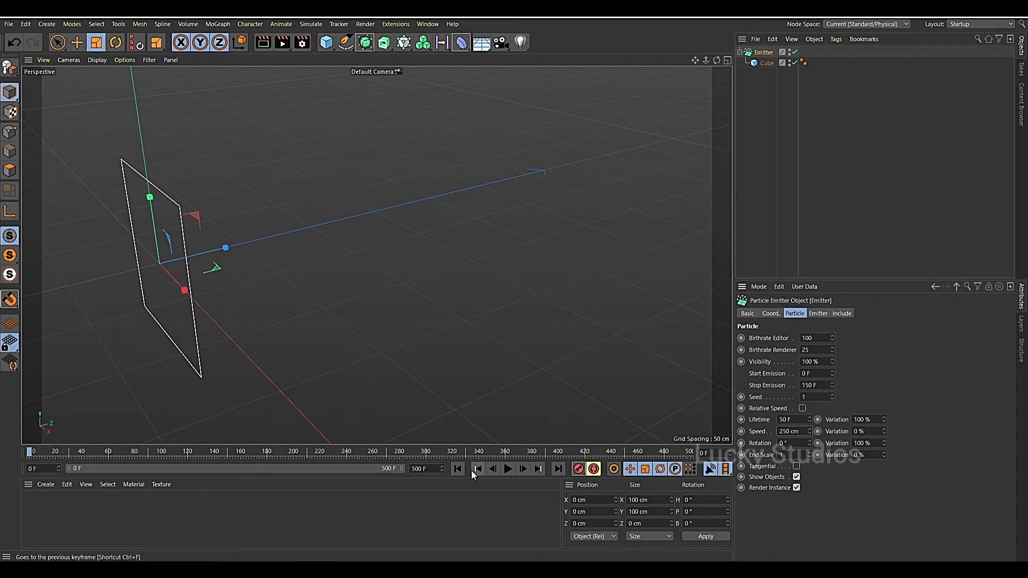
pyautogui.click(508, 469)
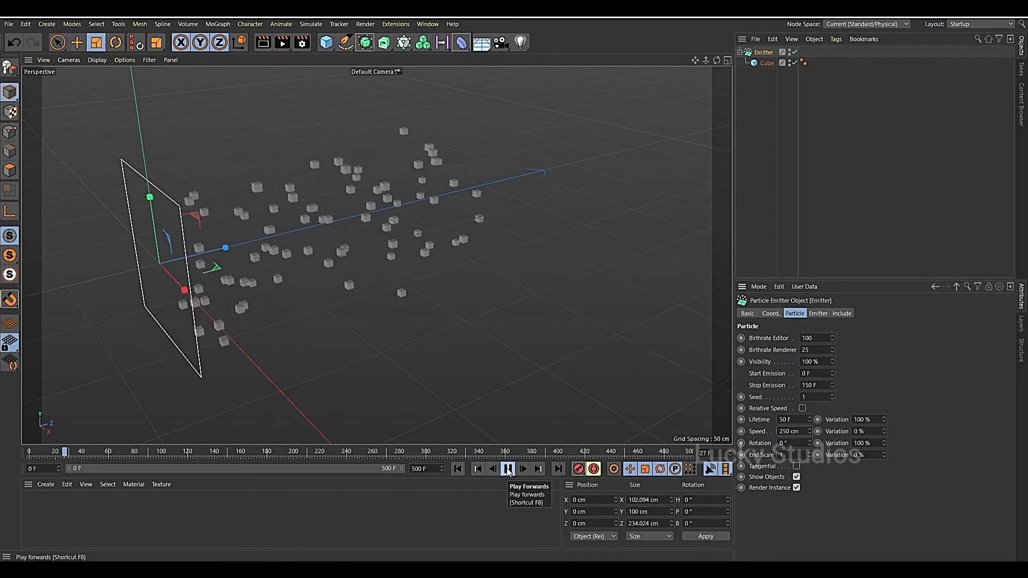
pyautogui.click(508, 469)
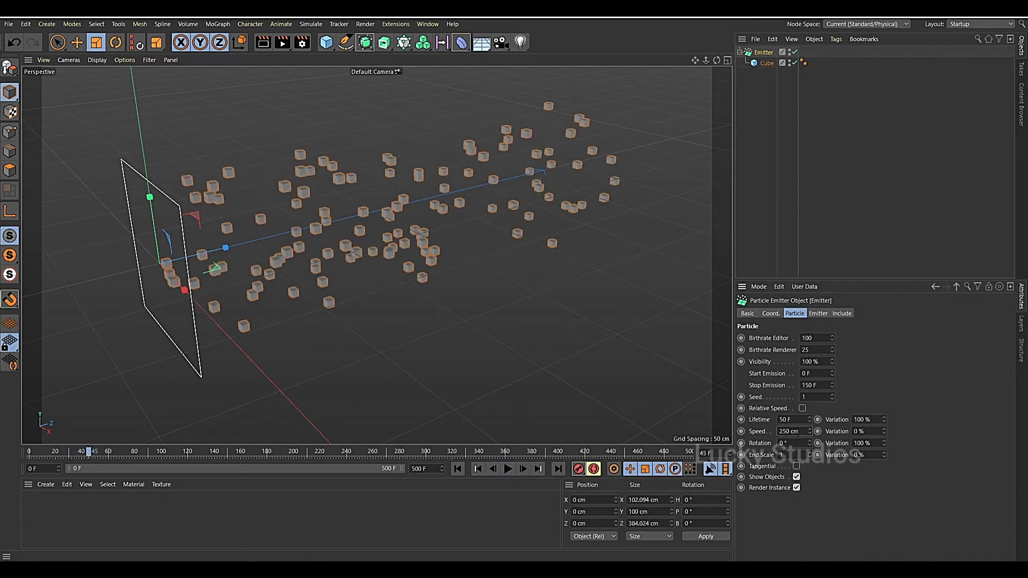
# - Set the Emitter's particle Speed to 100 cm
pyautogui.moveTo(798, 431); pyautogui.dragTo(748, 433)
pyautogui.write('100')
pyautogui.press('Return')
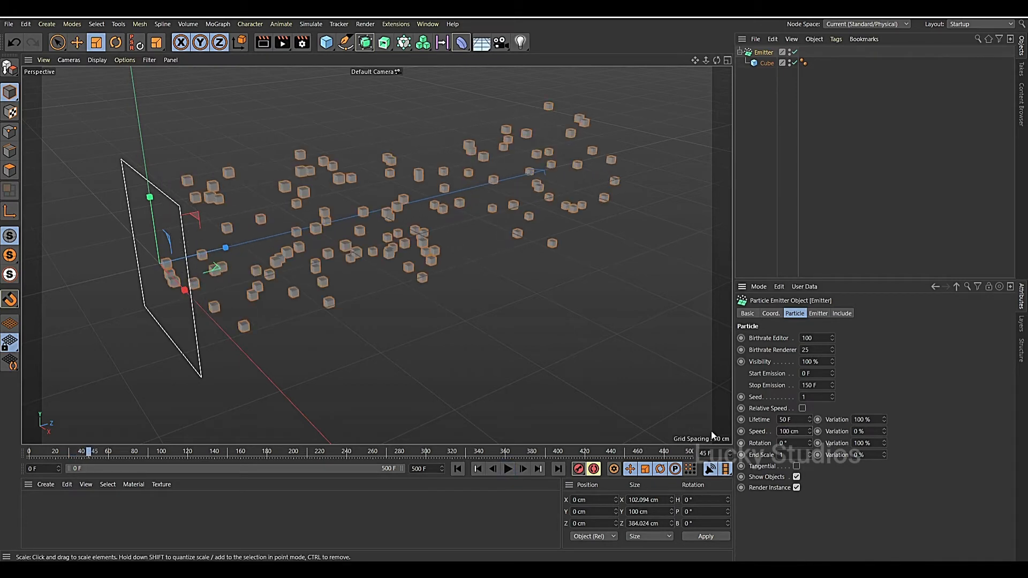
# - Set the particle Speed Variation to 100 % and replay the animation from the start
pyautogui.doubleClick(863, 432)
pyautogui.write('10')
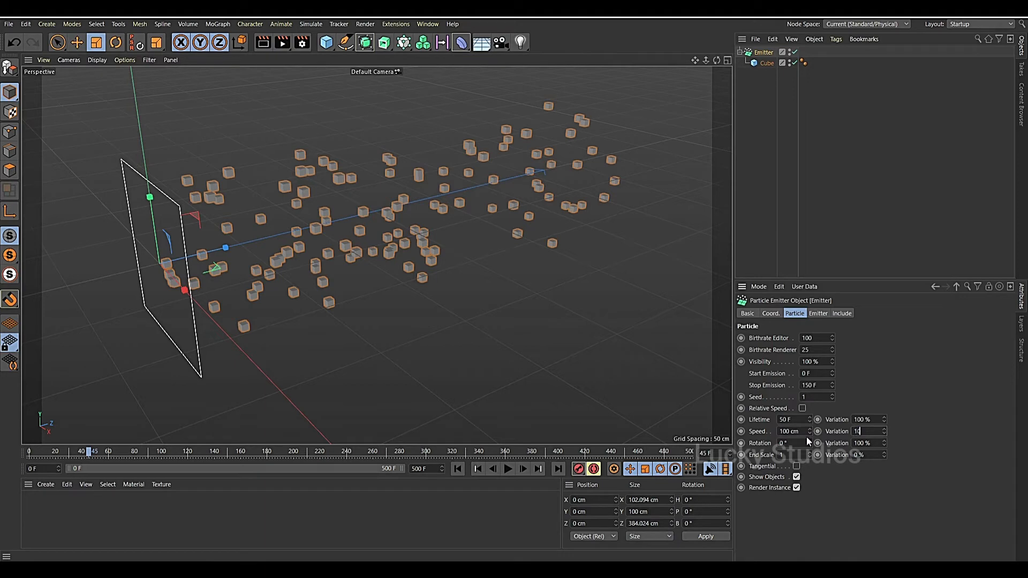
pyautogui.write('0')
pyautogui.press('Return')
pyautogui.click(458, 468)
pyautogui.click(508, 469)
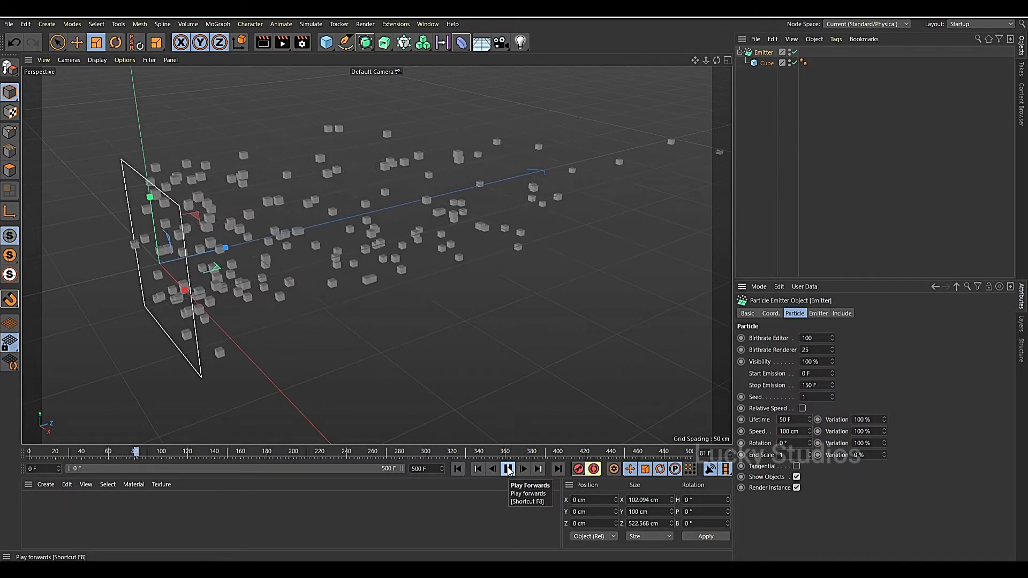
pyautogui.click(507, 469)
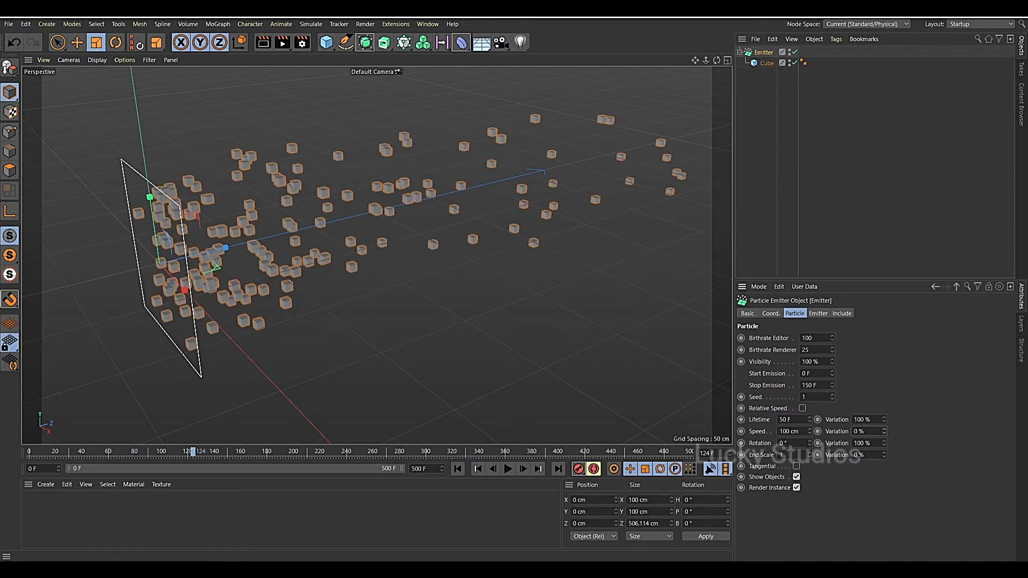
# - Set the particle Rotation to 90° and inspect the rotated cubes up close
pyautogui.click(800, 444)
pyautogui.write('90')
pyautogui.press('Return')
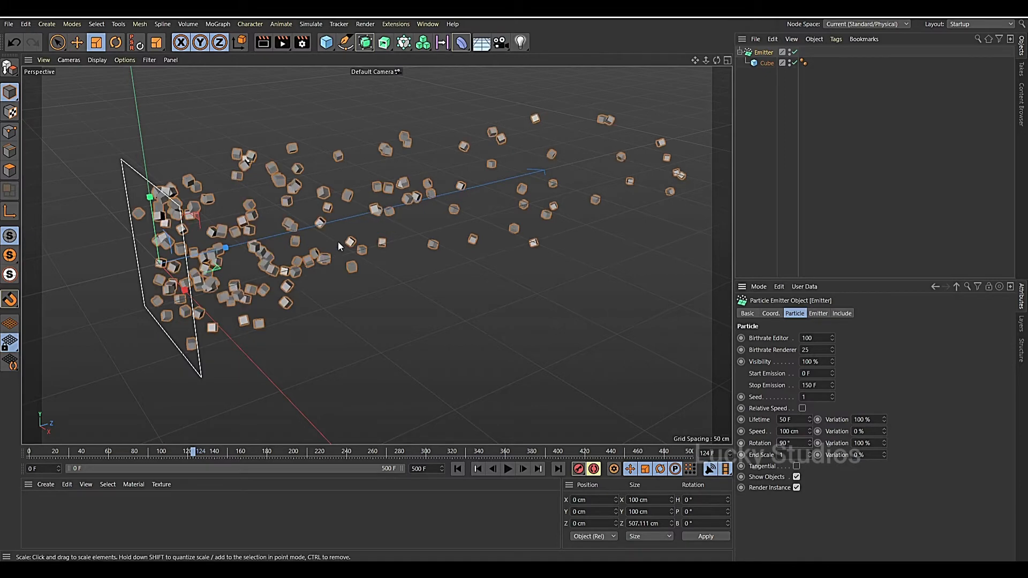
pyautogui.scroll(2, 338, 243)
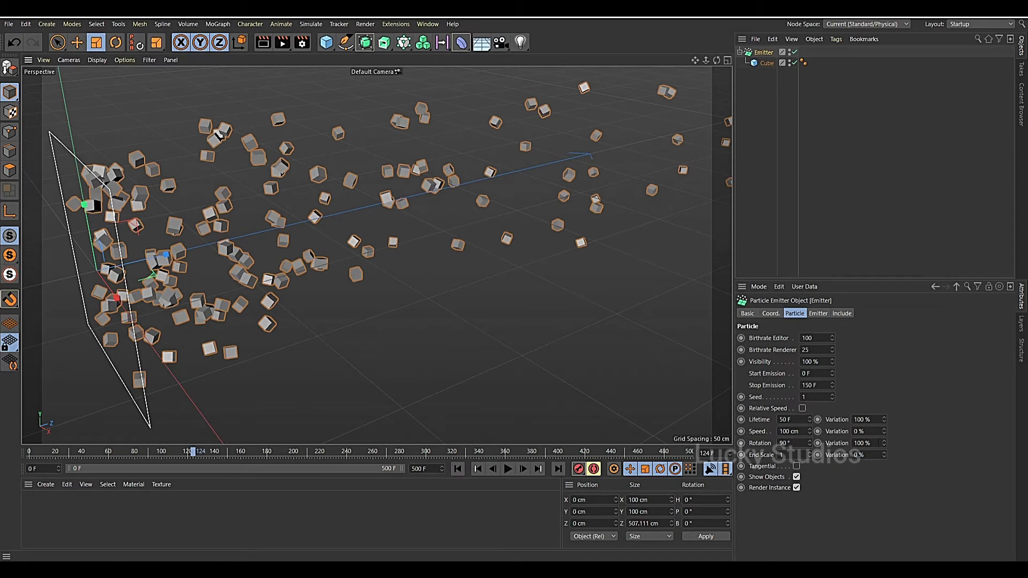
pyautogui.scroll(-2, 340, 137)
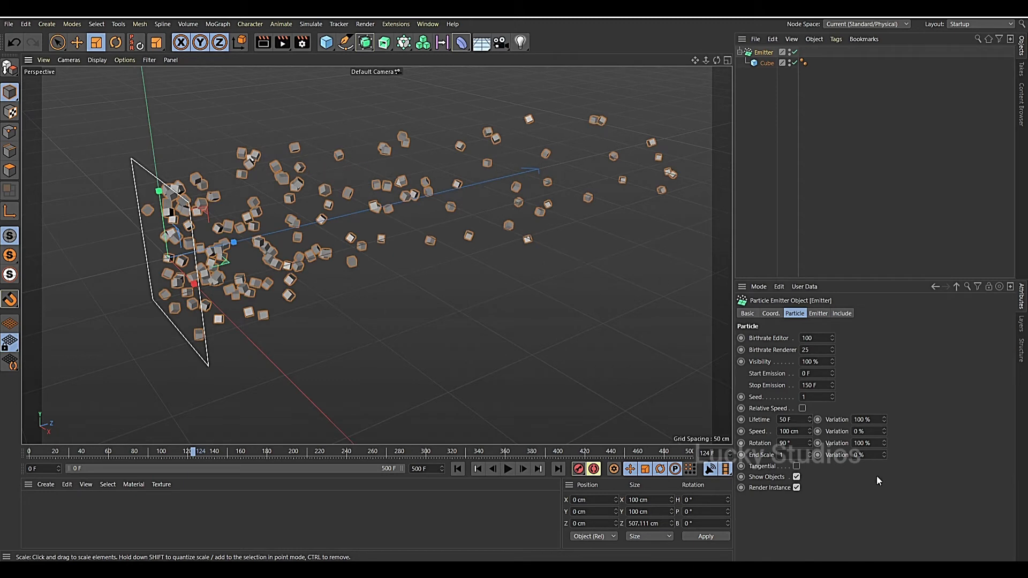
# - Set the Rotation Variation to 0 %, inspect the cubes, and replay the animation from the start
pyautogui.moveTo(871, 443); pyautogui.dragTo(810, 438)
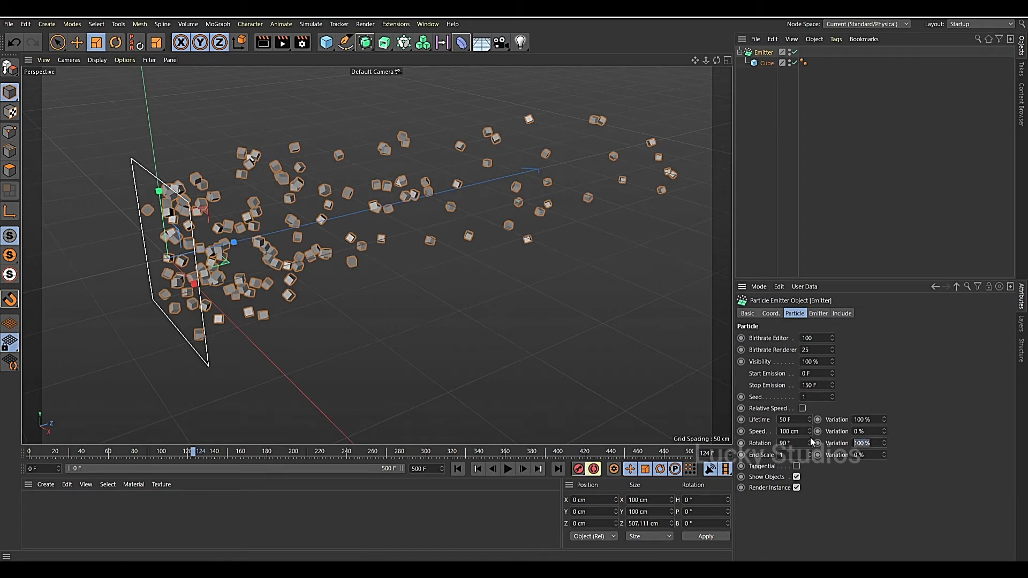
pyautogui.write('0')
pyautogui.press('Return')
pyautogui.scroll(3, 236, 220)
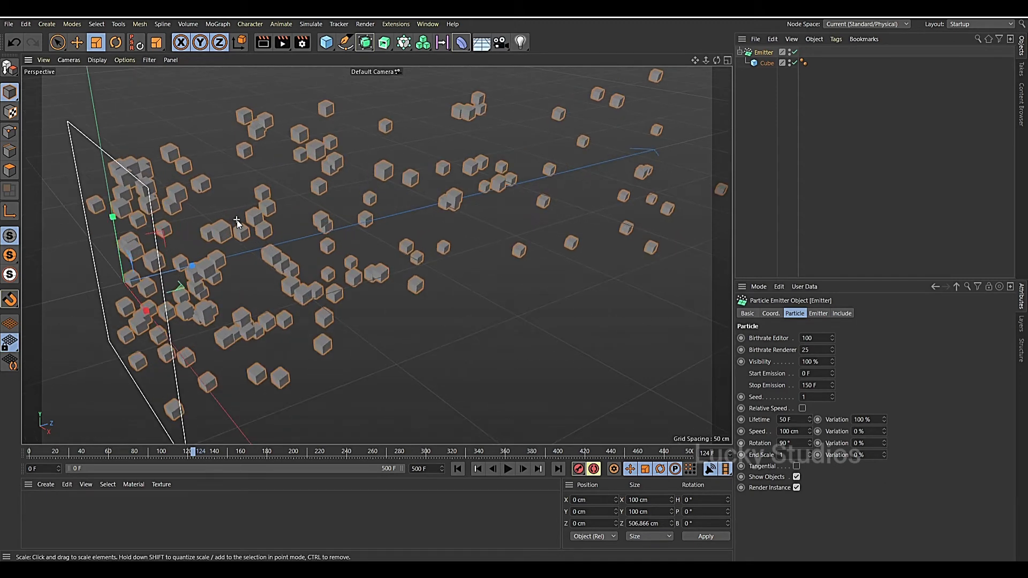
pyautogui.scroll(-3, 319, 205)
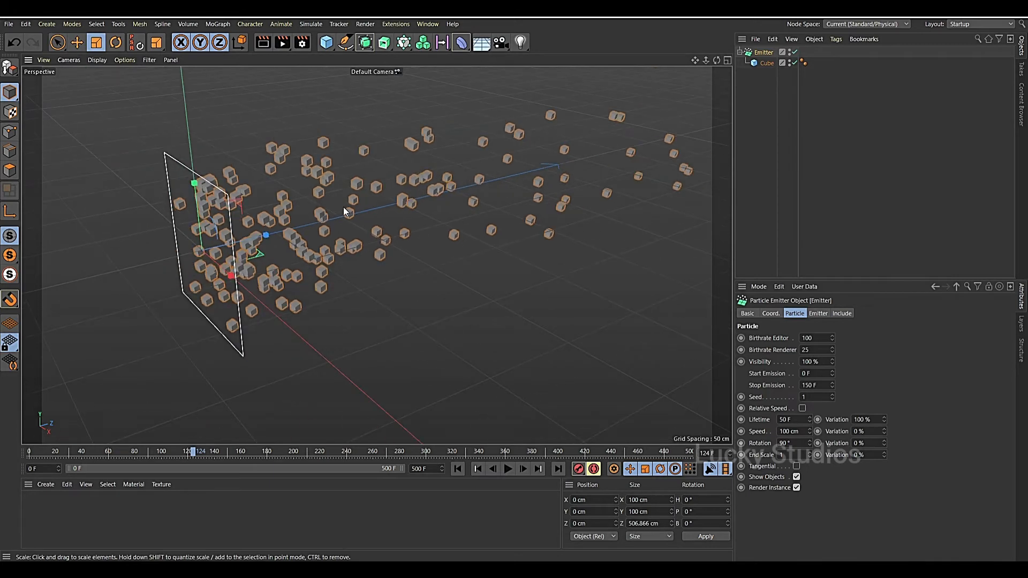
pyautogui.click(458, 469)
pyautogui.click(507, 469)
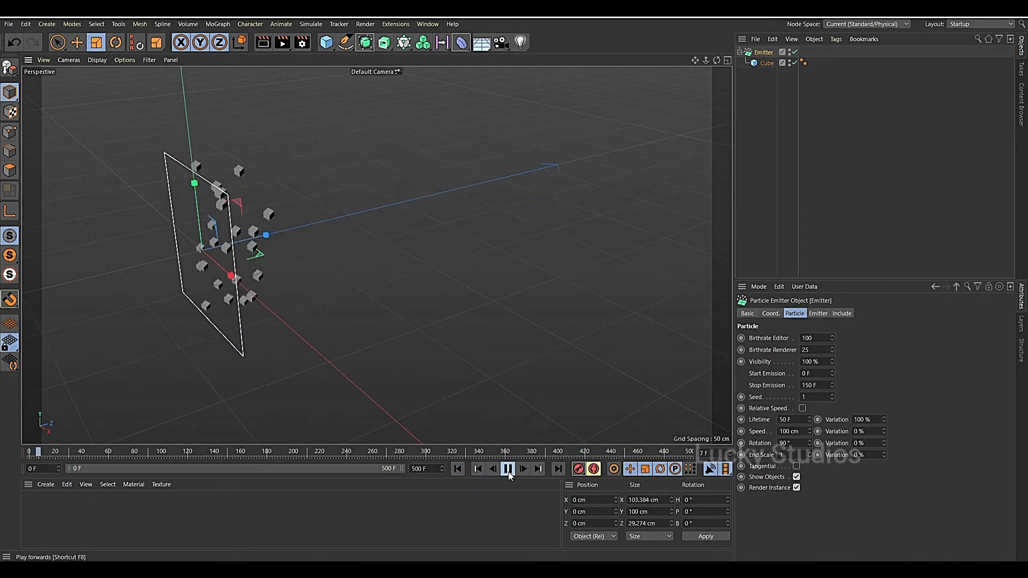
pyautogui.click(507, 469)
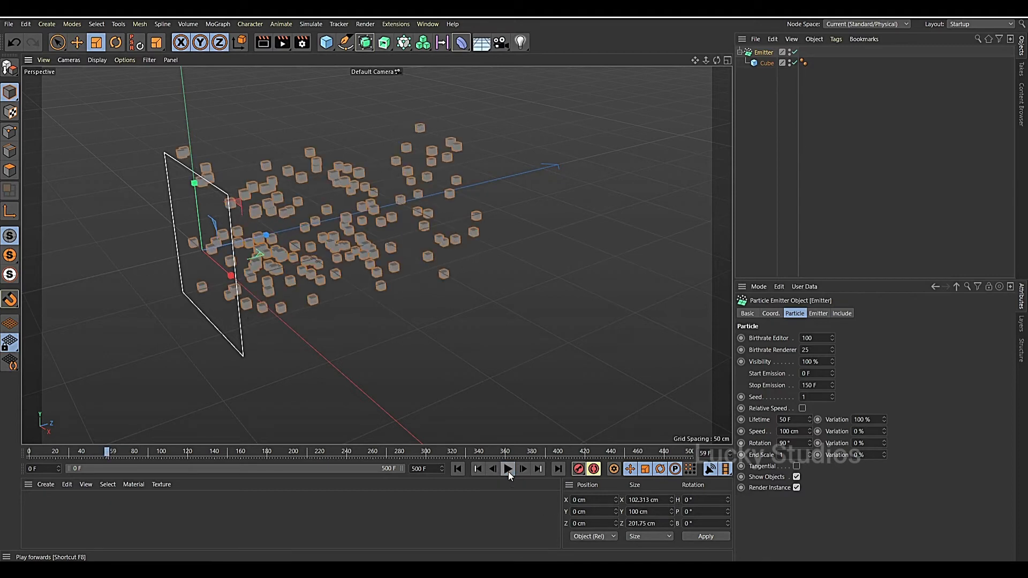
# - Set the Rotation Variation to 100 % and replay the animation from the start
pyautogui.moveTo(869, 443); pyautogui.dragTo(745, 447)
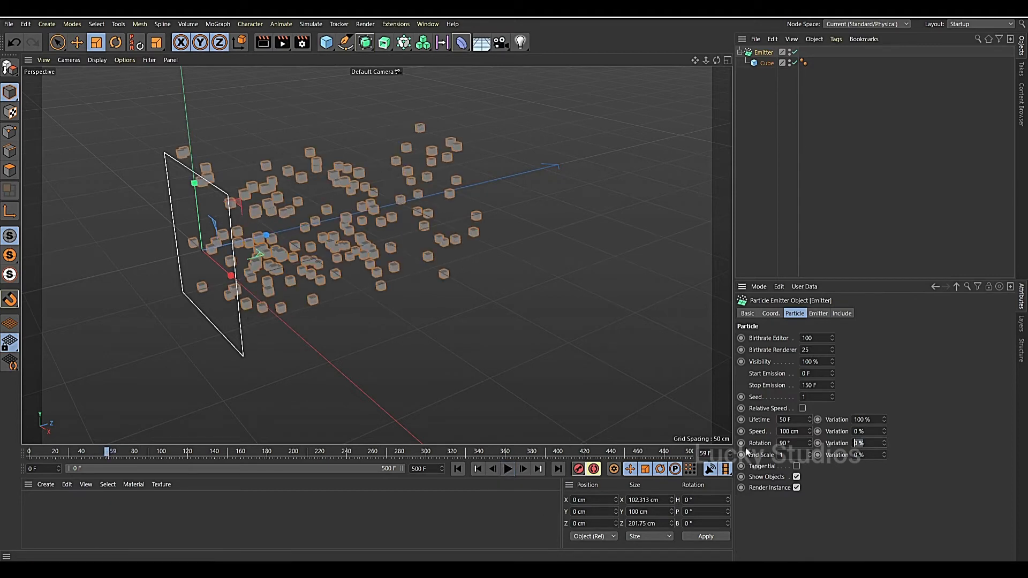
pyautogui.write('100')
pyautogui.press('Return')
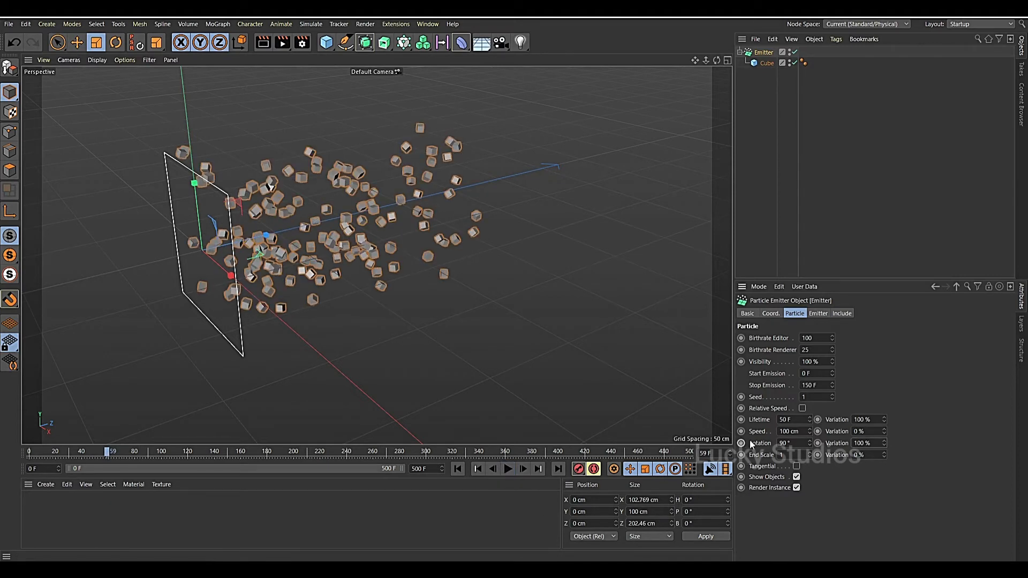
pyautogui.click(457, 469)
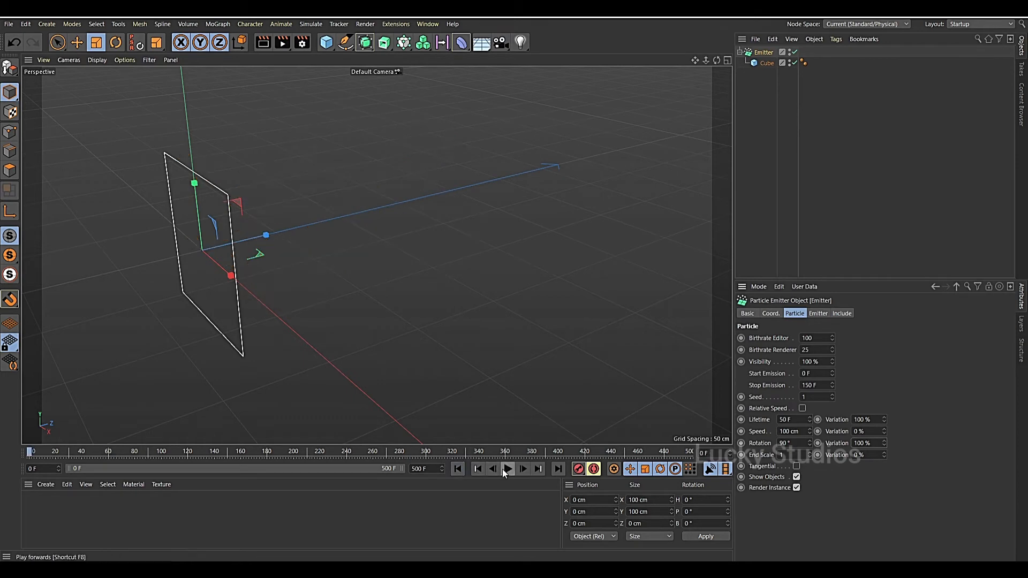
pyautogui.click(507, 469)
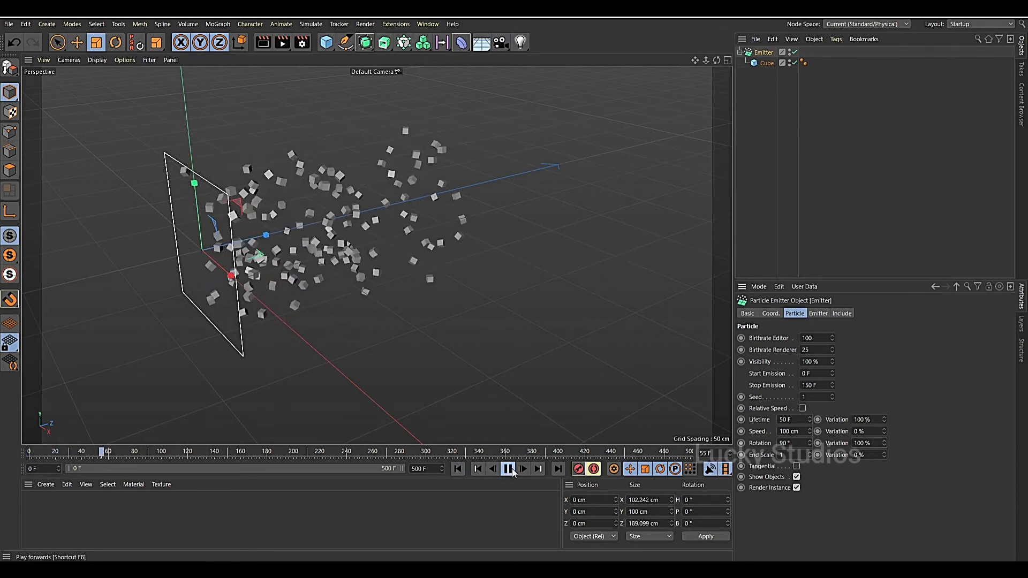
pyautogui.click(508, 469)
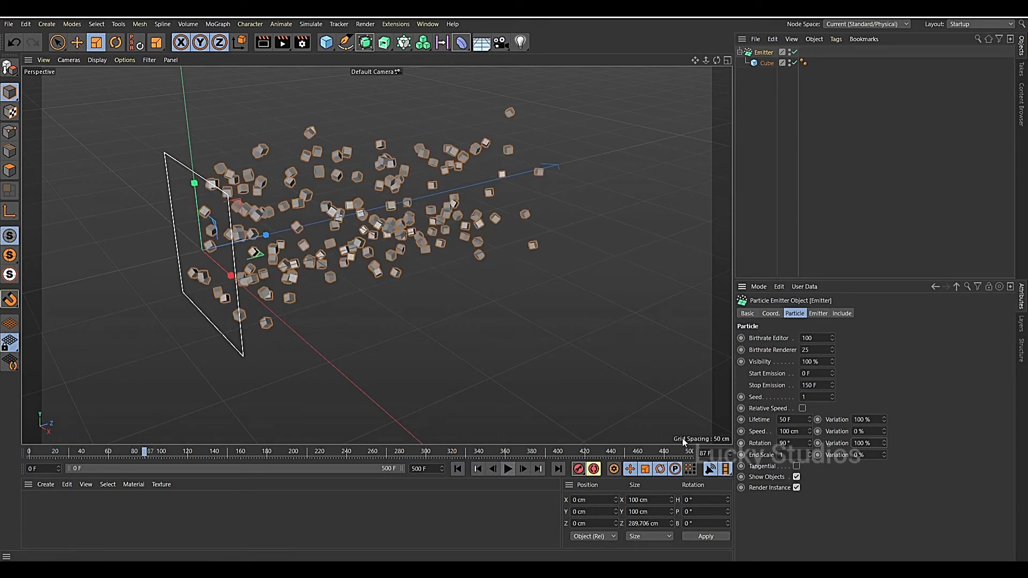
# - Set the particle End Scale to 0
pyautogui.moveTo(784, 454); pyautogui.dragTo(779, 455)
pyautogui.write('0')
pyautogui.press('Return')
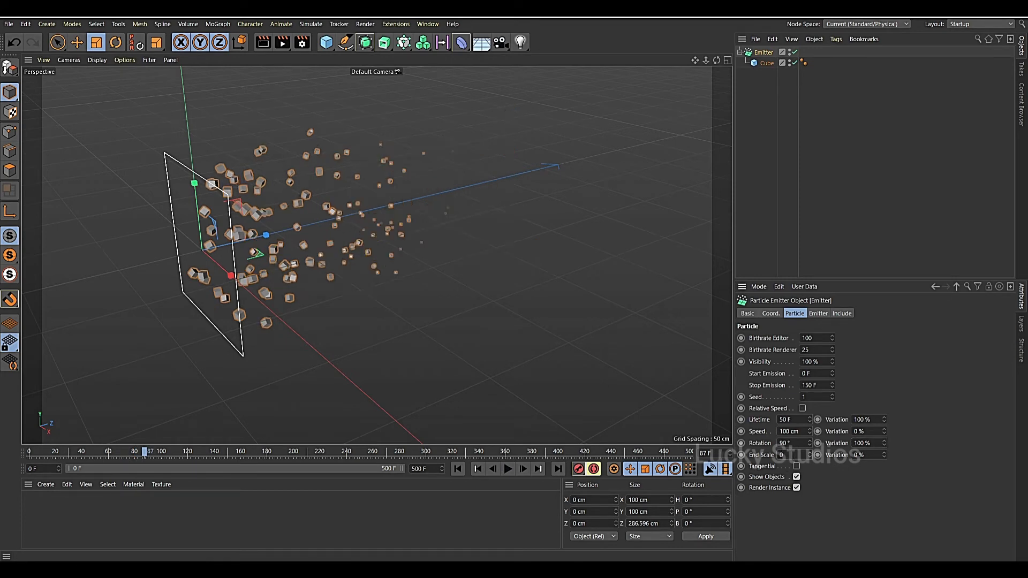
# - Set Stop Emission to 250 F and the particle Lifetime to 100 F
pyautogui.moveTo(823, 386); pyautogui.dragTo(766, 382)
pyautogui.write('250')
pyautogui.press('Return')
pyautogui.moveTo(803, 419); pyautogui.dragTo(723, 419)
pyautogui.write('100')
pyautogui.press('Return')
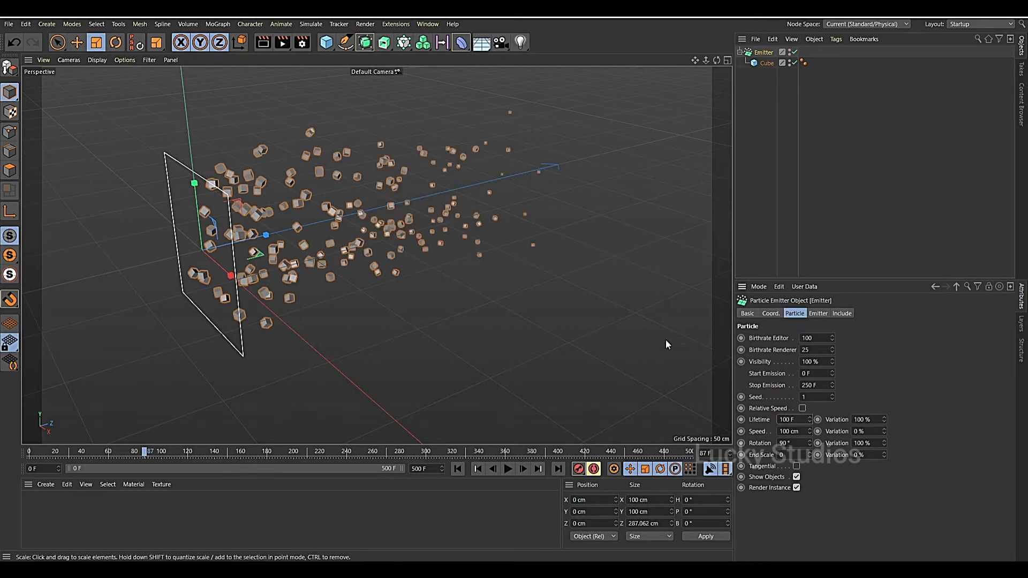
# - Replay the animation from the start, stop it at frame 57, and examine how the cubes' size changes along their path
pyautogui.click(458, 468)
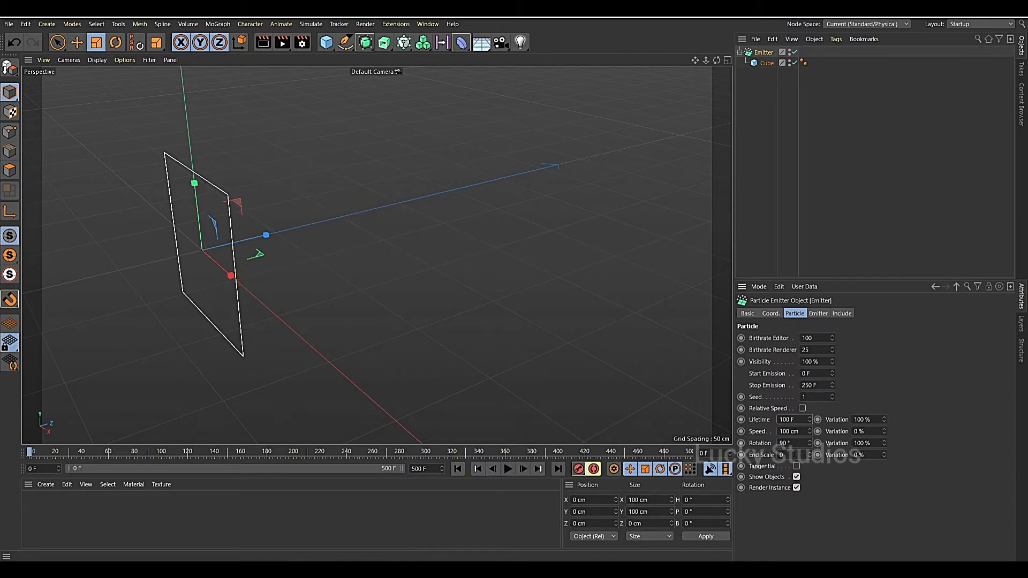
pyautogui.click(507, 468)
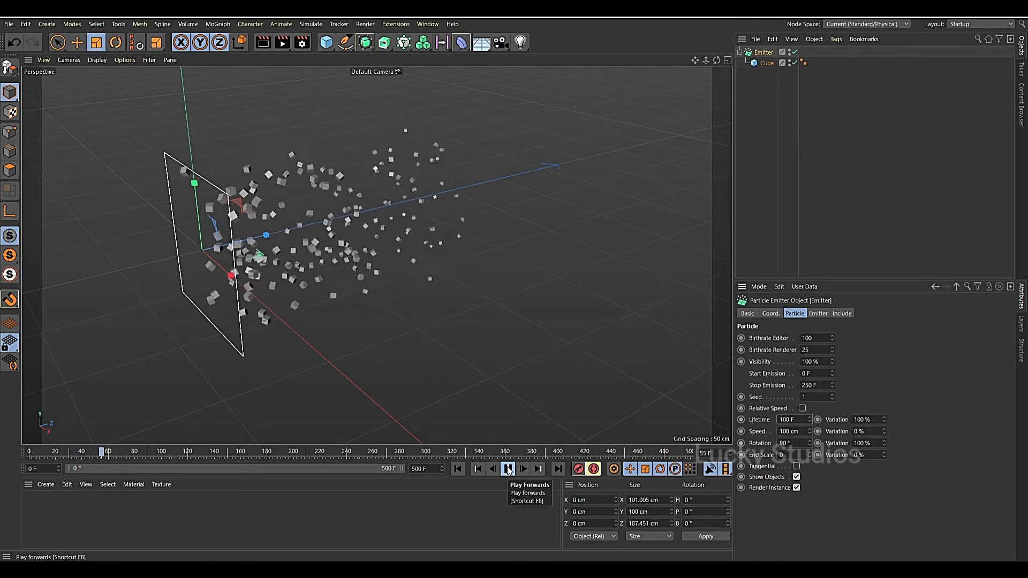
pyautogui.click(508, 469)
pyautogui.scroll(3, 442, 159)
pyautogui.scroll(5, 475, 271)
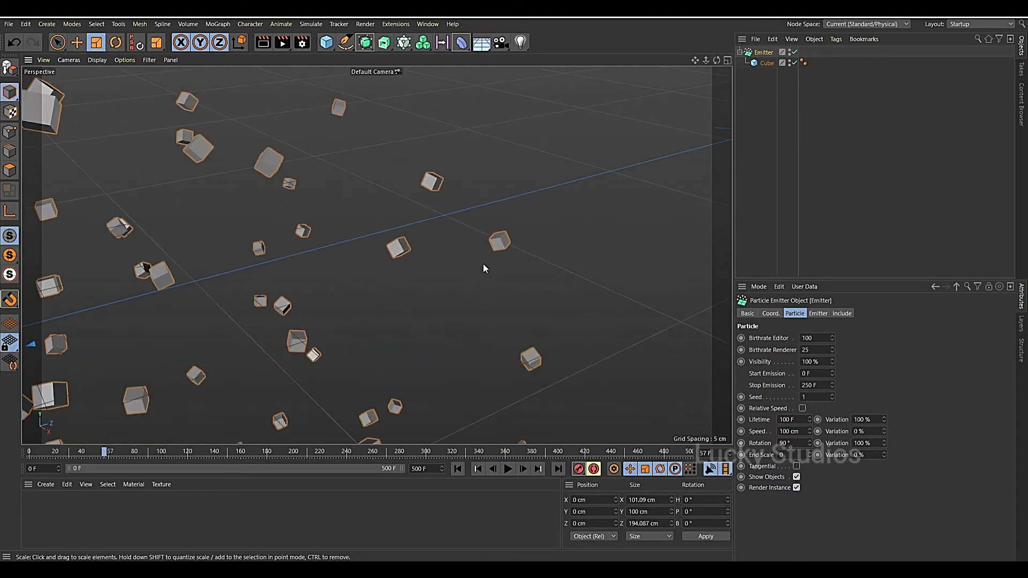
pyautogui.scroll(-6, 498, 251)
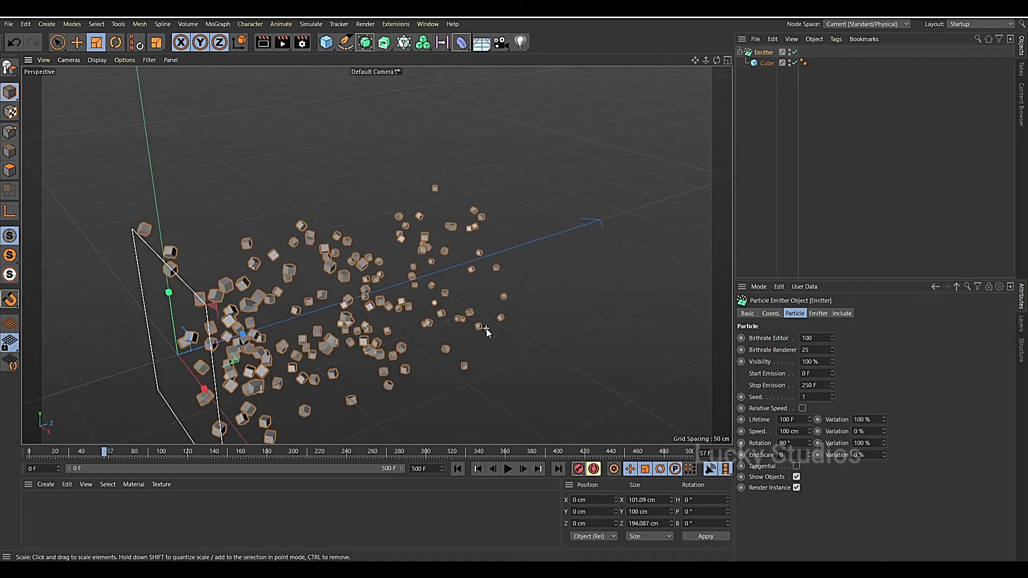
# - Set the particle End Scale to 3 and examine the cubes' size along their path
pyautogui.doubleClick(783, 454)
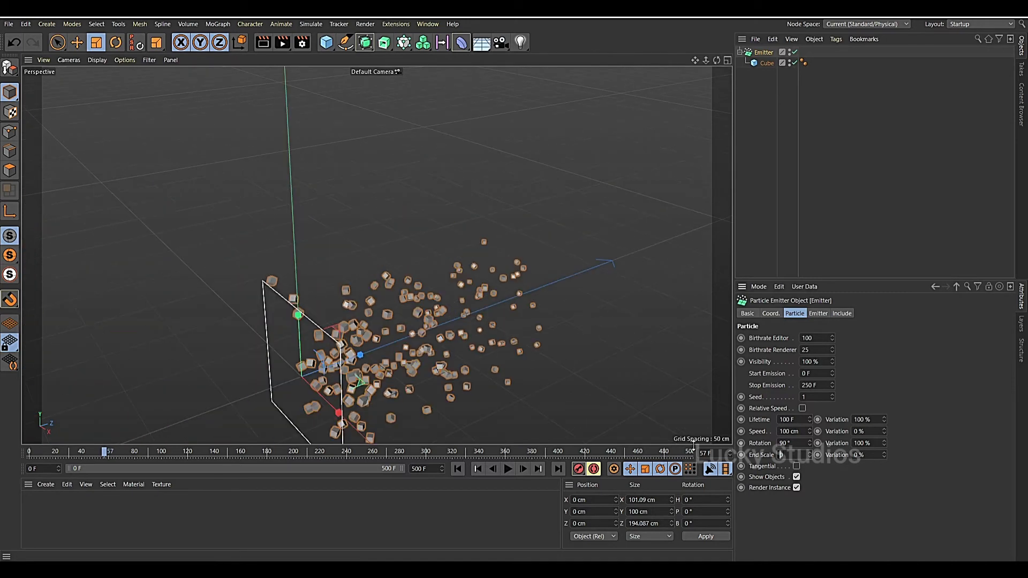
pyautogui.write('3')
pyautogui.press('Return')
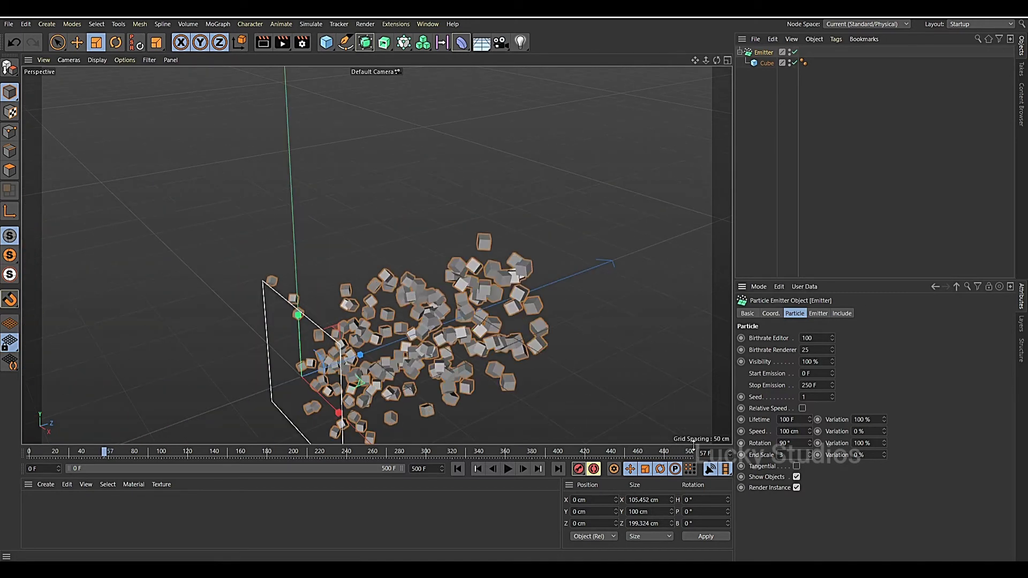
pyautogui.scroll(5, 460, 354)
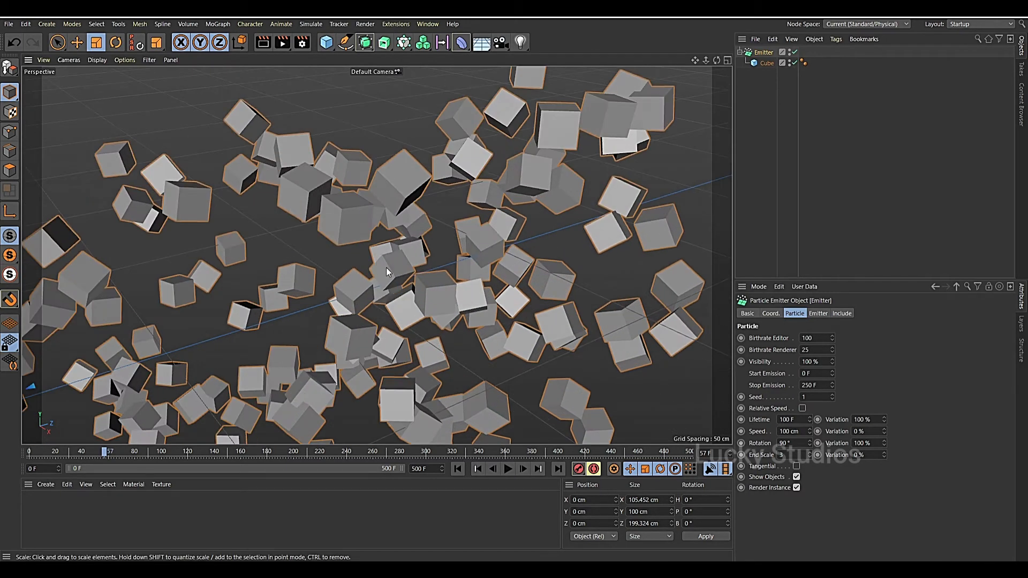
pyautogui.scroll(-6, 438, 208)
pyautogui.scroll(3, 507, 254)
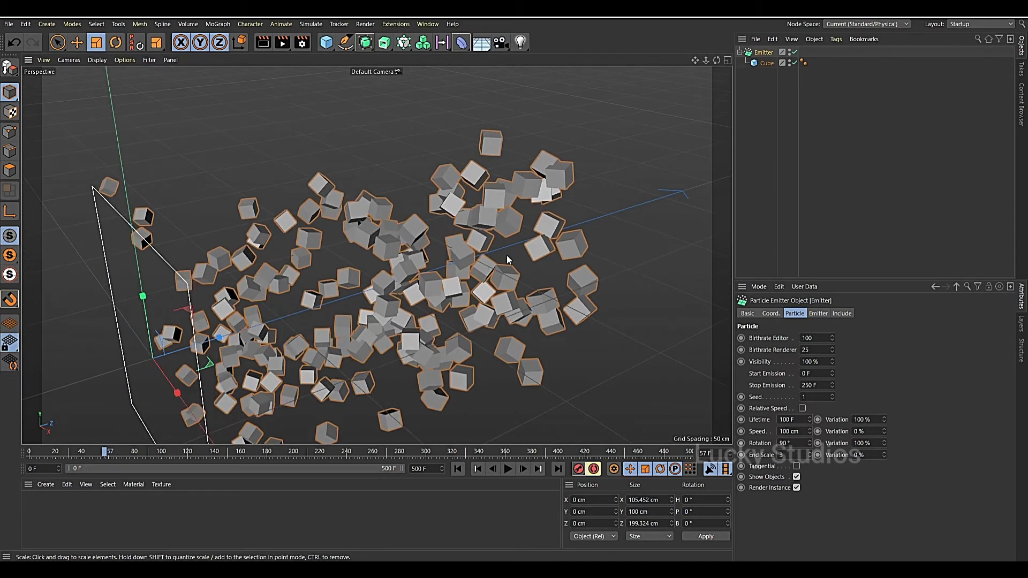
pyautogui.scroll(-4, 497, 365)
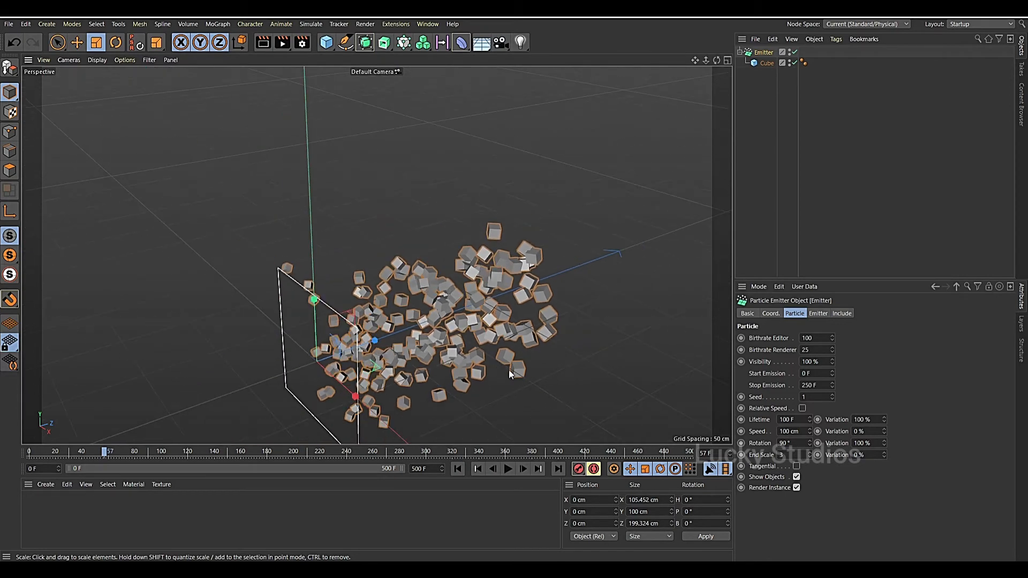
# - Set the End Scale back to 0
pyautogui.keyDown('alt'); pyautogui.moveTo(504, 388); pyautogui.dragTo(426, 307, button='middle'); pyautogui.keyUp('alt')
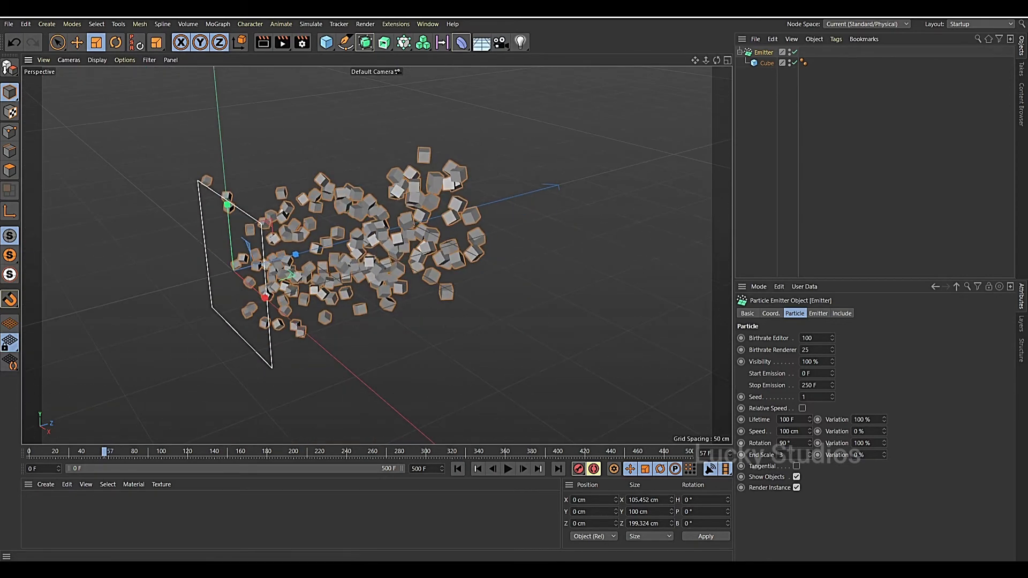
pyautogui.write('0')
pyautogui.press('Return')
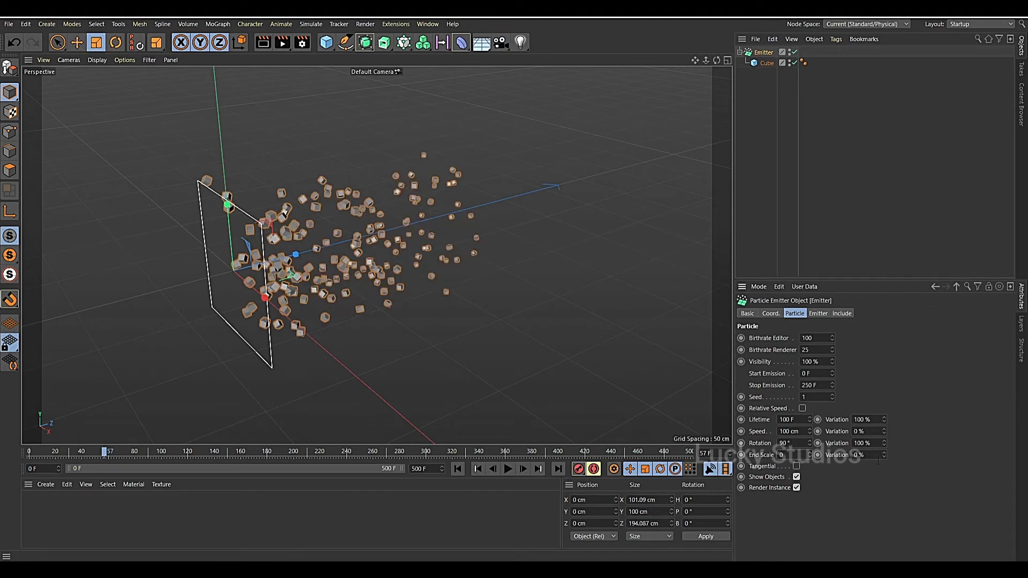
# - Set the End Scale Variation to 100 % and inspect the differently sized cubes
pyautogui.moveTo(872, 454); pyautogui.dragTo(855, 454)
pyautogui.write('100')
pyautogui.press('Return')
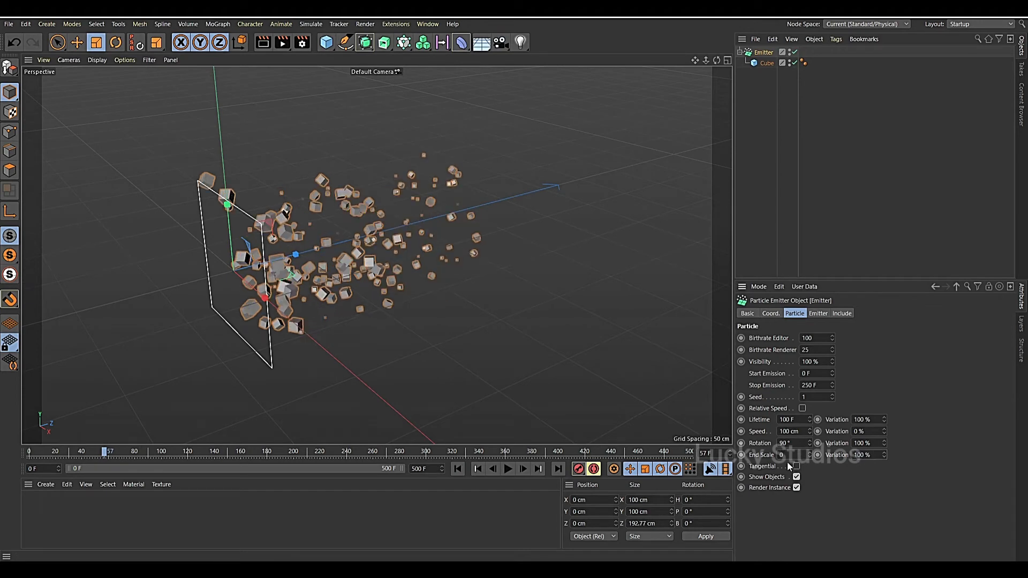
pyautogui.scroll(1, 378, 233)
pyautogui.scroll(2, 378, 233)
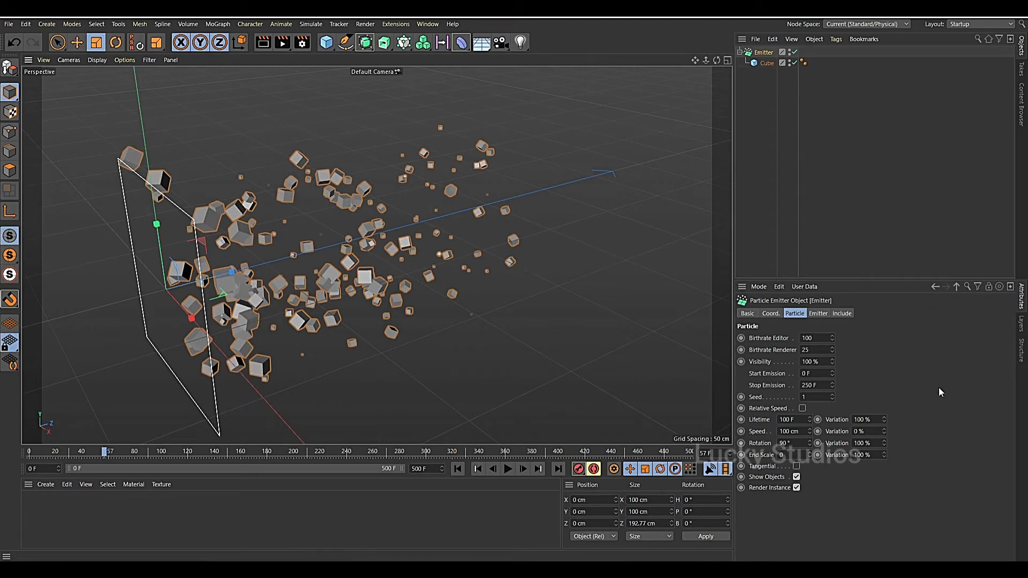
pyautogui.scroll(-3, 435, 291)
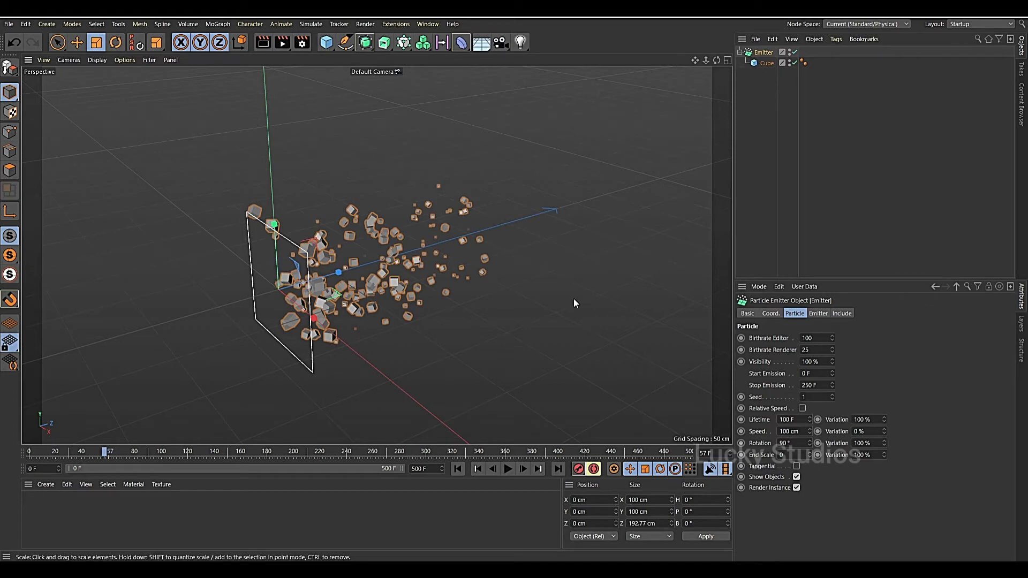
pyautogui.keyDown('alt'); pyautogui.moveTo(361, 278); pyautogui.dragTo(351, 280); pyautogui.keyUp('alt')
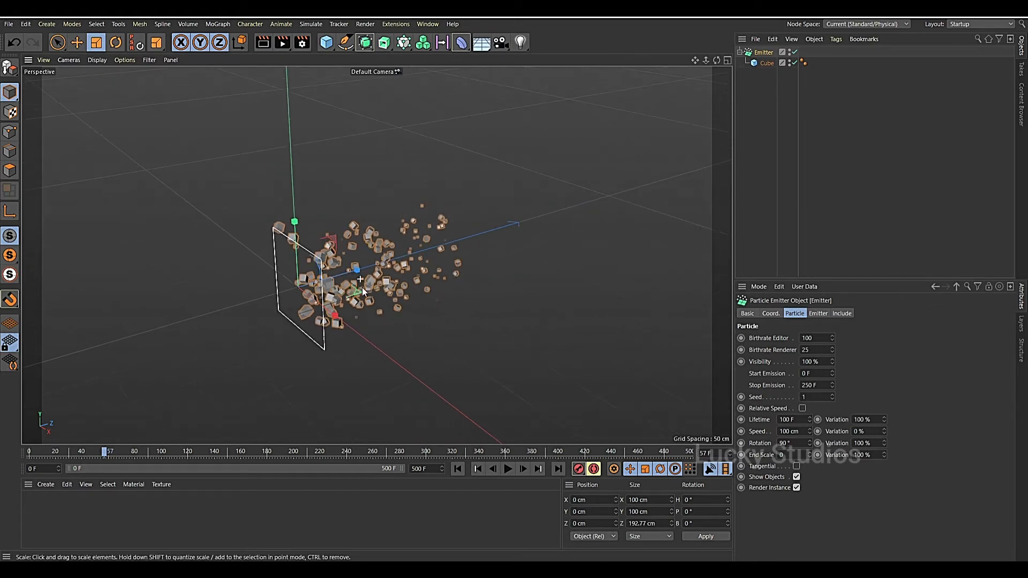
# - Set the Emitter's Angle Horizontal to 90°
pyautogui.click(818, 314)
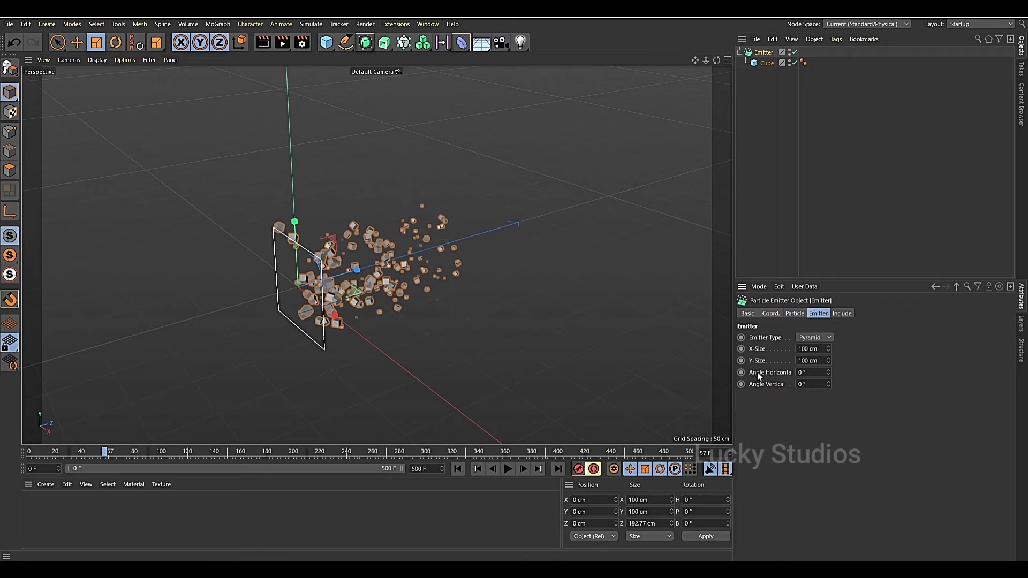
pyautogui.click(805, 372)
pyautogui.write('9')
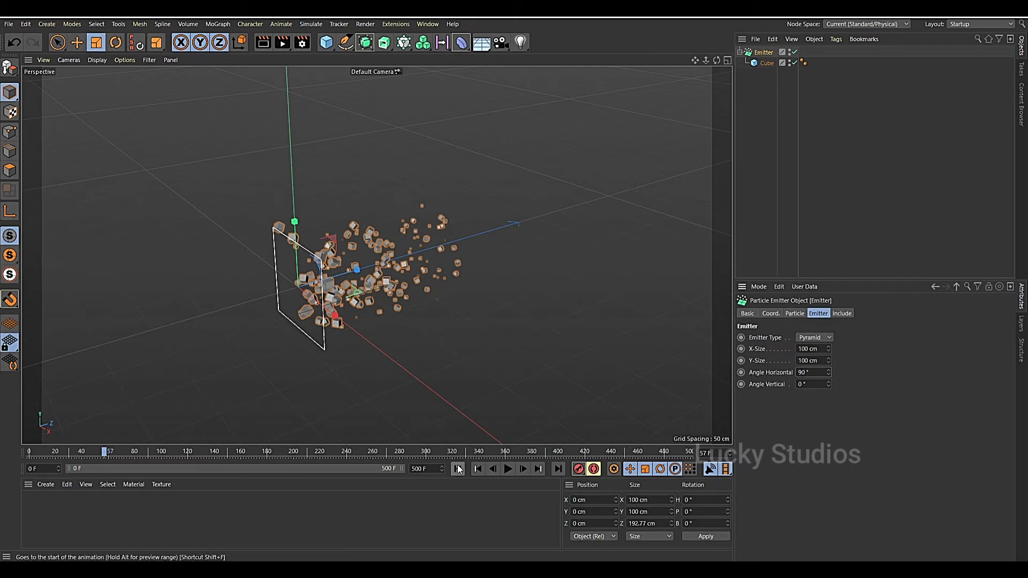
# - Play the particle emission from the start and examine the cubes' horizontal spread from the front of the emitter
pyautogui.click(477, 469)
pyautogui.click(508, 469)
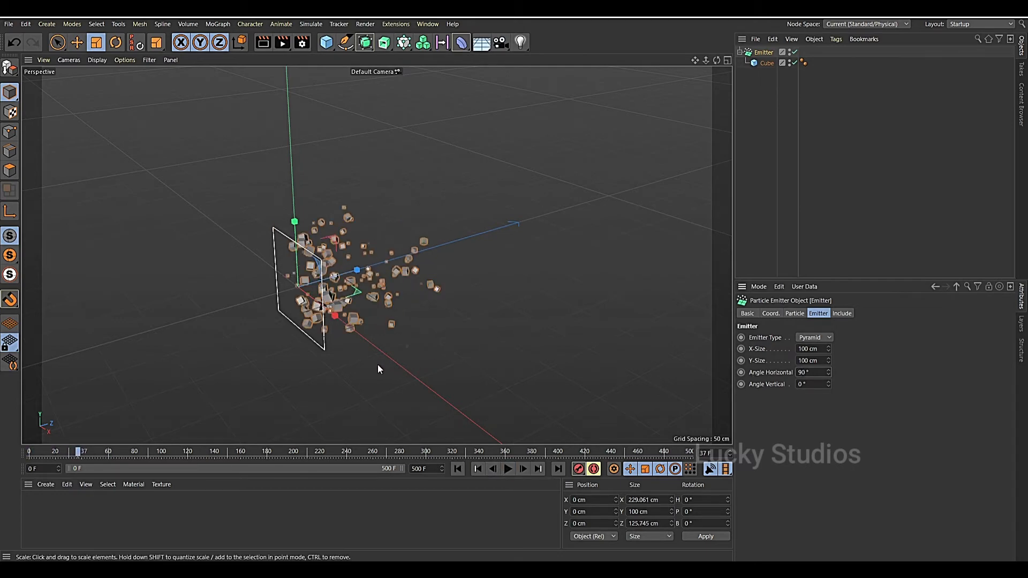
pyautogui.keyDown('alt'); pyautogui.moveTo(348, 367); pyautogui.dragTo(423, 322); pyautogui.keyUp('alt')
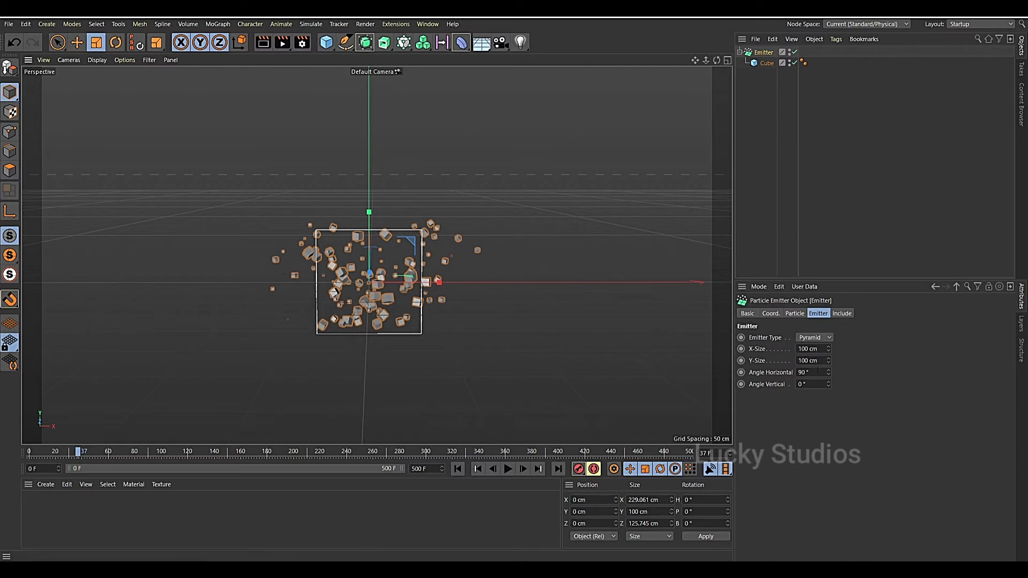
# - Set the Emitter's Angle Horizontal to 180° and play the emission from the start
pyautogui.doubleClick(805, 372)
pyautogui.write('180')
pyautogui.press('Return')
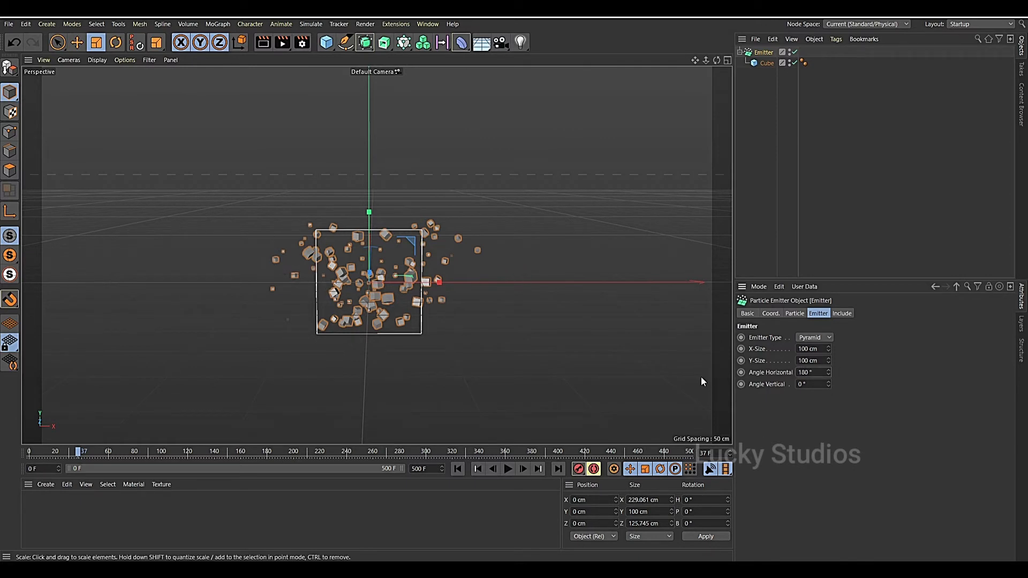
pyautogui.click(458, 469)
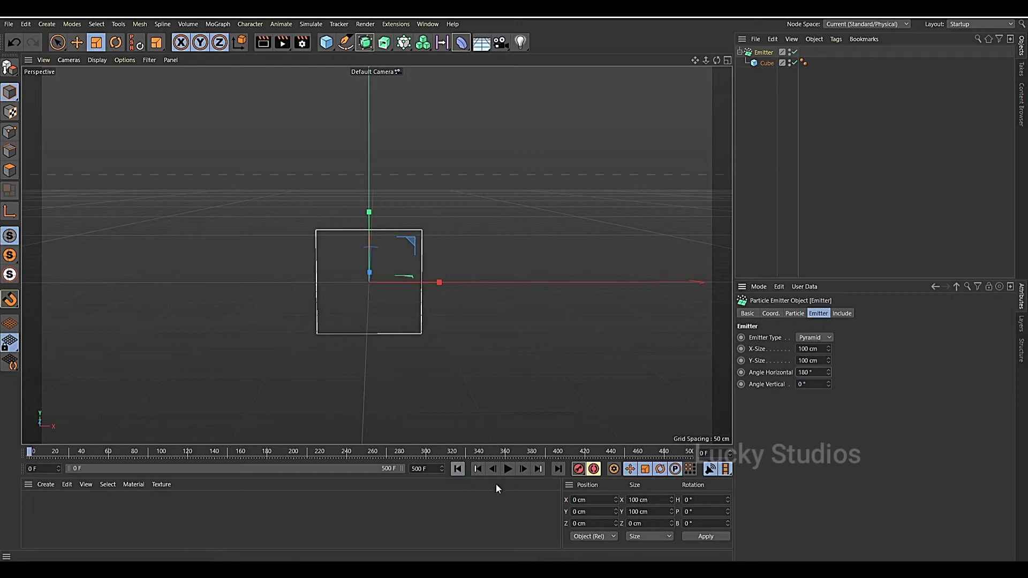
pyautogui.click(508, 469)
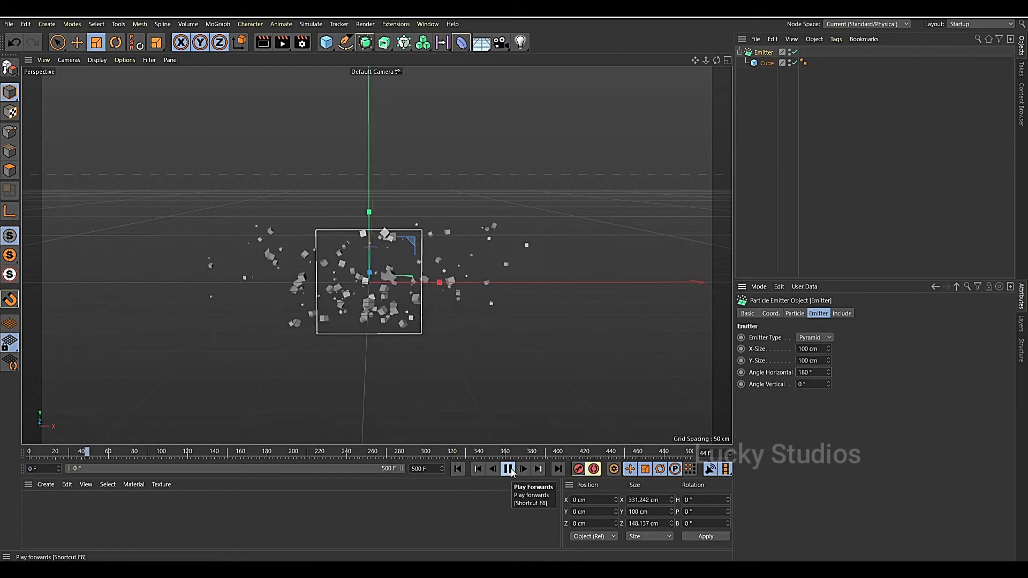
pyautogui.click(508, 470)
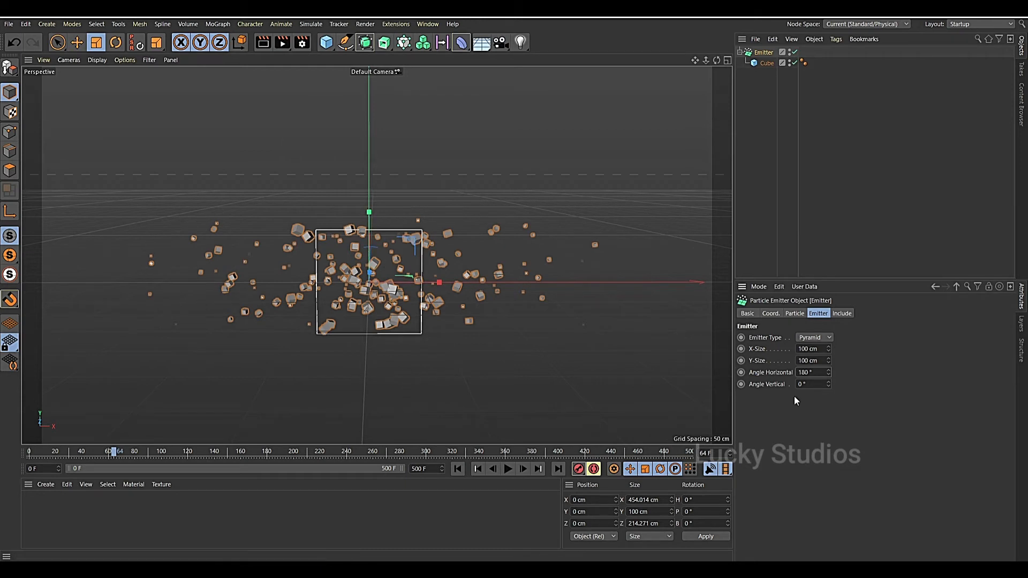
# - Set the Emitter's Angle Vertical to 180°, play the emission from the start and inspect the spread from the side
pyautogui.click(813, 384)
pyautogui.write('180')
pyautogui.press('Return')
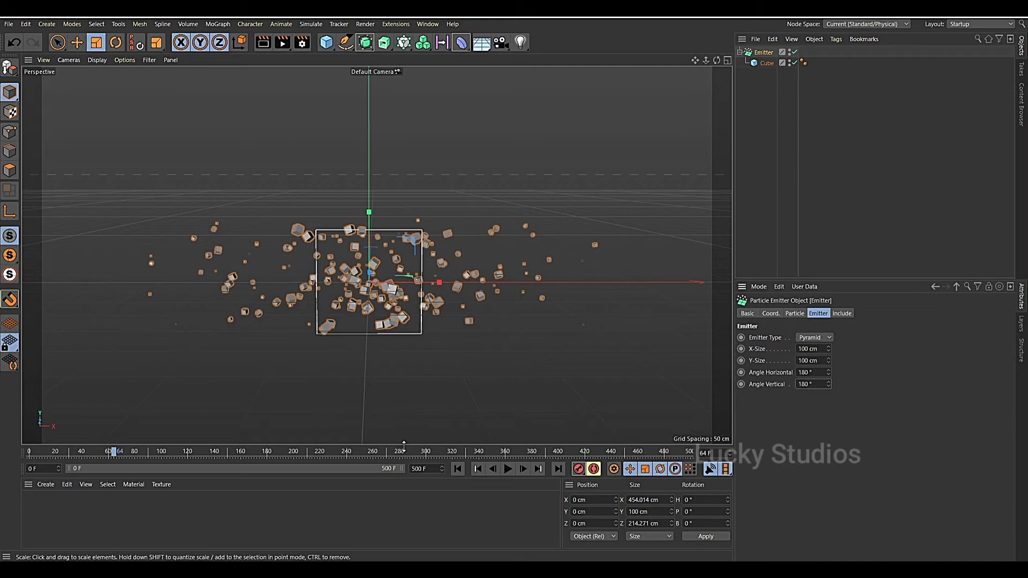
pyautogui.click(457, 469)
pyautogui.click(507, 469)
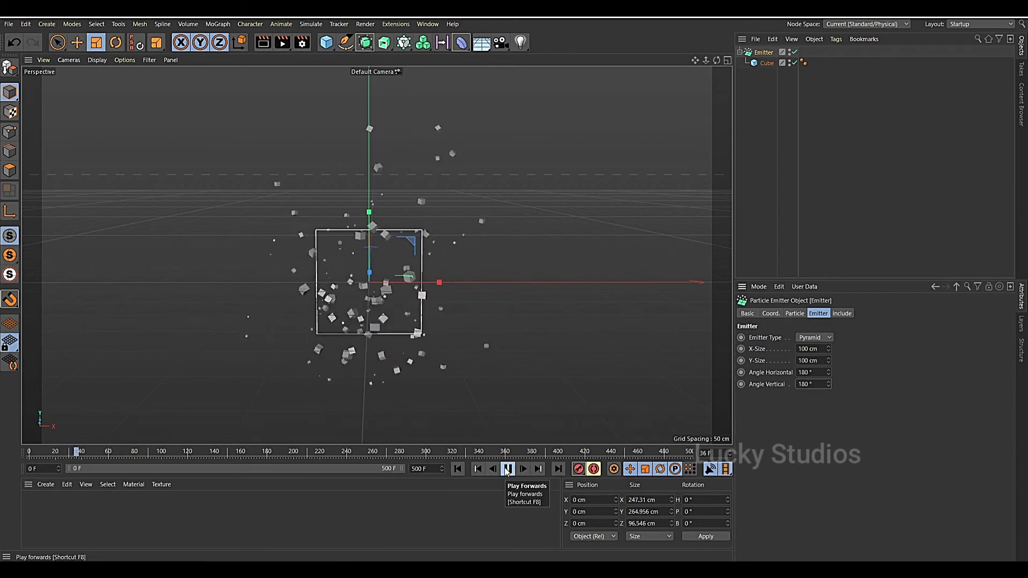
pyautogui.click(508, 469)
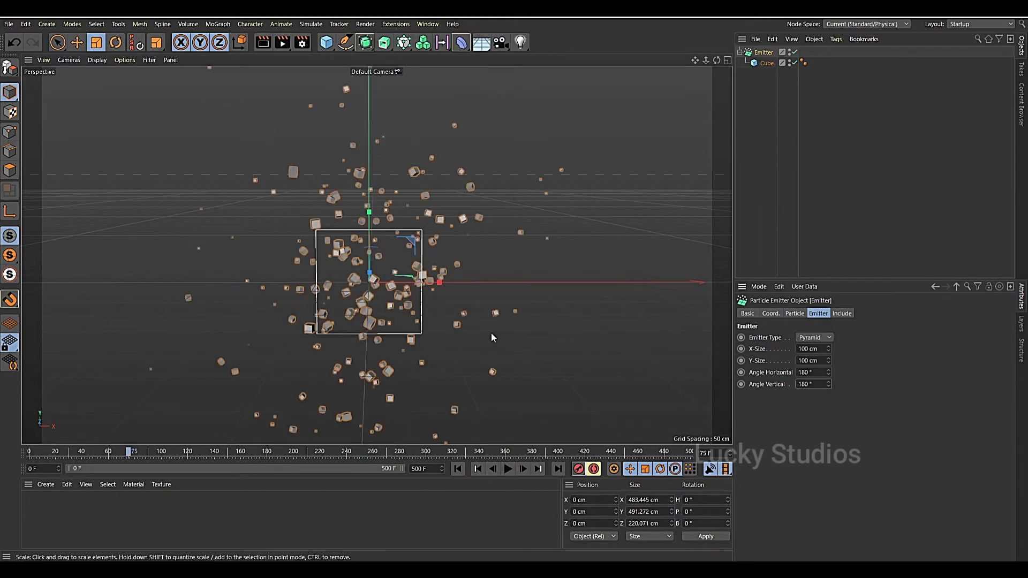
pyautogui.keyDown('alt'); pyautogui.moveTo(510, 300); pyautogui.dragTo(387, 333); pyautogui.keyUp('alt')
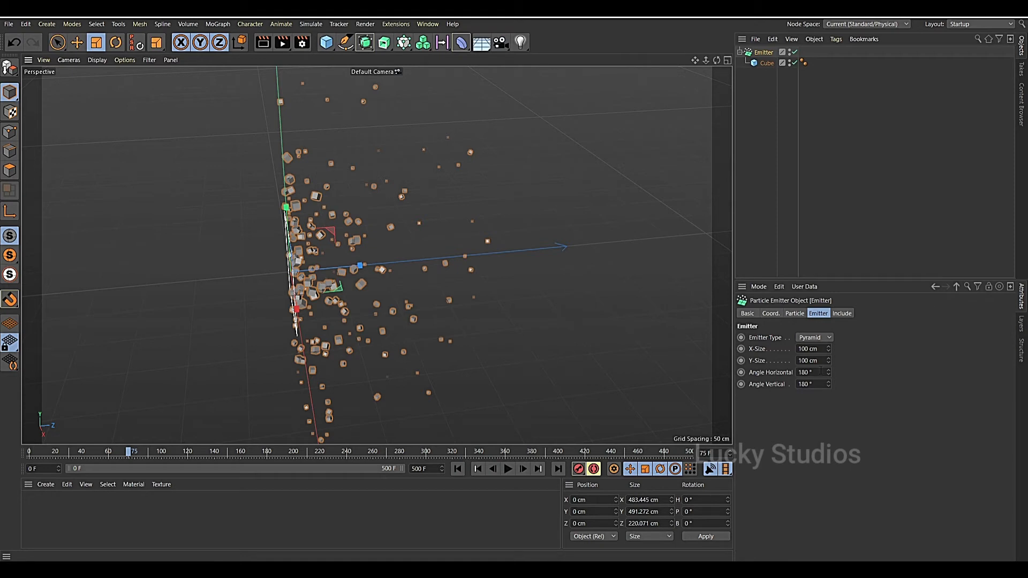
# - Set the Emitter's Angle Horizontal to 250° and replay the emission from the first frame
pyautogui.click(805, 372)
pyautogui.write('250')
pyautogui.press('Return')
pyautogui.click(458, 469)
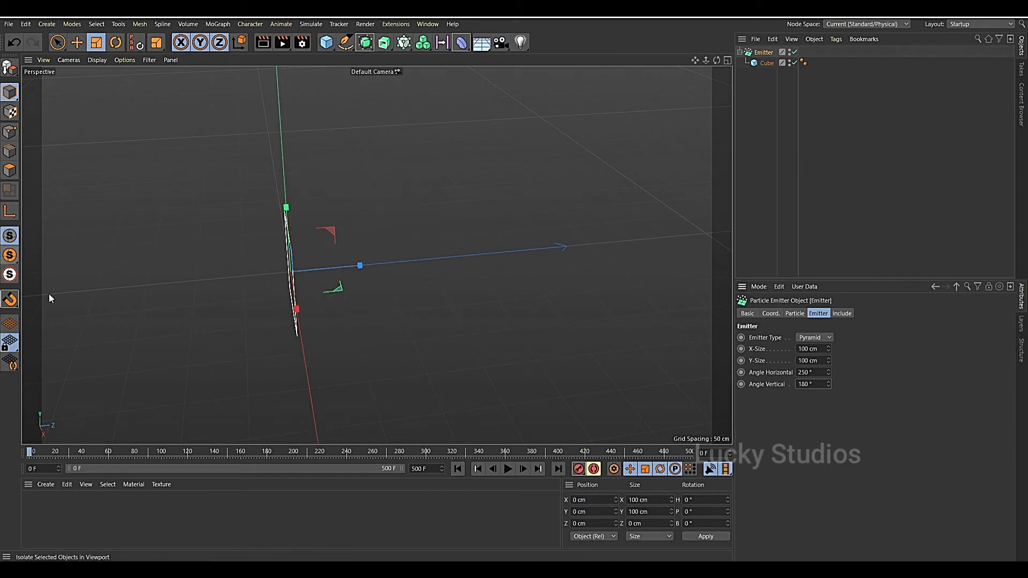
pyautogui.click(508, 469)
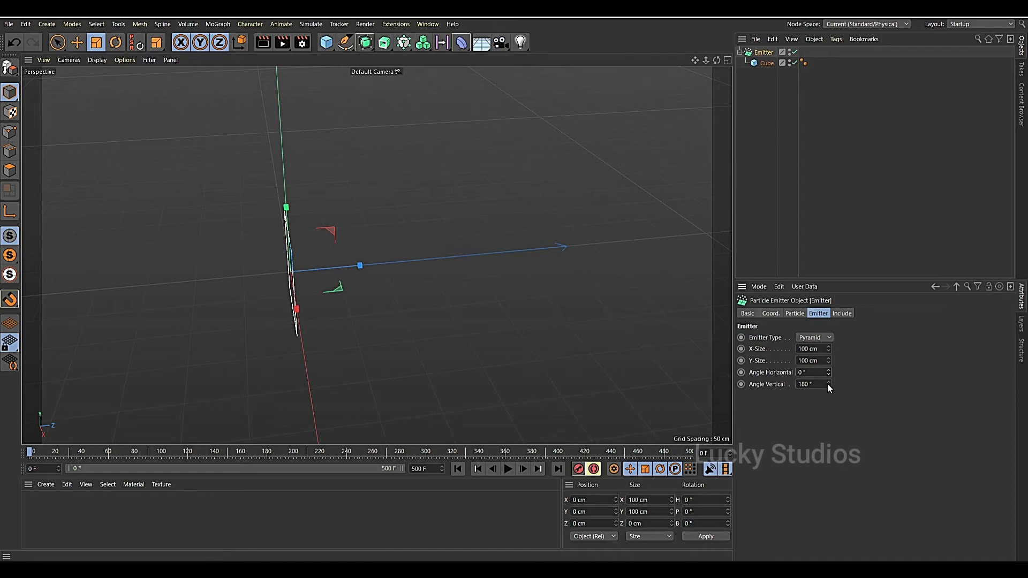
pyautogui.click(795, 313)
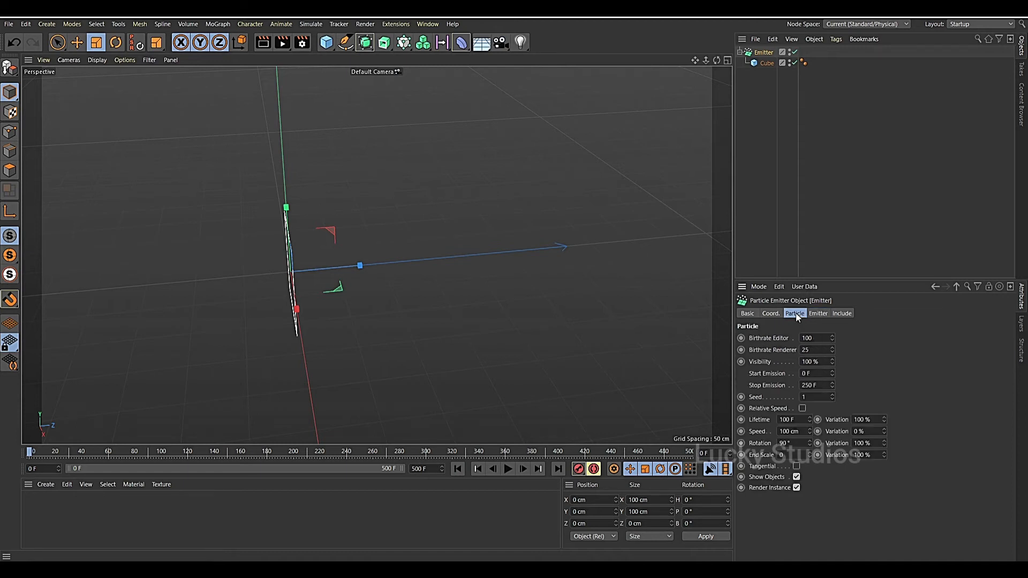
pyautogui.click(782, 455)
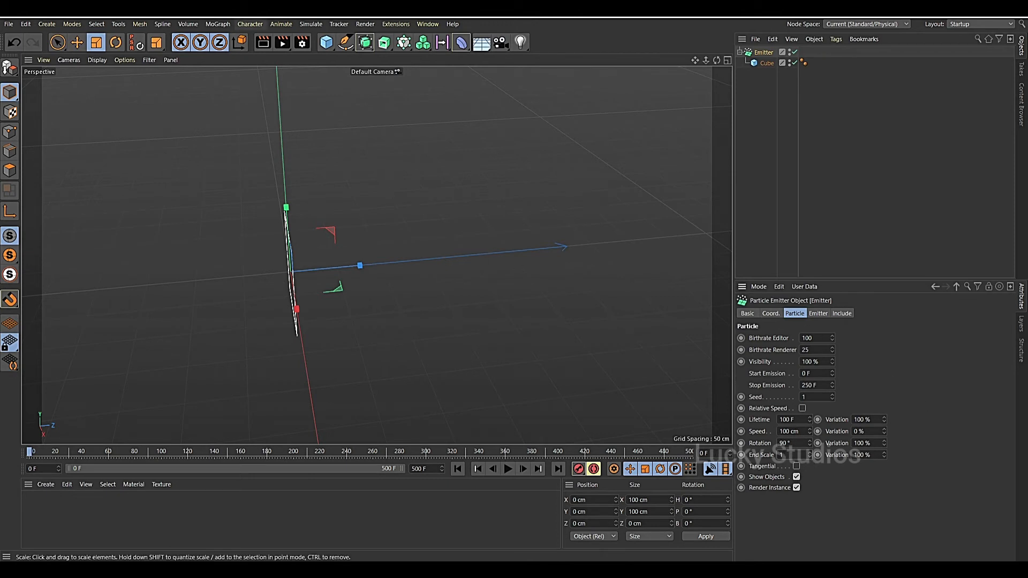
# - Switch to the Move tool and add a Gravity force to the scene
pyautogui.press('e')
pyautogui.keyDown('alt'); pyautogui.moveTo(476, 288); pyautogui.dragTo(374, 214); pyautogui.keyUp('alt')
pyautogui.click(311, 24)
pyautogui.moveTo(334, 96)
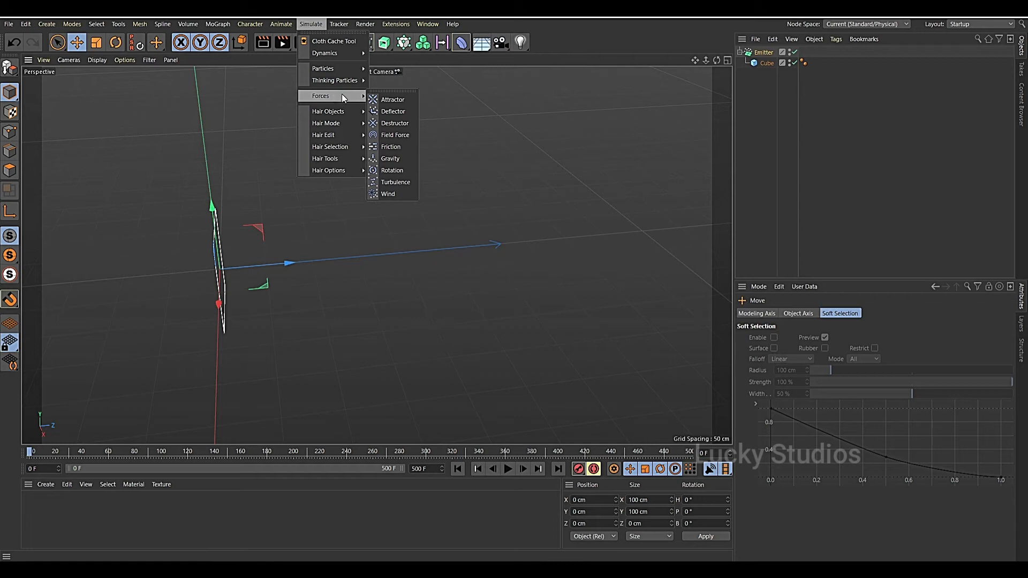
pyautogui.click(398, 158)
pyautogui.scroll(2, 251, 307)
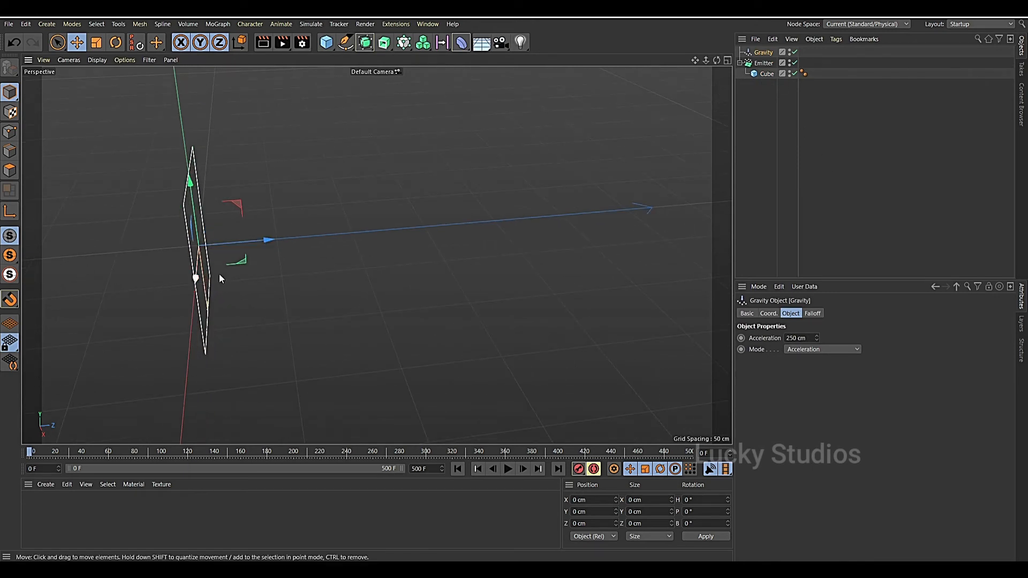
# - Add the Gravity object to the Emitter's included modifiers and play the emission to check the falling cubes
pyautogui.click(763, 64)
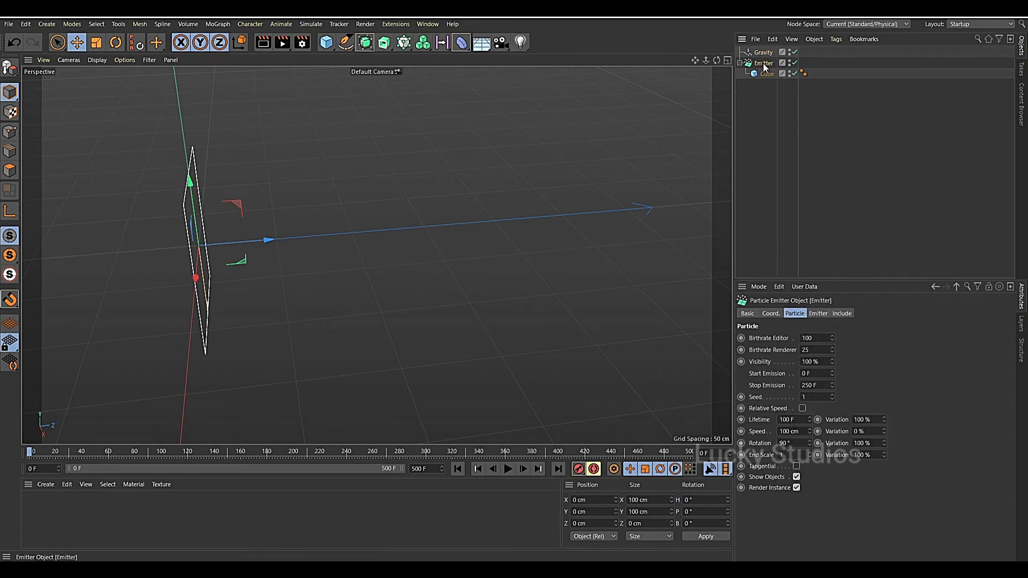
pyautogui.click(841, 313)
pyautogui.moveTo(764, 53); pyautogui.dragTo(823, 354)
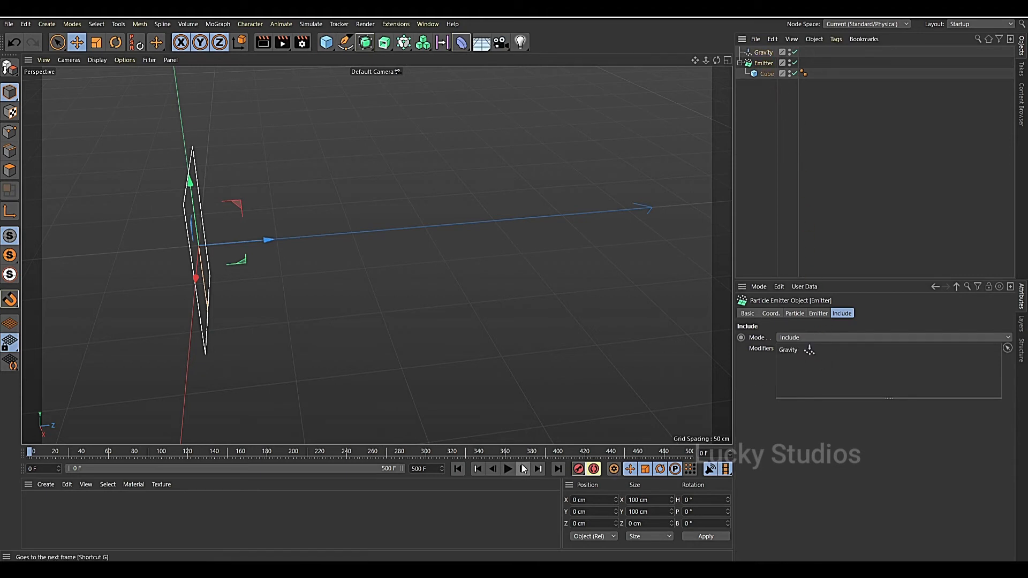
pyautogui.click(507, 472)
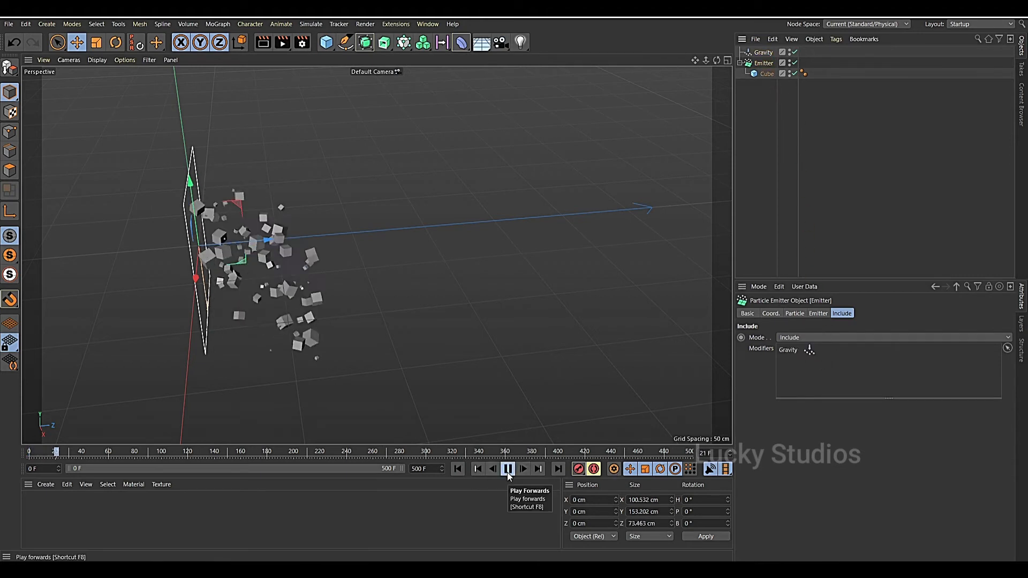
pyautogui.click(507, 472)
pyautogui.scroll(-3, 403, 320)
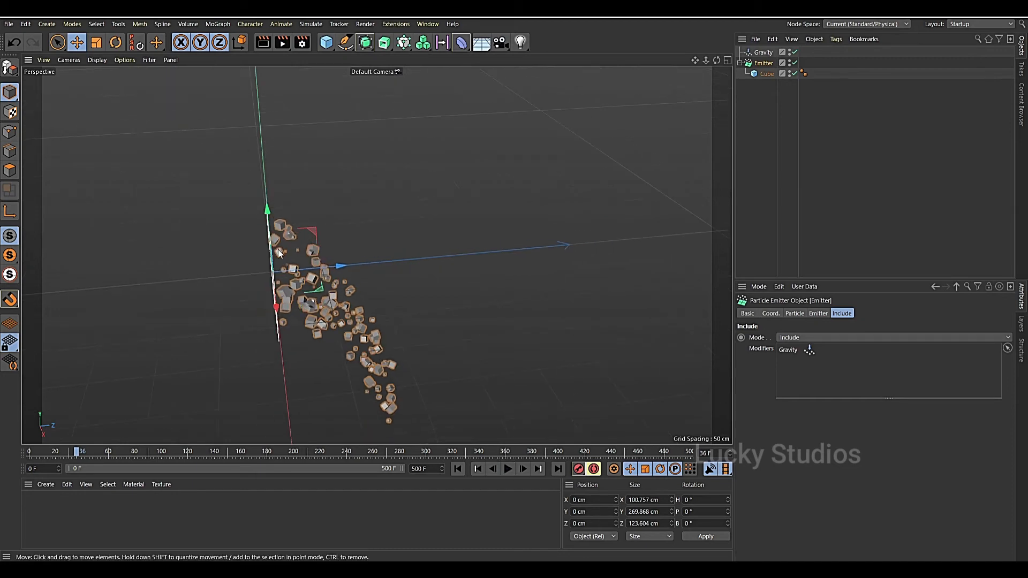
# - Add a Box Field to the Gravity's falloff and move it to about 238 cm along the Z axis
pyautogui.click(765, 54)
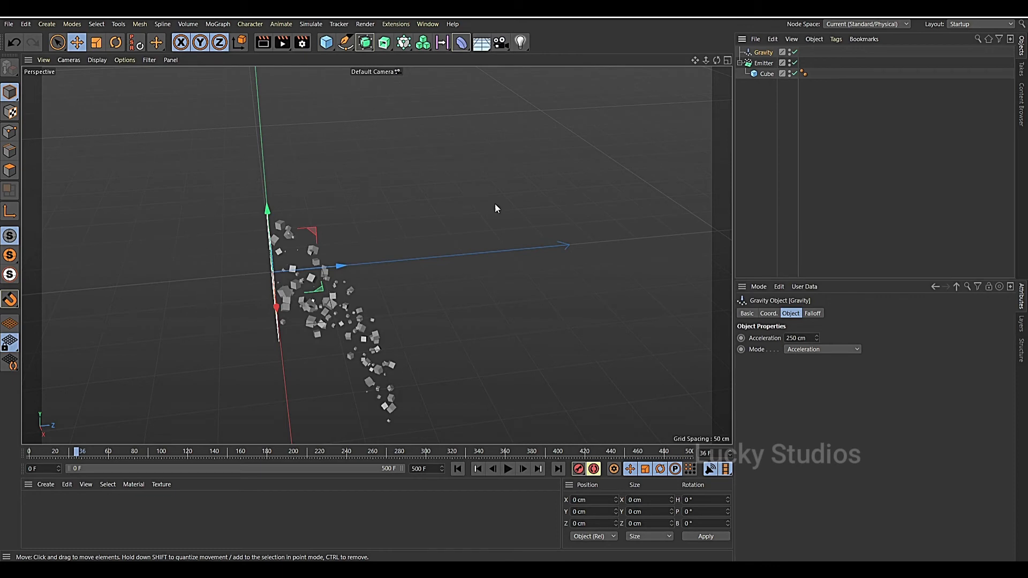
pyautogui.click(812, 313)
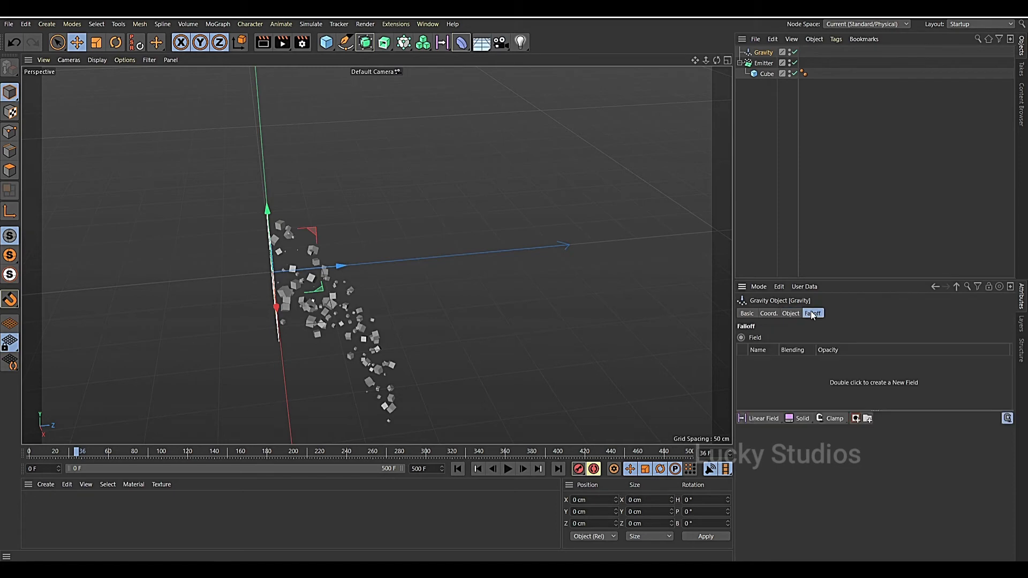
pyautogui.click(774, 420)
pyautogui.click(771, 429)
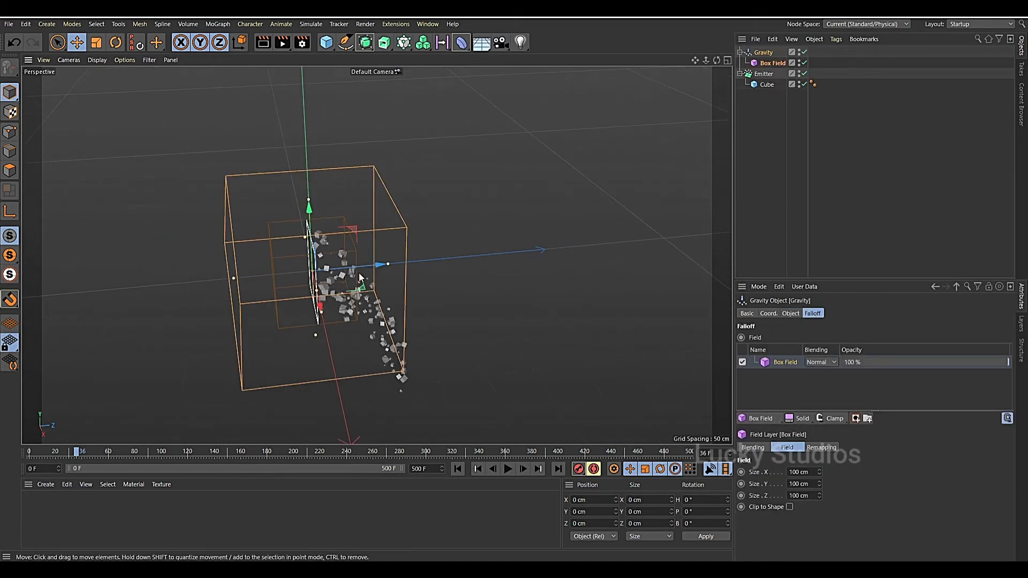
pyautogui.moveTo(381, 264); pyautogui.dragTo(556, 248)
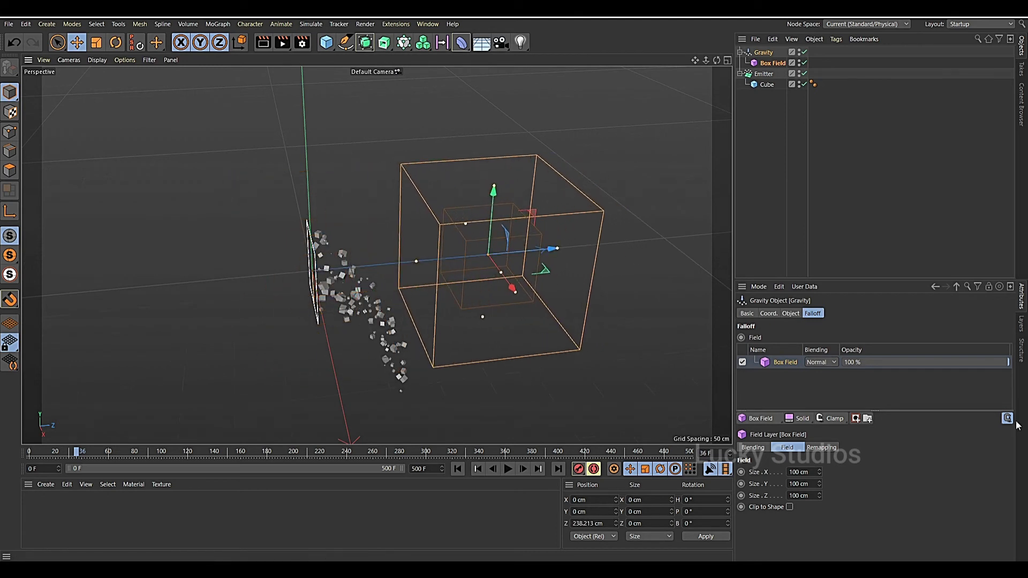
# - Play the emission from the start and examine how the cubes move before and inside the Box Field
pyautogui.click(458, 469)
pyautogui.click(506, 468)
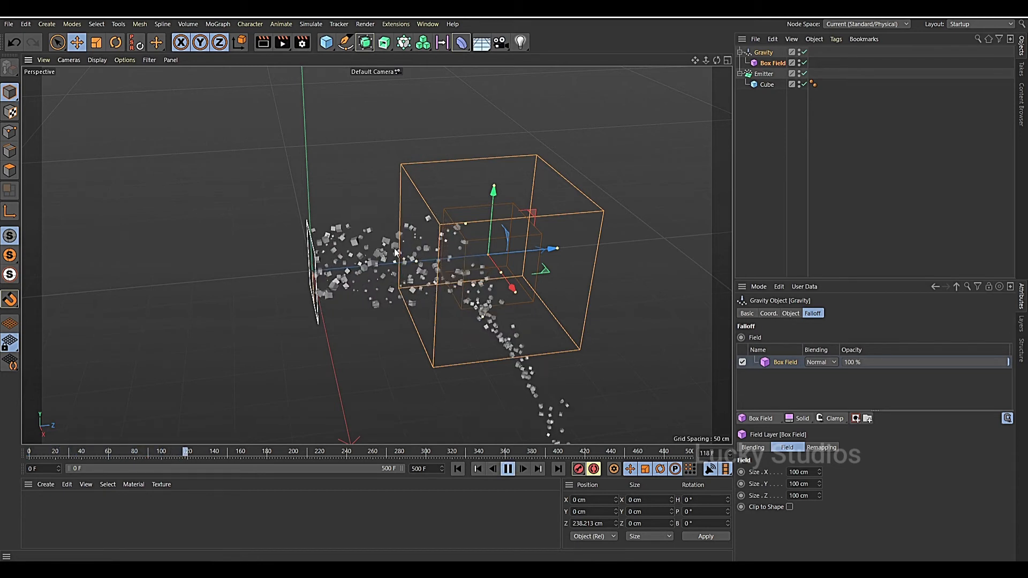
pyautogui.click(507, 469)
pyautogui.keyDown('alt'); pyautogui.moveTo(555, 320); pyautogui.dragTo(560, 281); pyautogui.keyUp('alt')
pyautogui.scroll(3, 561, 281)
pyautogui.scroll(2, 548, 280)
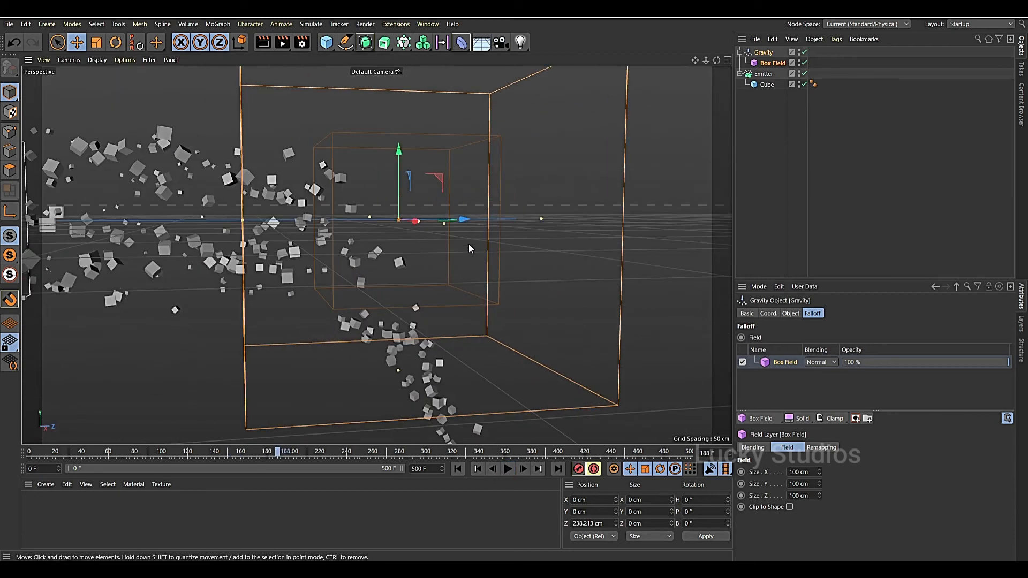
pyautogui.keyDown('alt'); pyautogui.moveTo(468, 243); pyautogui.dragTo(432, 280, button='middle'); pyautogui.keyUp('alt')
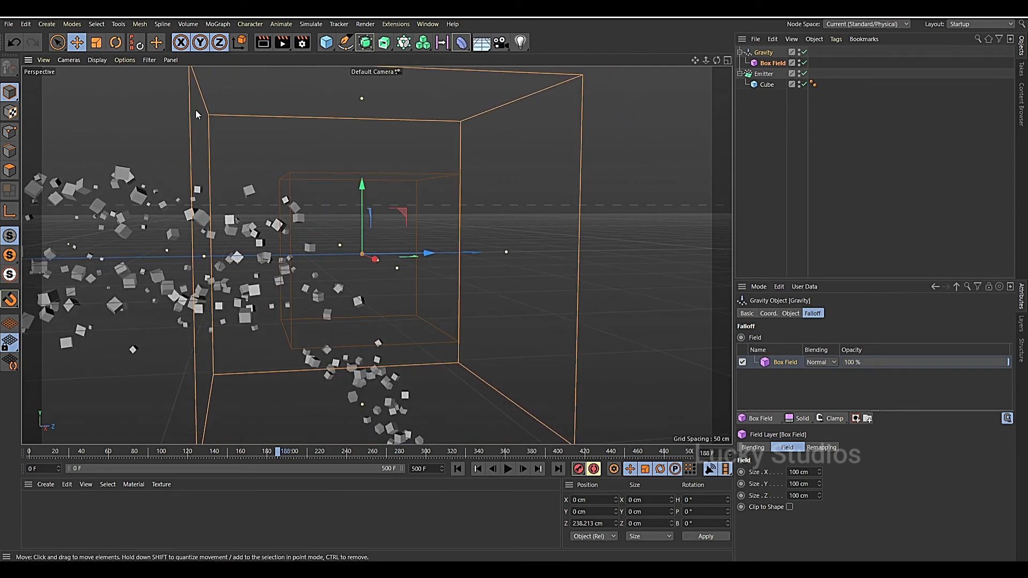
pyautogui.scroll(-2, 265, 269)
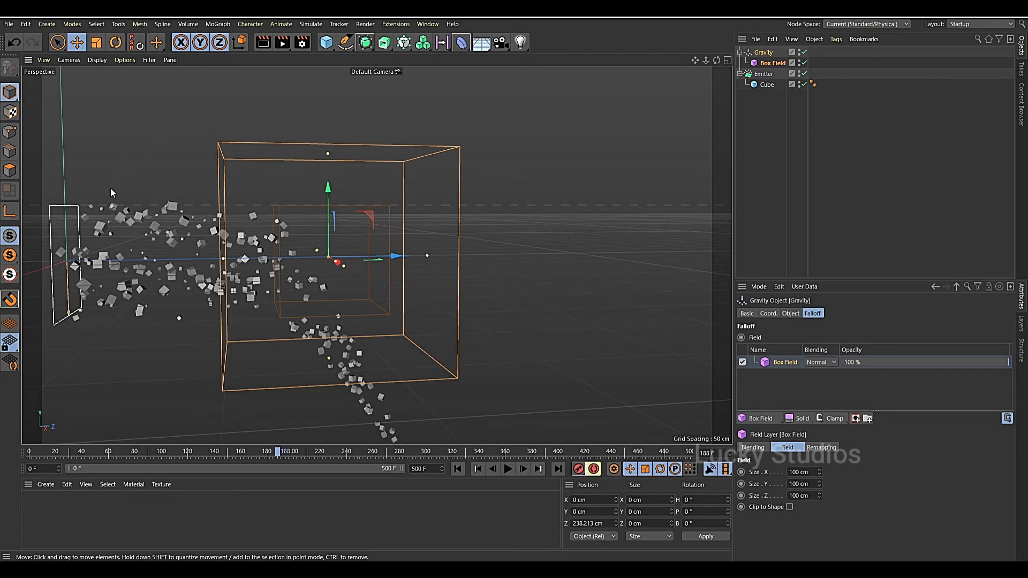
pyautogui.scroll(3, 217, 257)
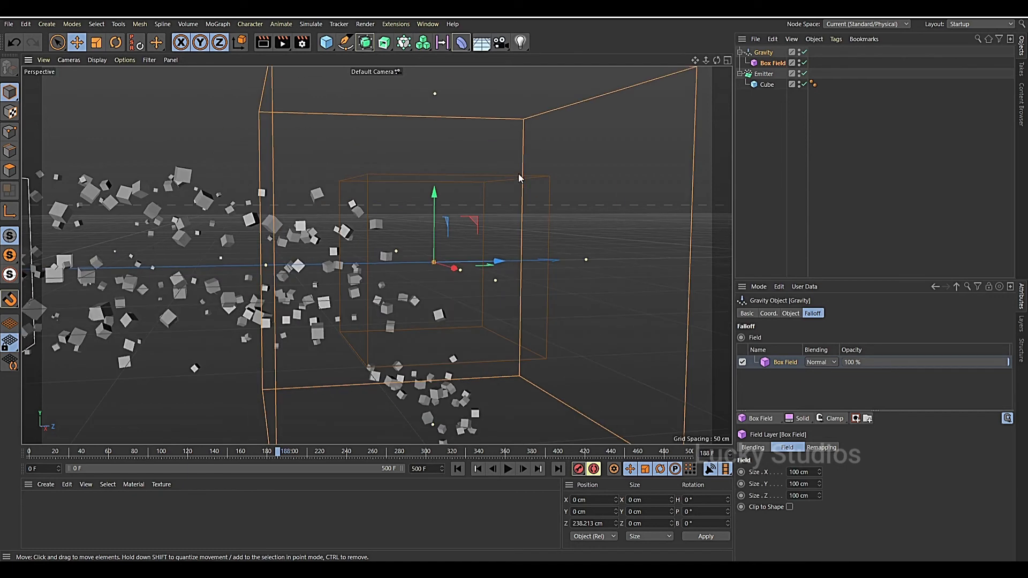
pyautogui.scroll(-2, 426, 322)
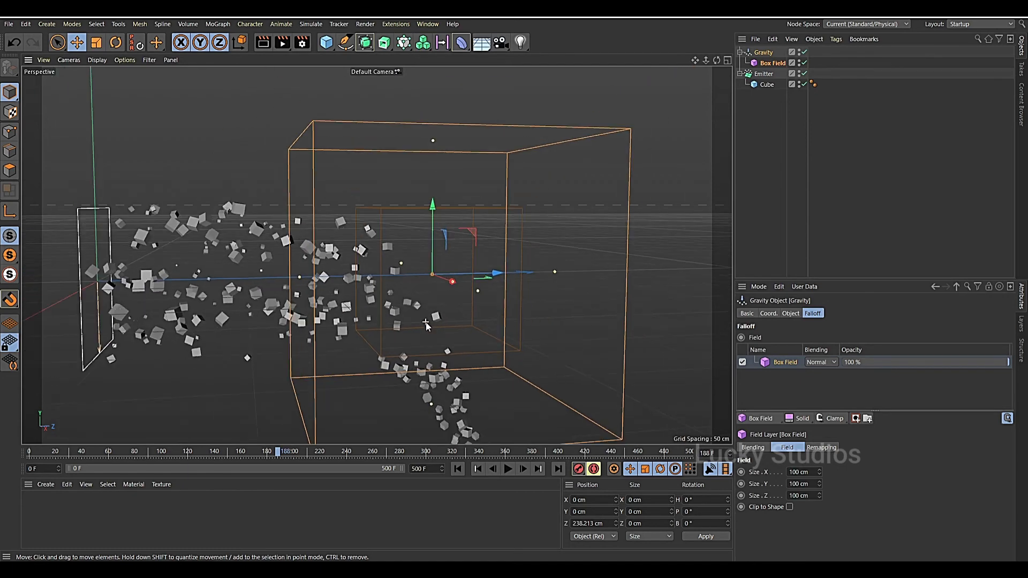
pyautogui.scroll(3, 427, 324)
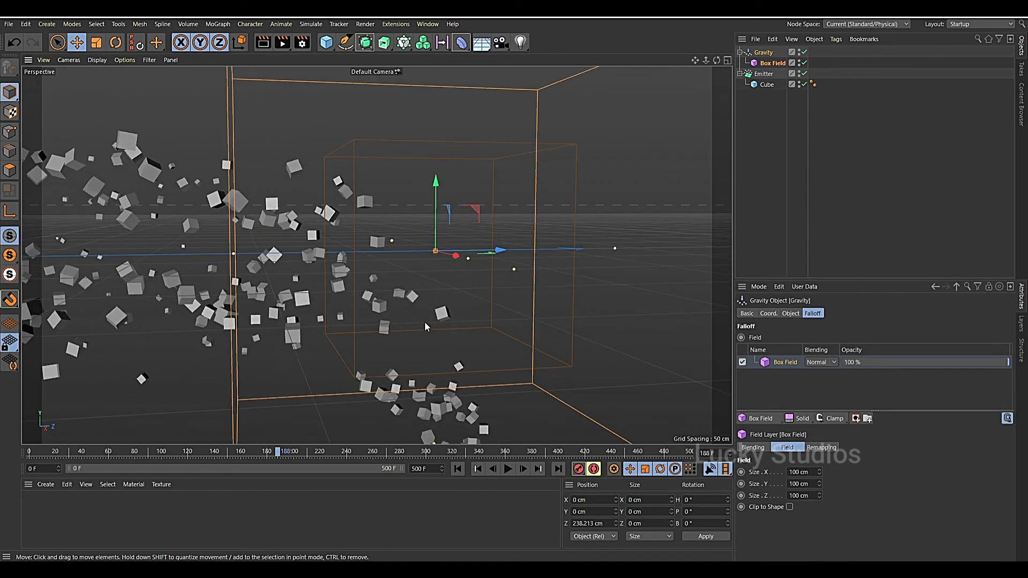
pyautogui.scroll(-2, 425, 323)
pyautogui.keyDown('alt'); pyautogui.moveTo(392, 289); pyautogui.dragTo(358, 297, button='middle'); pyautogui.keyUp('alt')
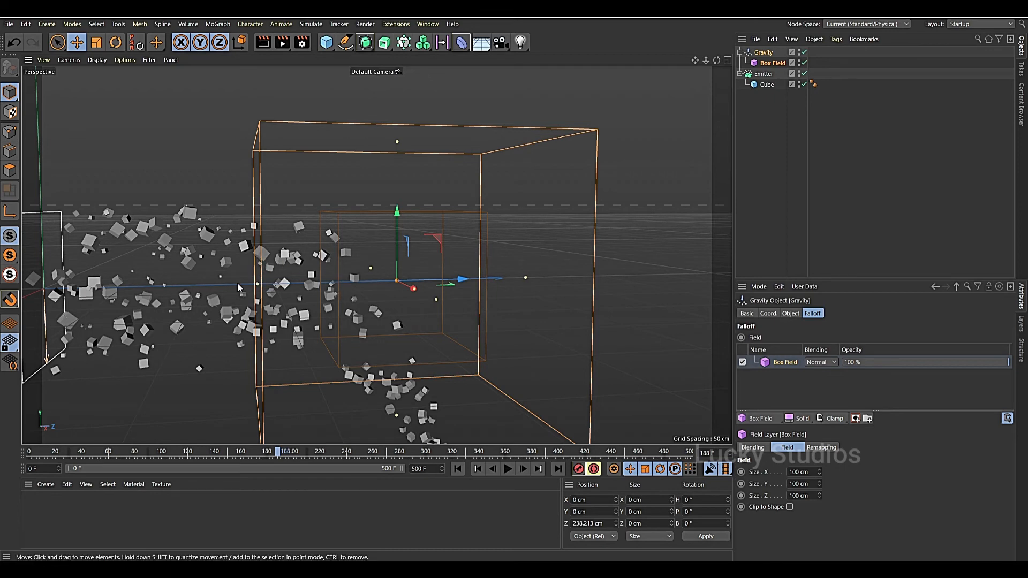
pyautogui.scroll(-3, 322, 287)
pyautogui.keyDown('alt'); pyautogui.moveTo(319, 326); pyautogui.dragTo(182, 202, button='middle'); pyautogui.keyUp('alt')
# - Set the Gravity's acceleration to 1000 cm and play the emission to check how the cubes fall inside the Box Field
pyautogui.click(458, 469)
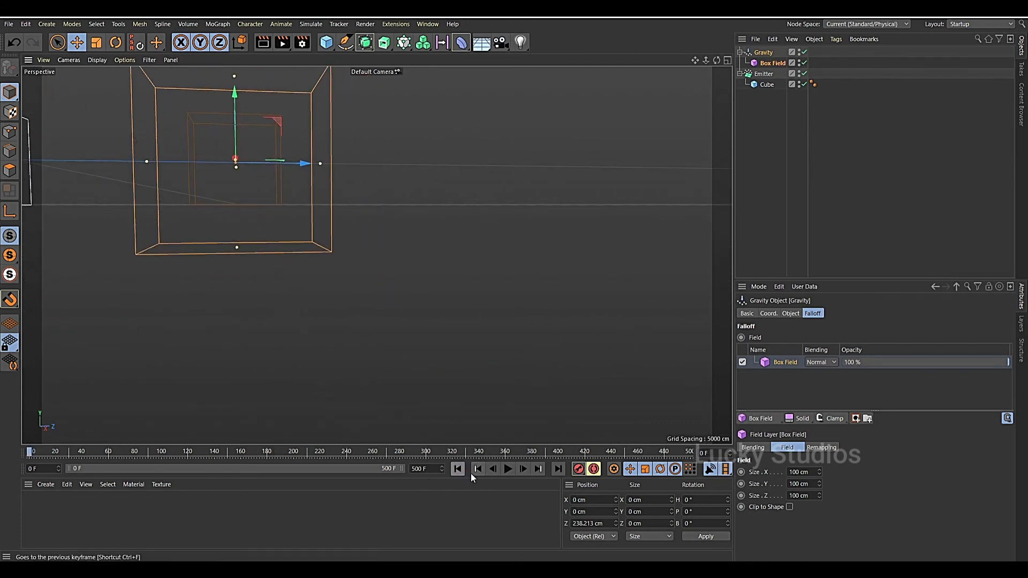
pyautogui.click(767, 51)
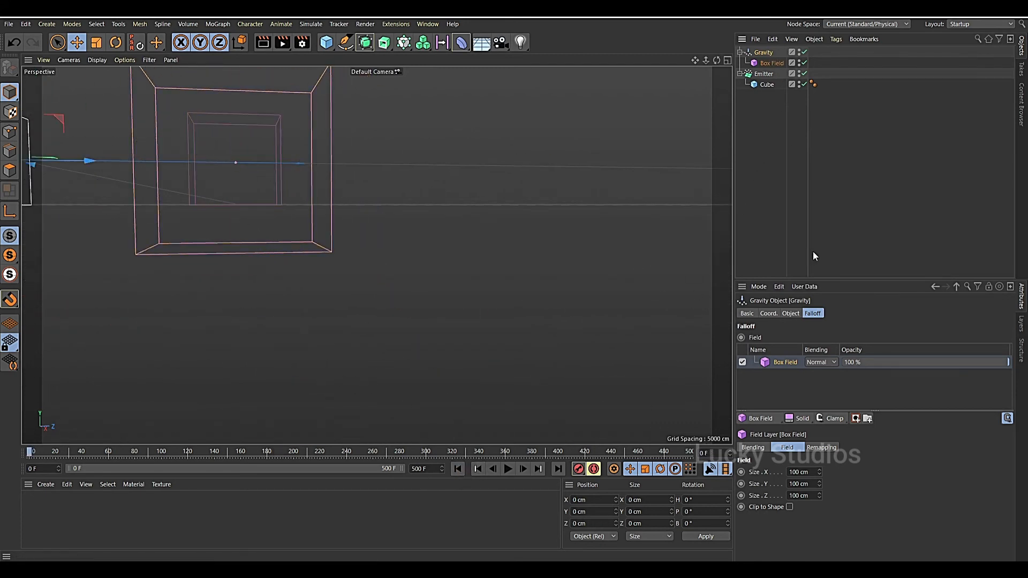
pyautogui.click(790, 313)
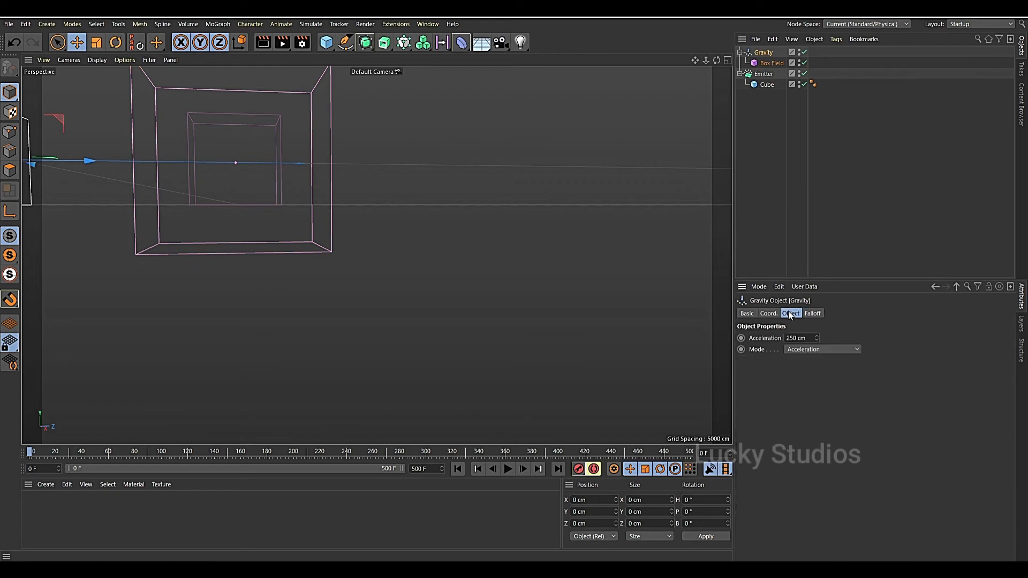
pyautogui.doubleClick(810, 335)
pyautogui.write('1000')
pyautogui.press('Return')
pyautogui.scroll(-3, 530, 299)
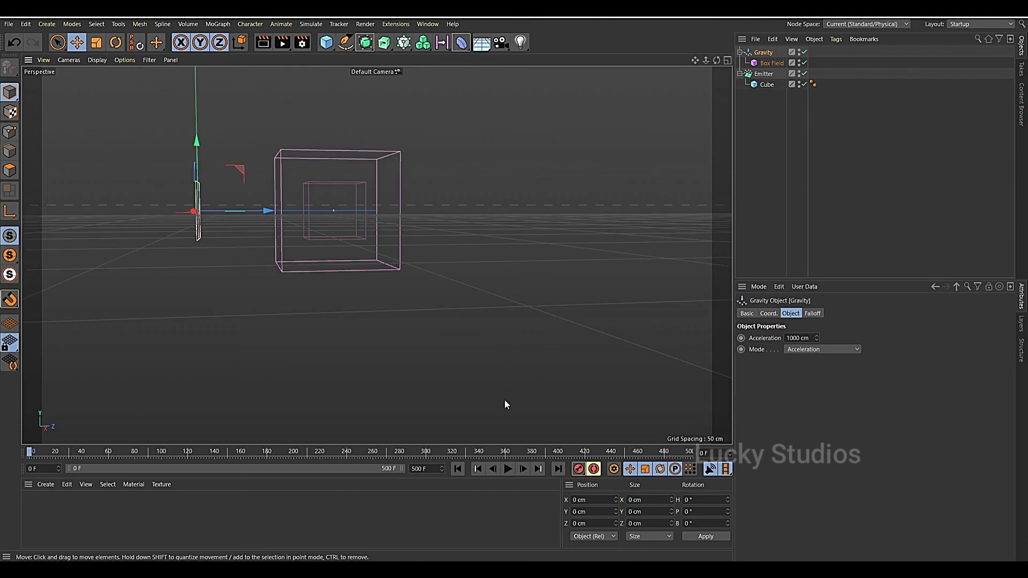
pyautogui.click(508, 470)
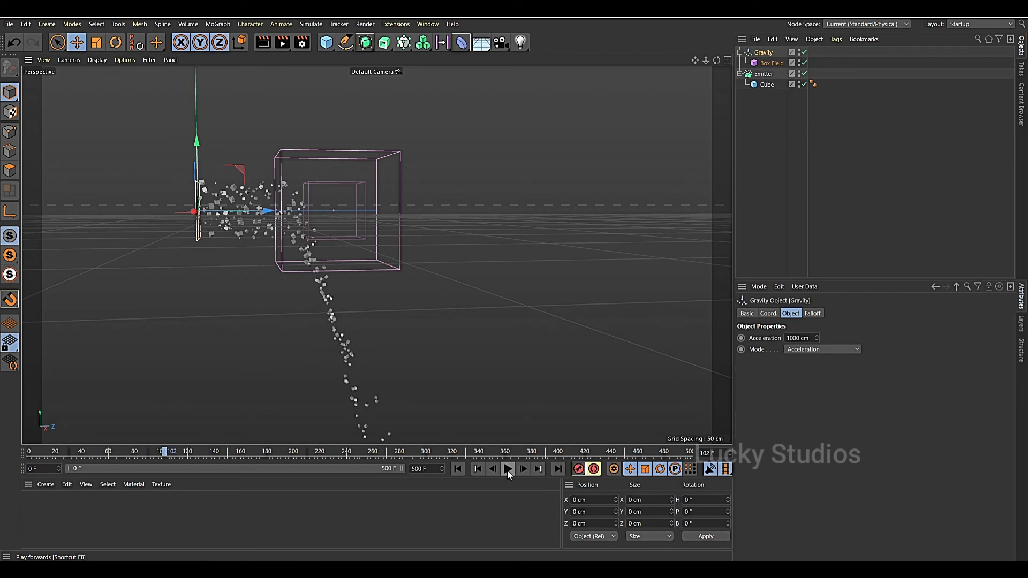
pyautogui.click(458, 469)
# - Add a Wind force and move it to about -267 cm on Y and 165 cm on Z
pyautogui.click(310, 24)
pyautogui.moveTo(335, 97)
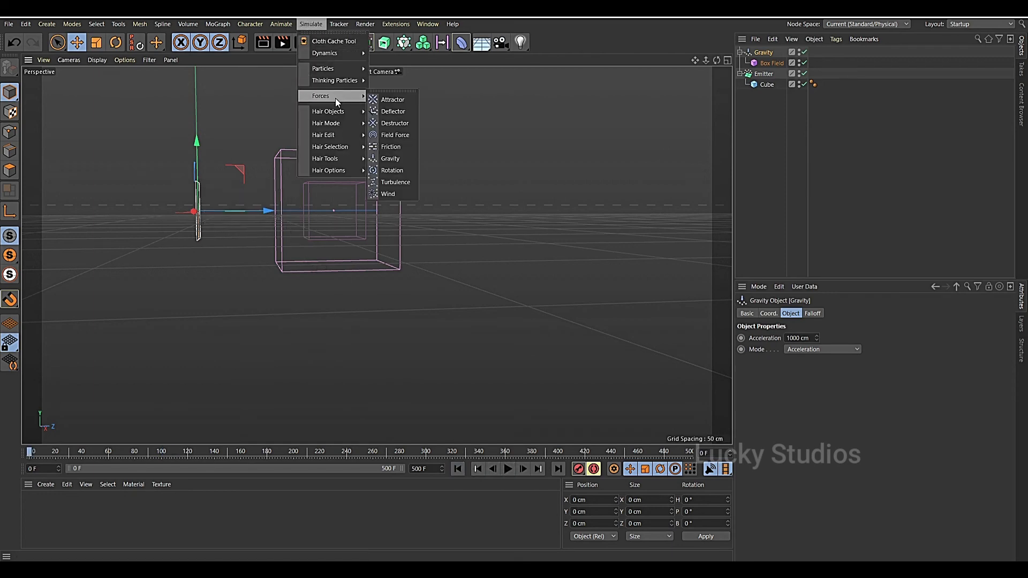
pyautogui.click(393, 195)
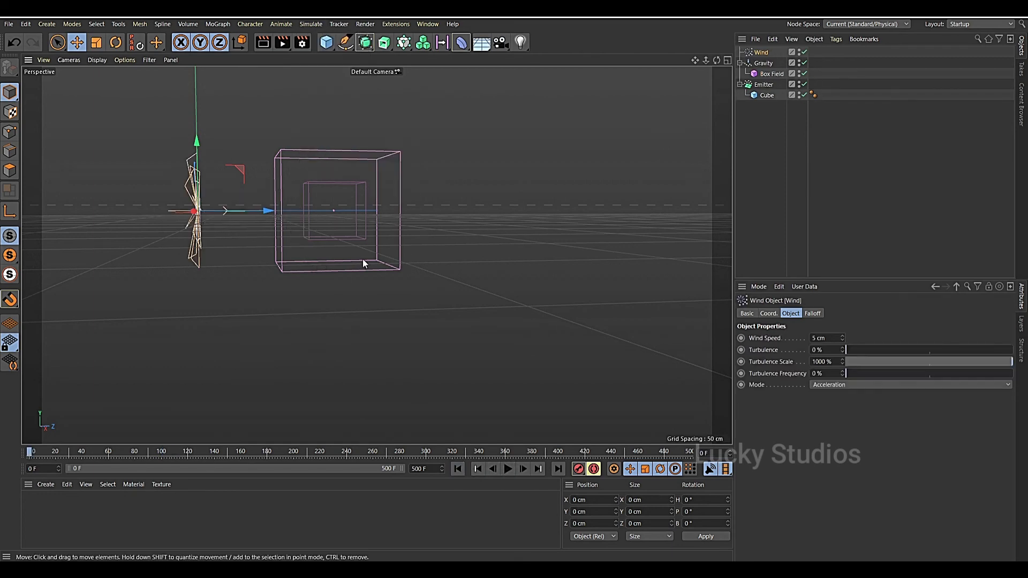
pyautogui.moveTo(265, 211); pyautogui.dragTo(361, 210)
pyautogui.moveTo(303, 143); pyautogui.dragTo(316, 290)
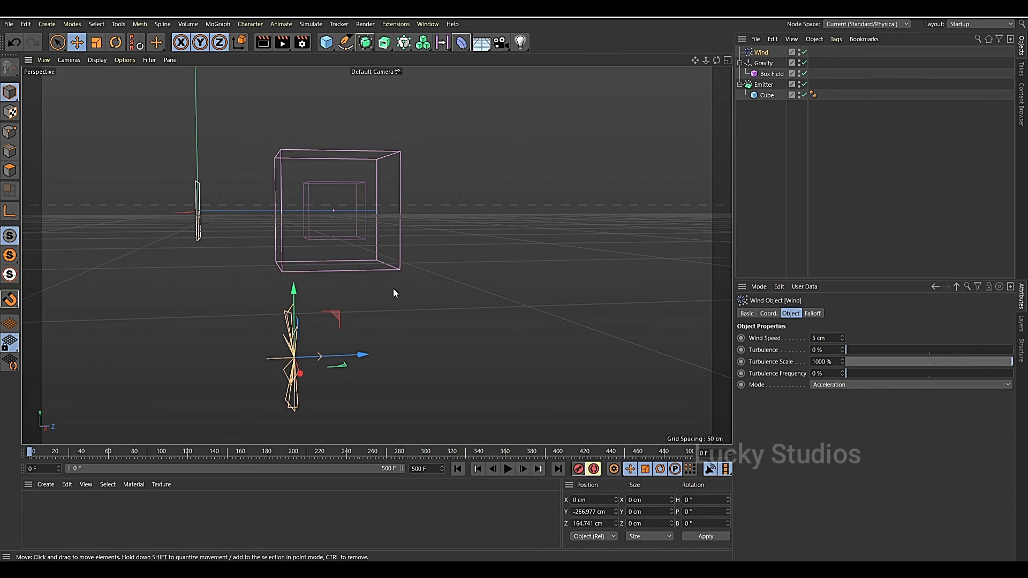
# - Play the emission to check whether the Wind affects the cubes before it is included in the Emitter
pyautogui.keyDown('alt'); pyautogui.moveTo(392, 288); pyautogui.dragTo(335, 310); pyautogui.keyUp('alt')
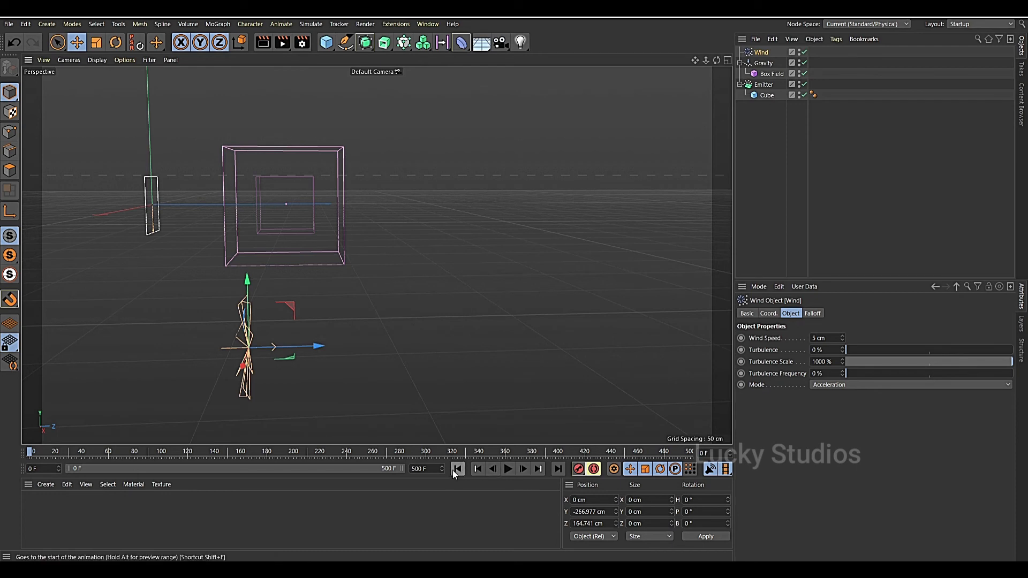
pyautogui.click(508, 469)
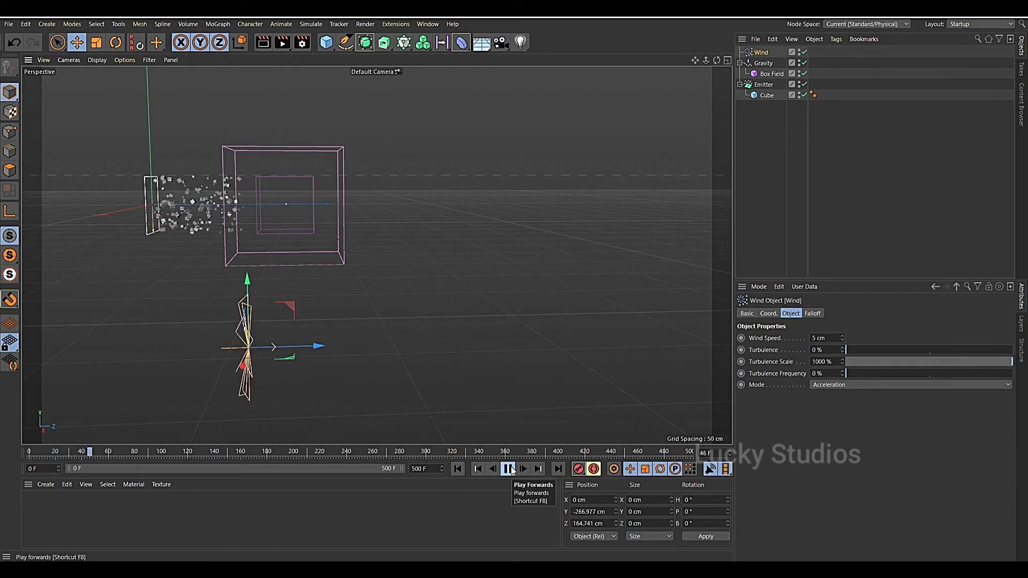
pyautogui.click(508, 470)
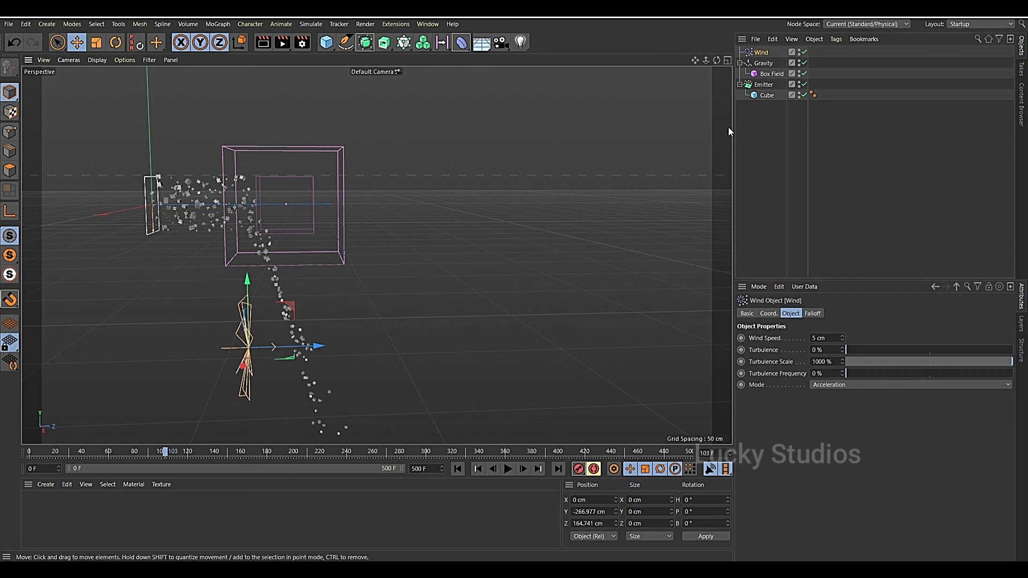
# - Add the Wind object to the Emitter's included modifiers and play the emission from the start
pyautogui.click(764, 85)
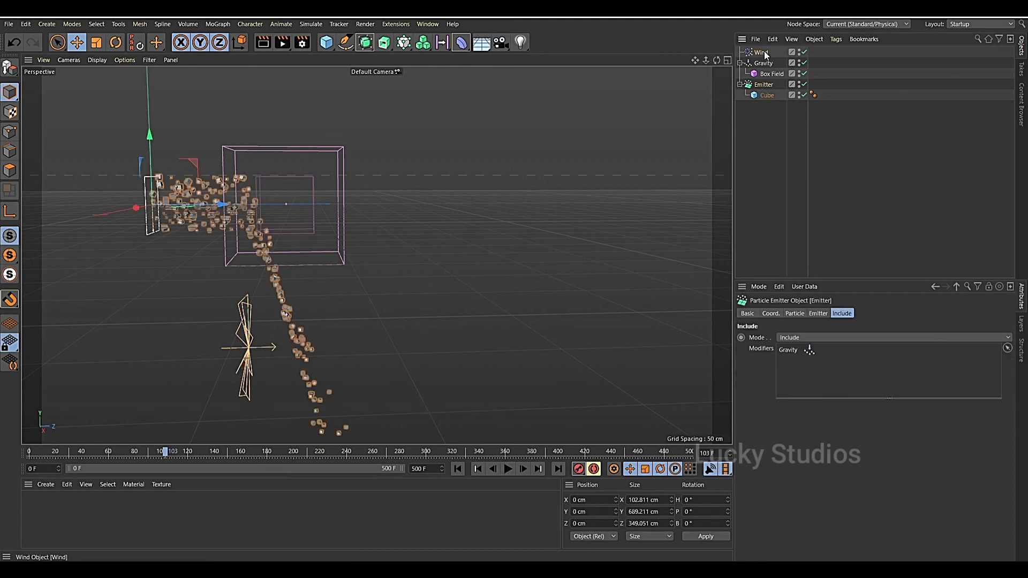
pyautogui.moveTo(766, 54); pyautogui.dragTo(862, 315)
pyautogui.moveTo(795, 355); pyautogui.dragTo(796, 357)
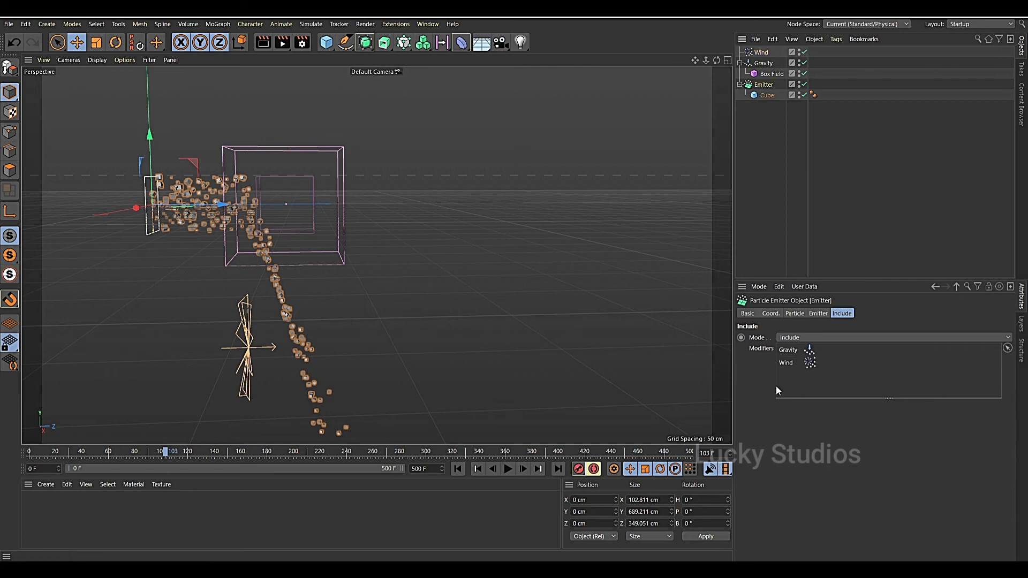
pyautogui.click(457, 469)
pyautogui.click(507, 470)
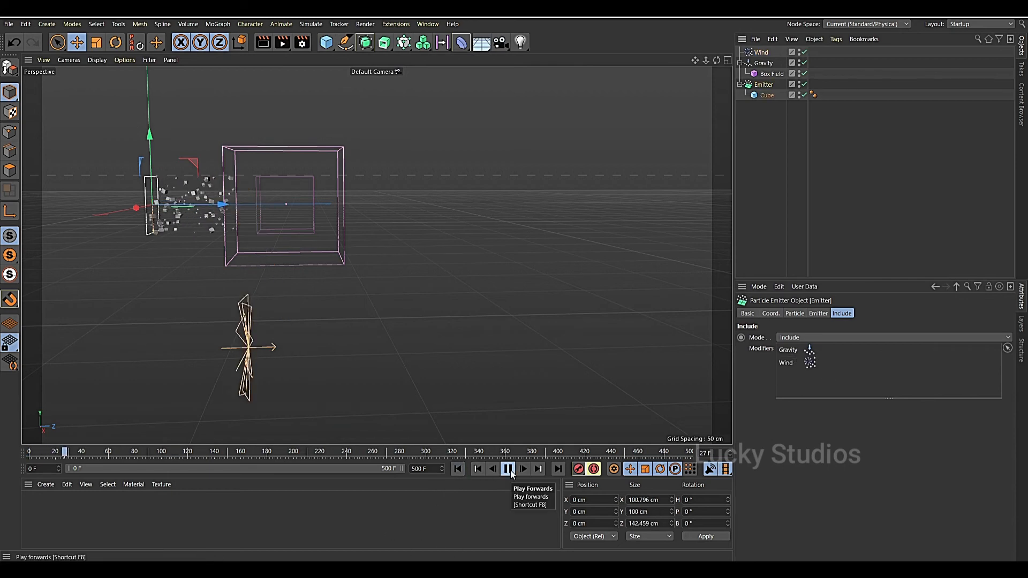
pyautogui.click(507, 470)
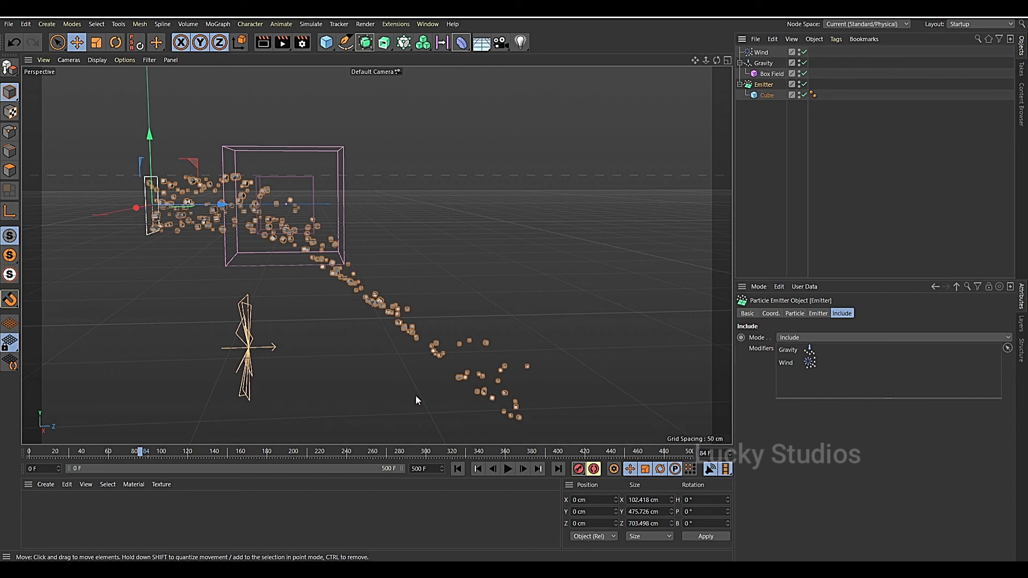
# - Duplicate the Wind object farther along the Z axis and set the copy's pitch rotation to 90° so it blows upward
pyautogui.click(248, 344)
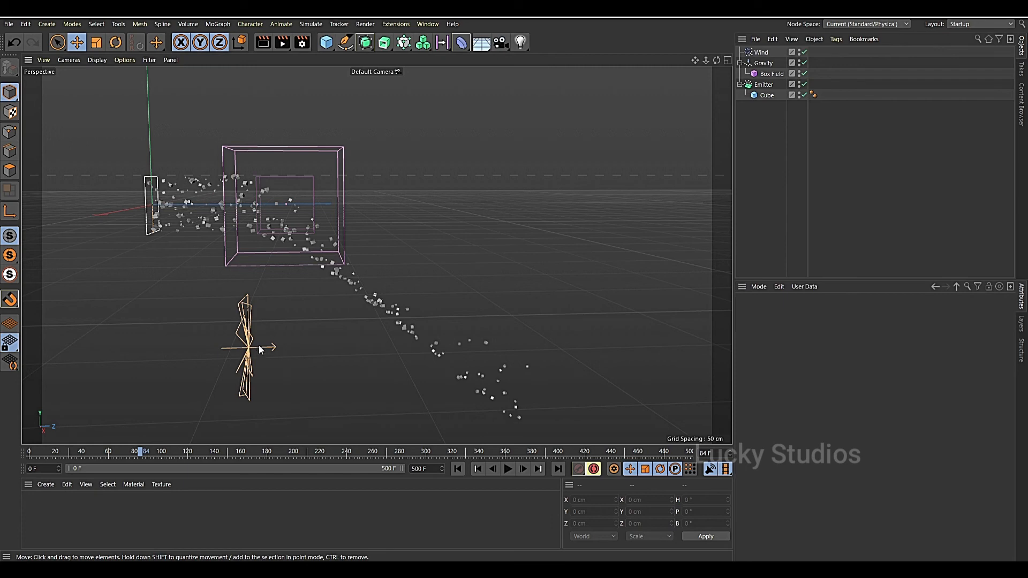
pyautogui.click(261, 349)
pyautogui.keyDown('ctrl'); pyautogui.moveTo(261, 349); pyautogui.dragTo(379, 342); pyautogui.keyUp('ctrl')
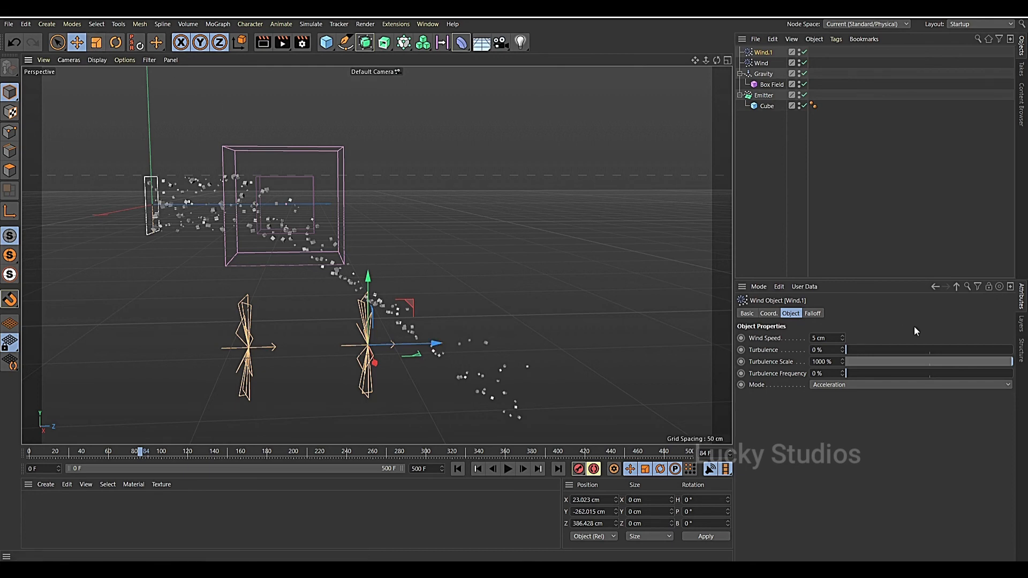
pyautogui.click(769, 313)
pyautogui.click(900, 350)
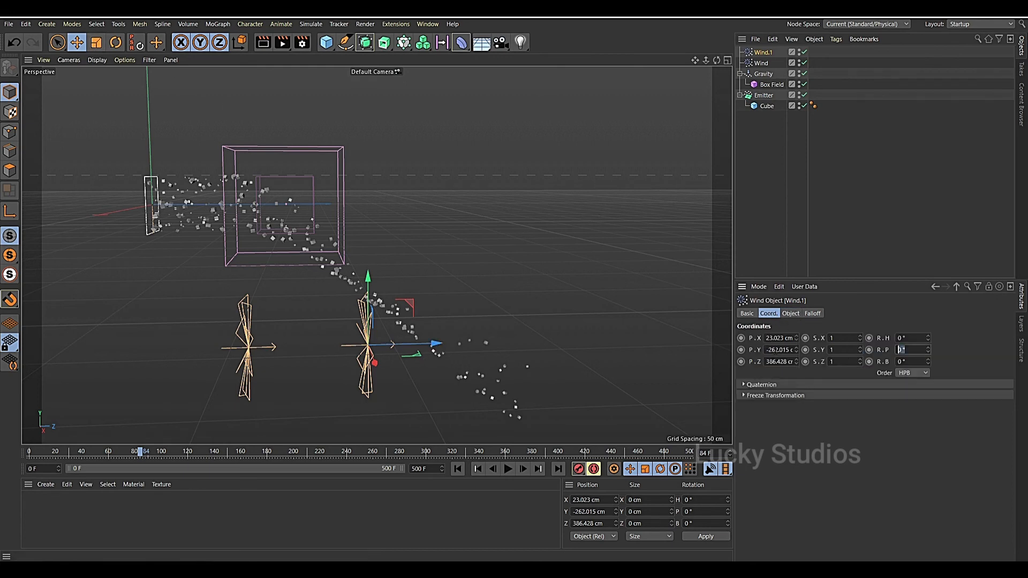
pyautogui.press('Return')
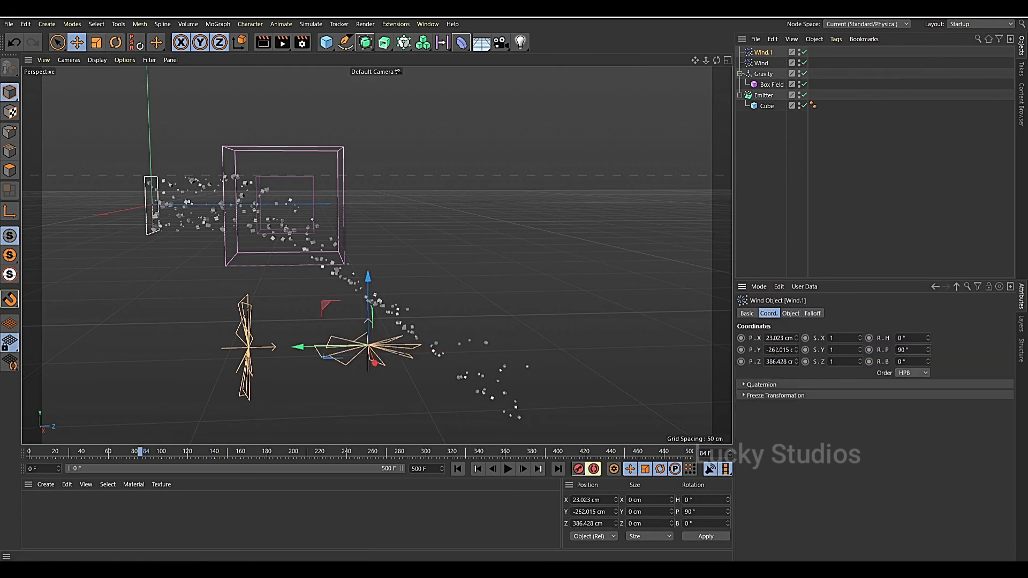
# - Reset the duplicated Wind's X position to 0 cm and move it to about -333 cm on Y and 509 cm on Z
pyautogui.rightClick(796, 339)
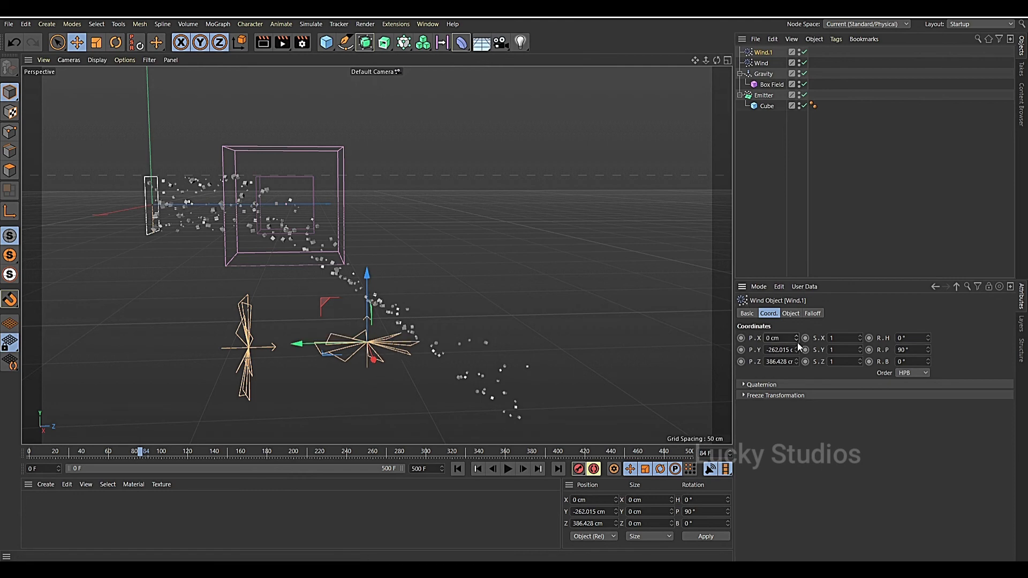
pyautogui.rightClick(797, 348)
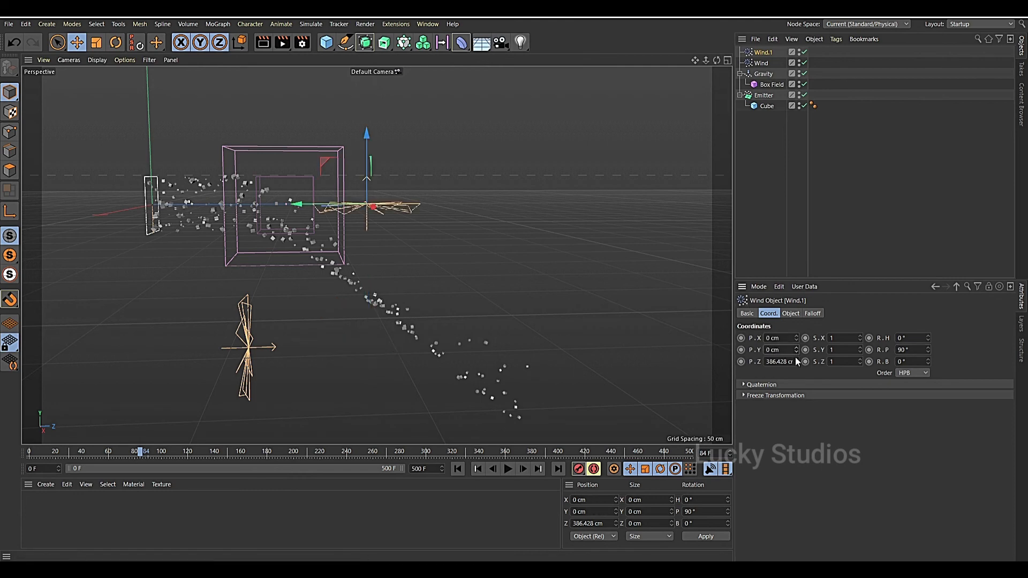
pyautogui.moveTo(368, 143); pyautogui.dragTo(375, 319)
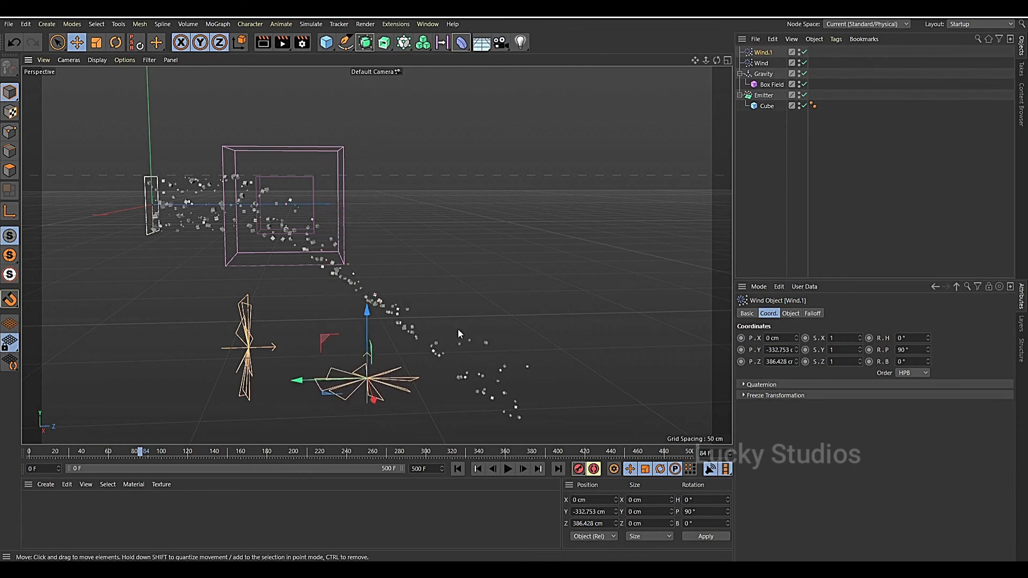
pyautogui.keyDown('alt'); pyautogui.moveTo(458, 329); pyautogui.dragTo(397, 380); pyautogui.keyUp('alt')
pyautogui.moveTo(294, 375); pyautogui.dragTo(370, 377)
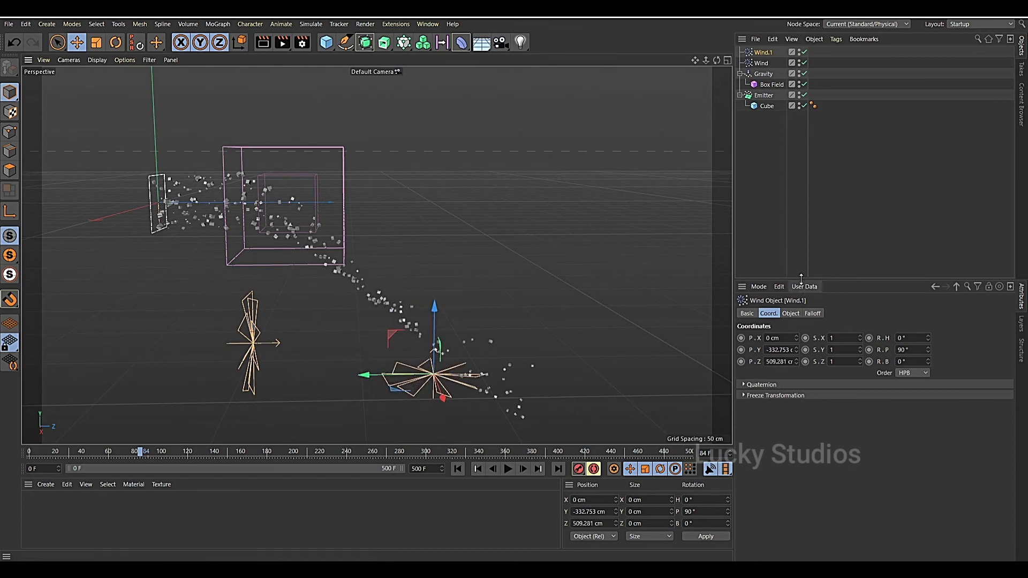
# - Add the duplicated Wind to the Emitter's included modifiers and return to the start of the animation
pyautogui.click(764, 95)
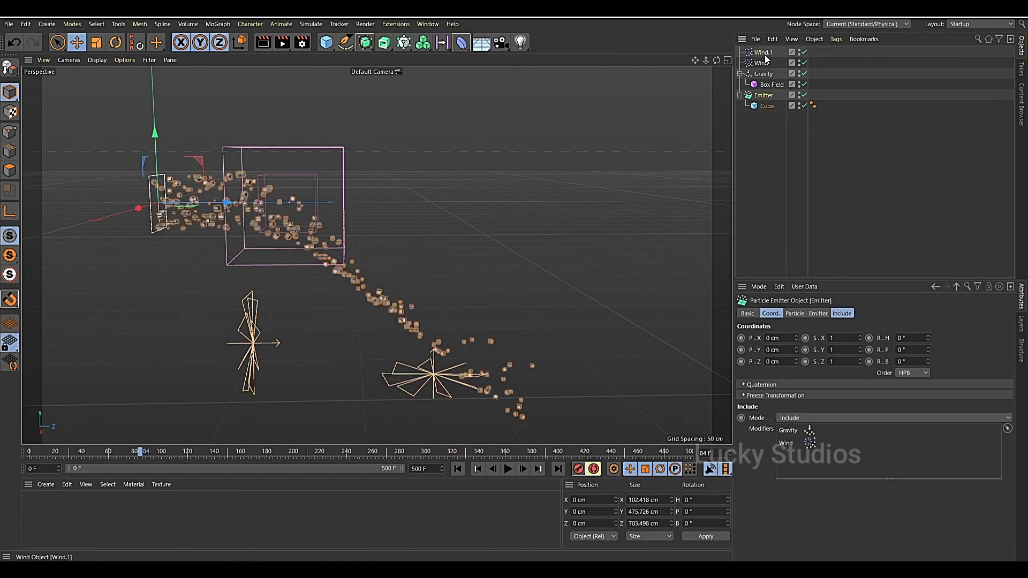
pyautogui.moveTo(765, 56); pyautogui.dragTo(822, 177)
pyautogui.moveTo(798, 450); pyautogui.dragTo(797, 448)
pyautogui.click(456, 469)
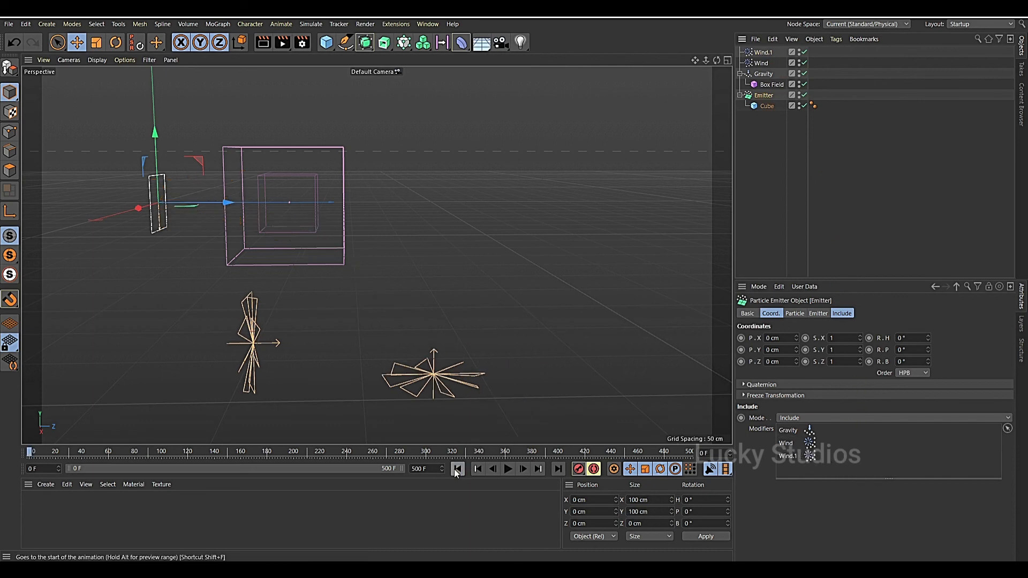
# - Set the upward Wind's speed to 10 cm and play the emission to check its effect on the cubes
pyautogui.click(763, 53)
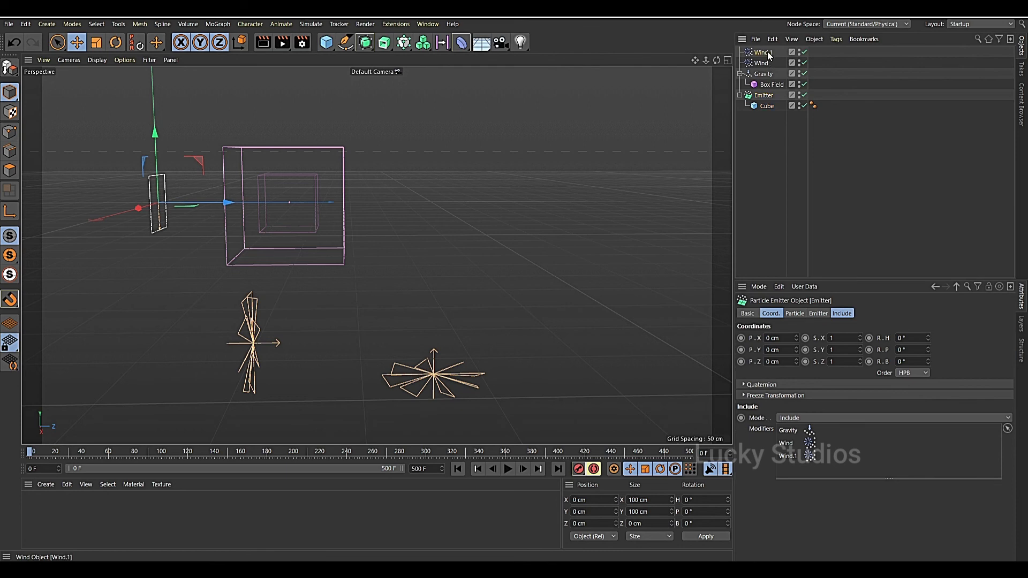
pyautogui.click(791, 313)
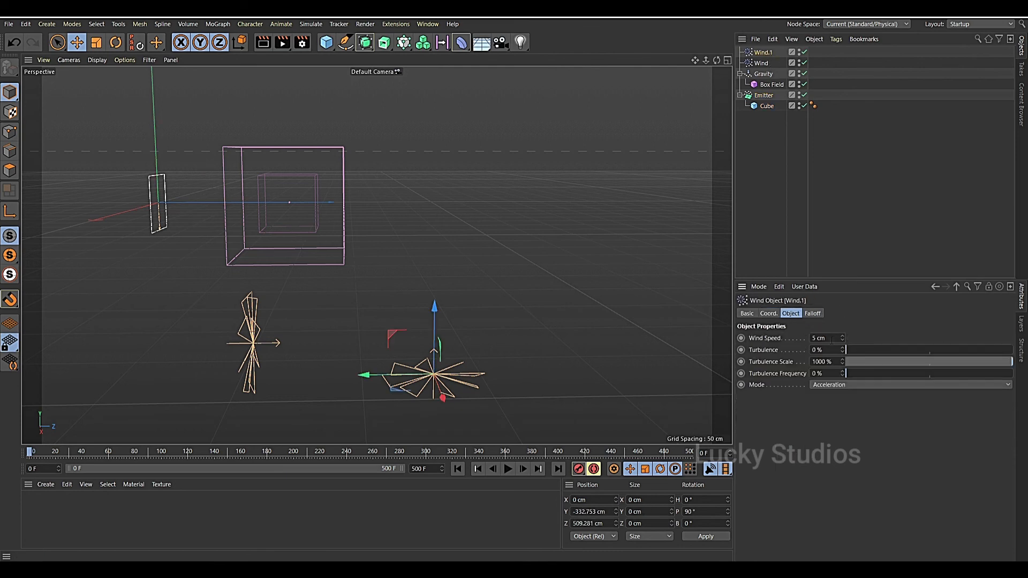
pyautogui.click(824, 338)
pyautogui.write('10')
pyautogui.press('Return')
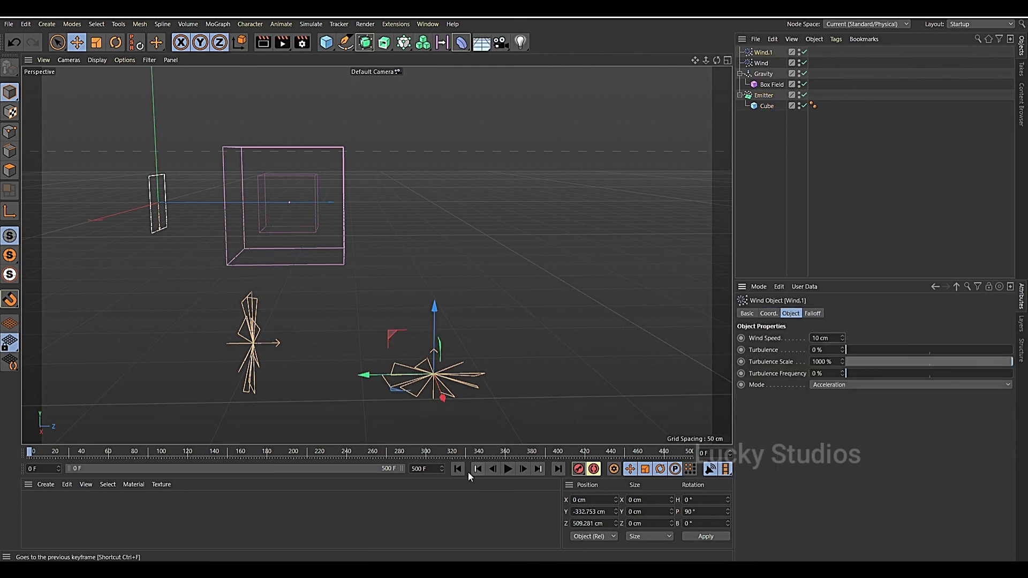
pyautogui.click(509, 469)
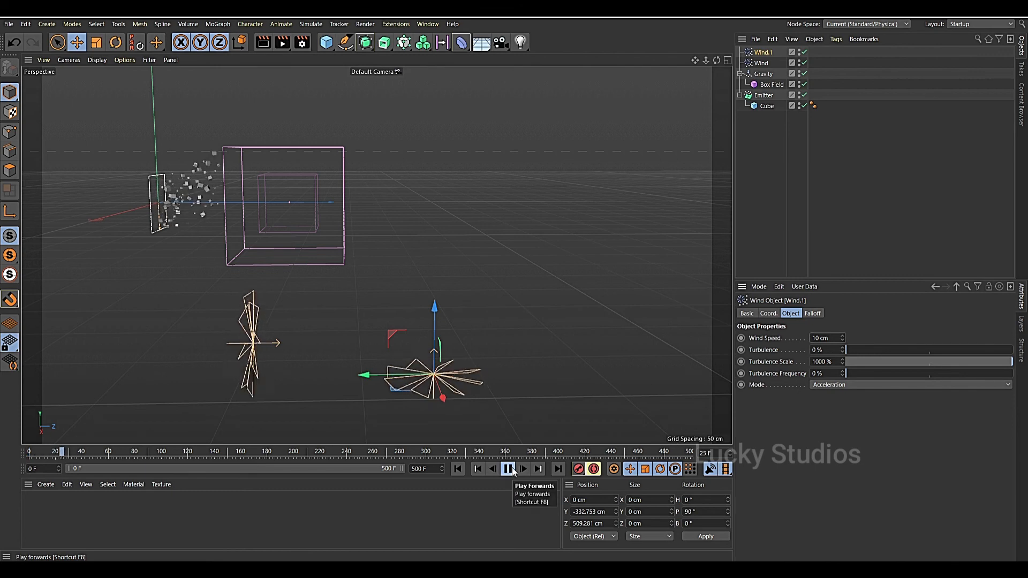
pyautogui.click(509, 469)
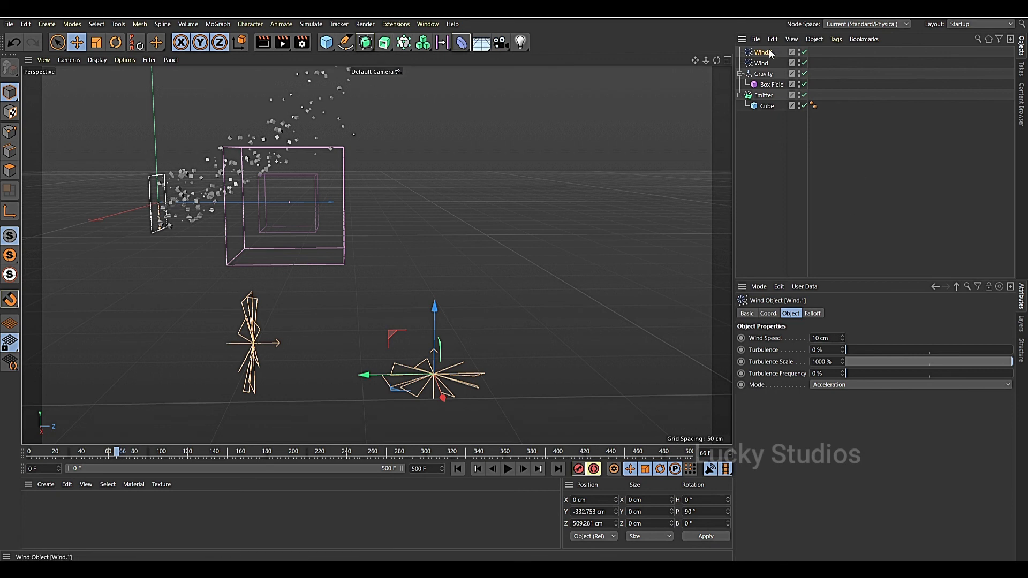
# - Set the upward Wind's speed to 5 cm and replay the emission from the start
pyautogui.click(819, 338)
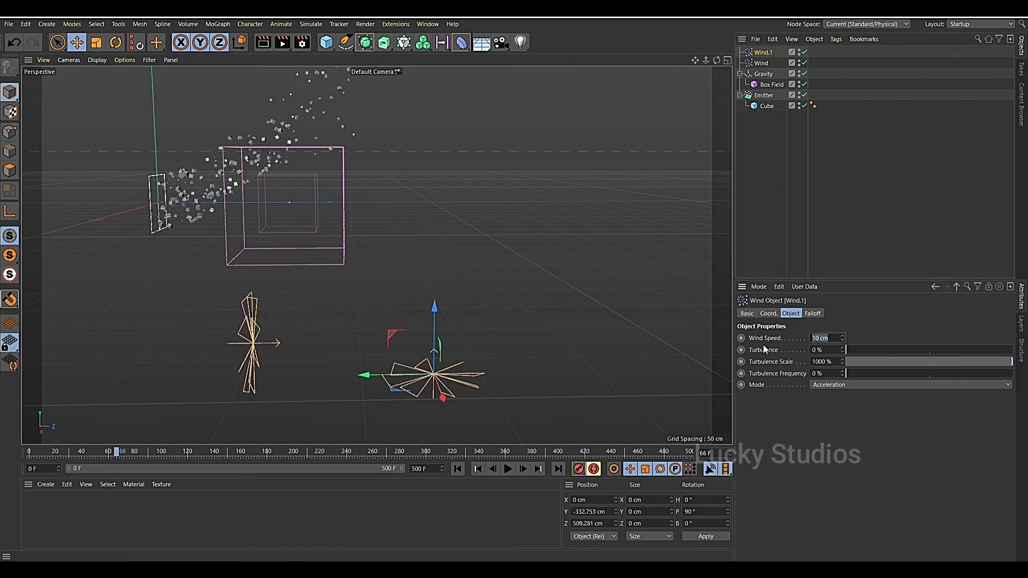
pyautogui.write('5')
pyautogui.press('Return')
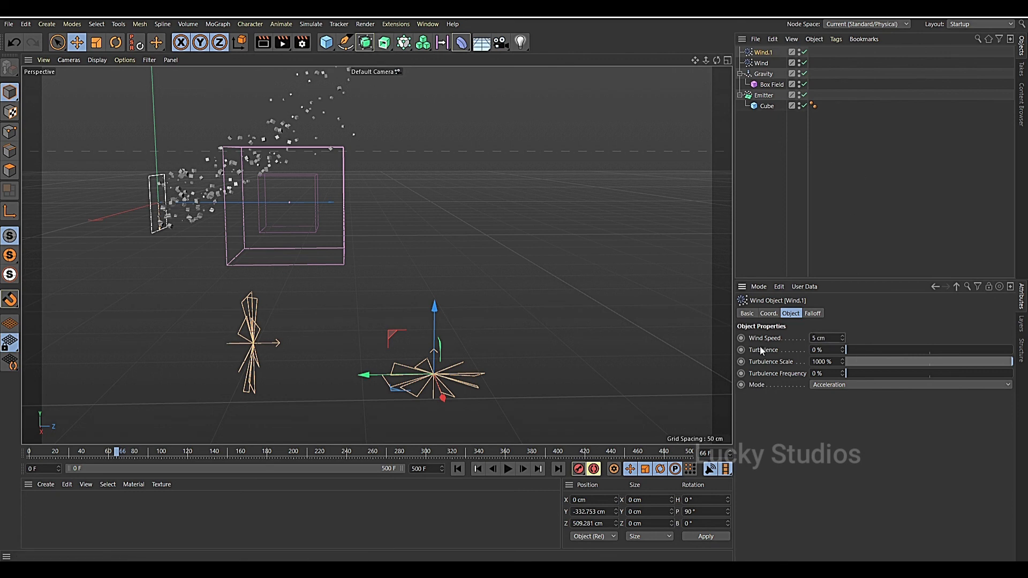
pyautogui.click(458, 469)
pyautogui.click(508, 469)
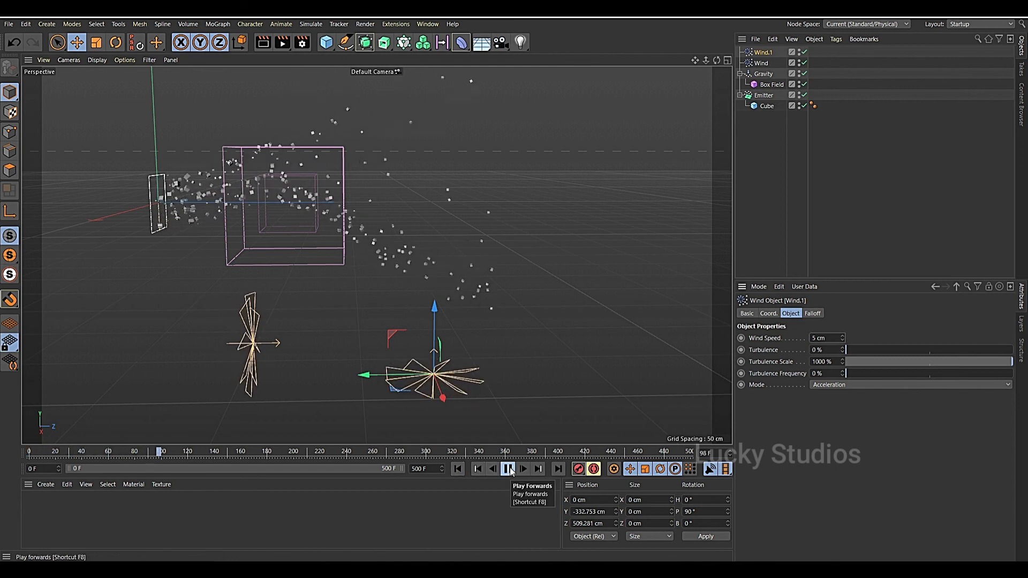
pyautogui.click(508, 469)
# - Set the upward Wind's speed to 3 cm, then select the original Wind object
pyautogui.moveTo(825, 338); pyautogui.dragTo(727, 330)
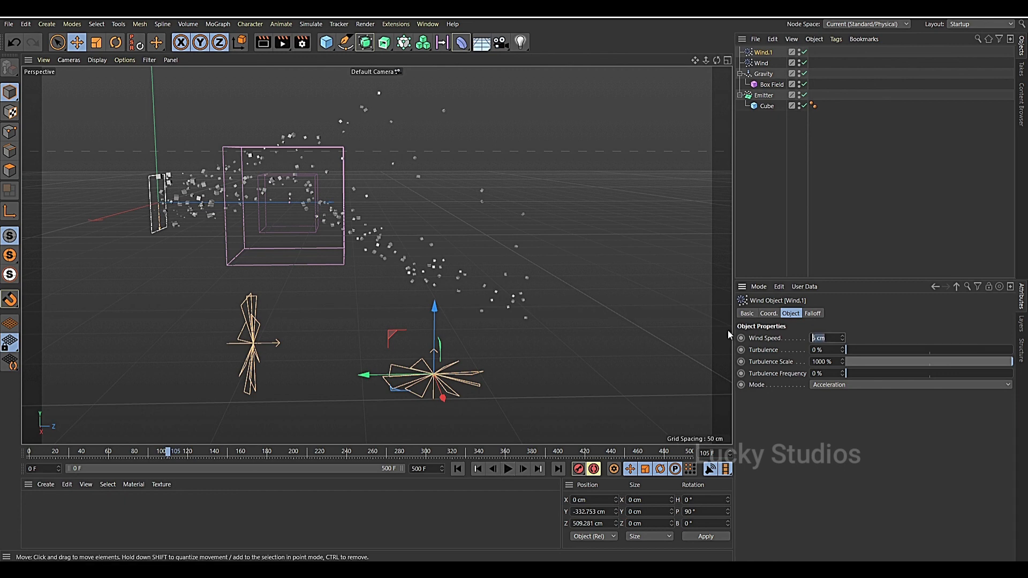
pyautogui.write('3')
pyautogui.press('Return')
pyautogui.click(760, 62)
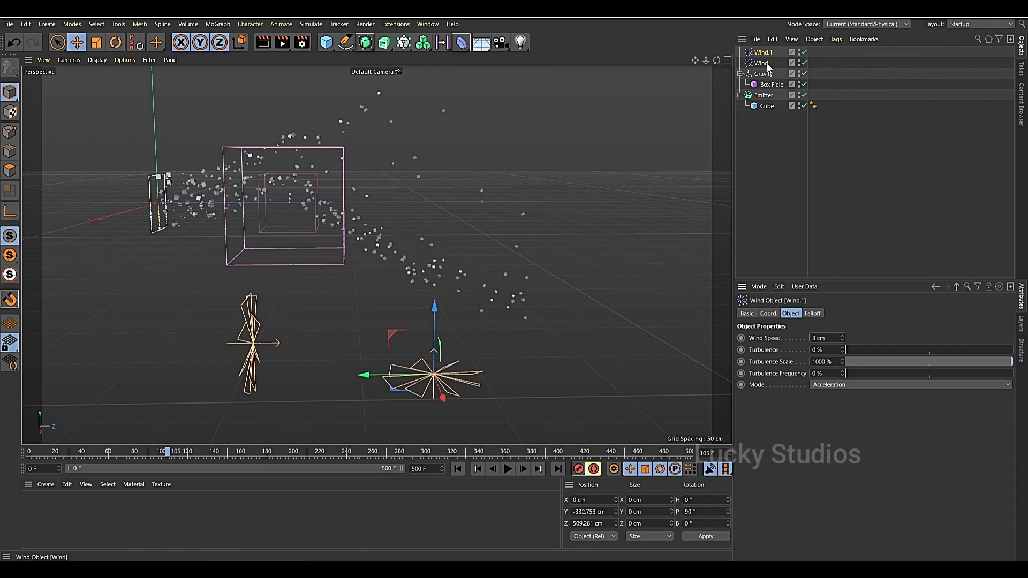
# - Reposition the upward Wind to about Y -452 cm, Z 586 cm, and replay the emission from the start with its speed at 4 cm
pyautogui.moveTo(822, 338); pyautogui.dragTo(771, 340)
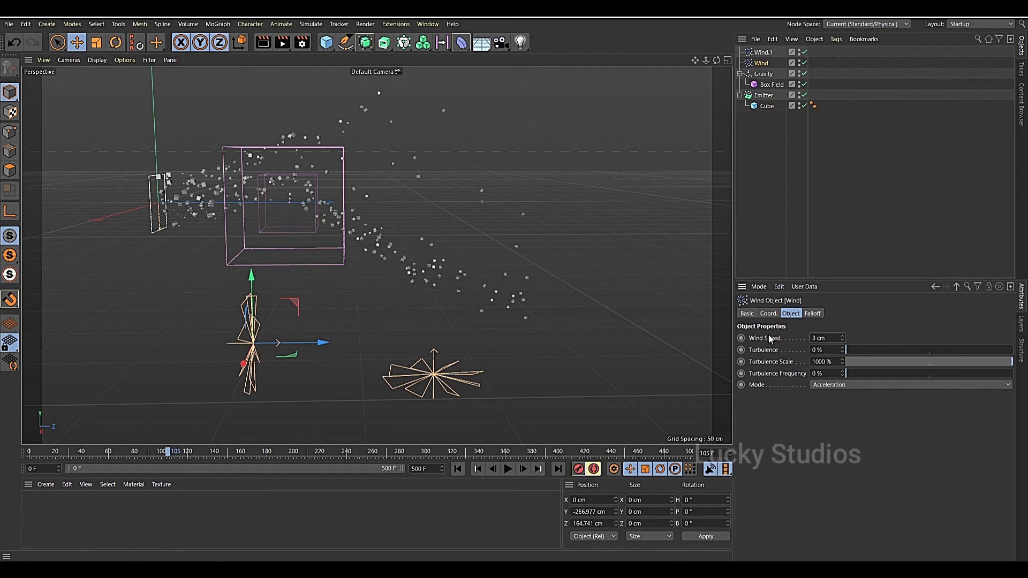
pyautogui.click(457, 469)
pyautogui.click(508, 470)
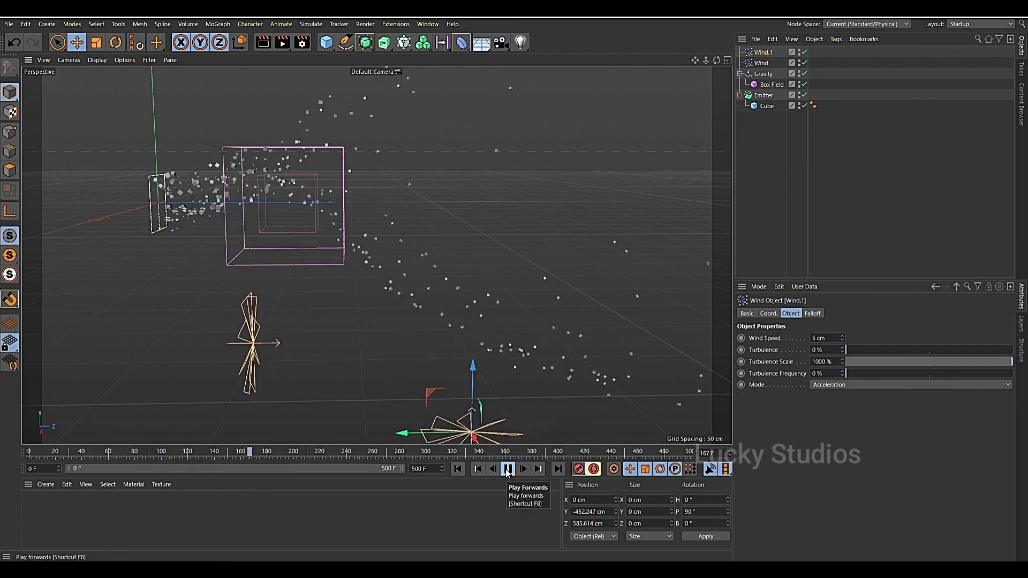
pyautogui.click(507, 470)
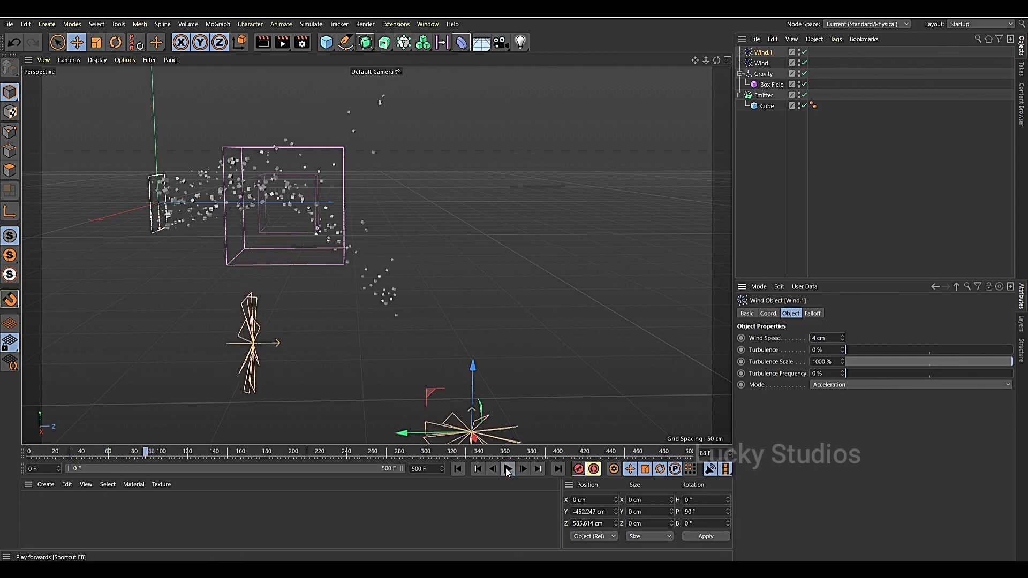
# - Scale up the Box Field that limits Gravity and raise it slightly along its vertical axis
pyautogui.click(343, 172)
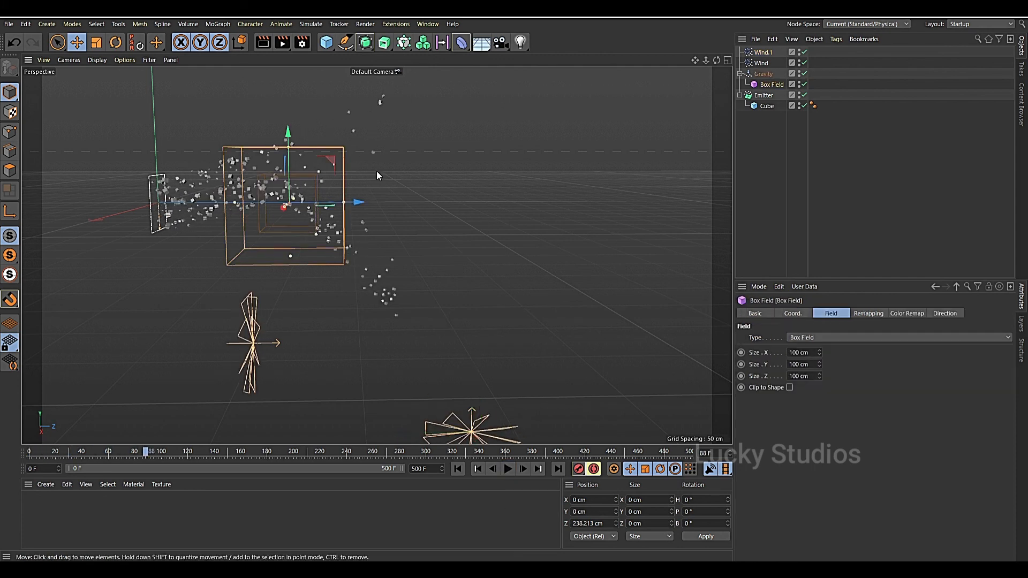
pyautogui.press('t')
pyautogui.moveTo(382, 166); pyautogui.dragTo(412, 163)
pyautogui.press('e')
pyautogui.moveTo(289, 139); pyautogui.dragTo(290, 117)
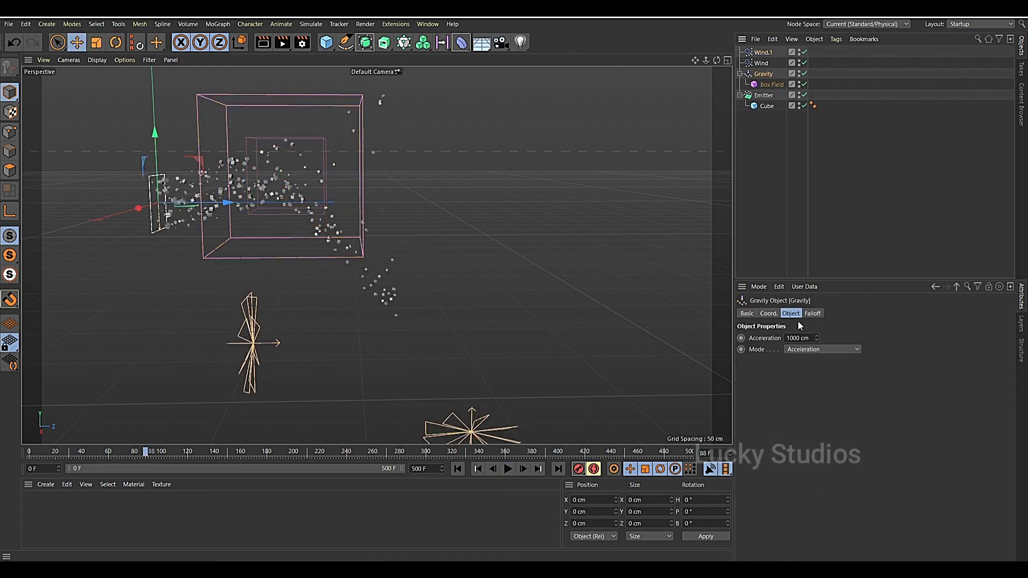
# - Set Gravity's acceleration to 1500 cm and the upward Wind's speed to 10 cm, playing the emission to check the cubes' path
pyautogui.click(507, 469)
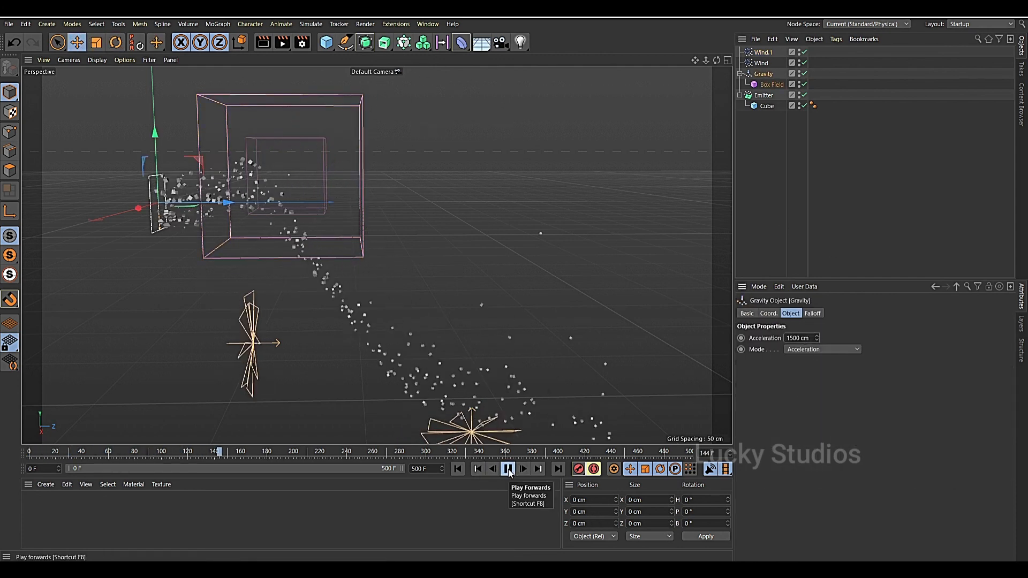
pyautogui.click(471, 430)
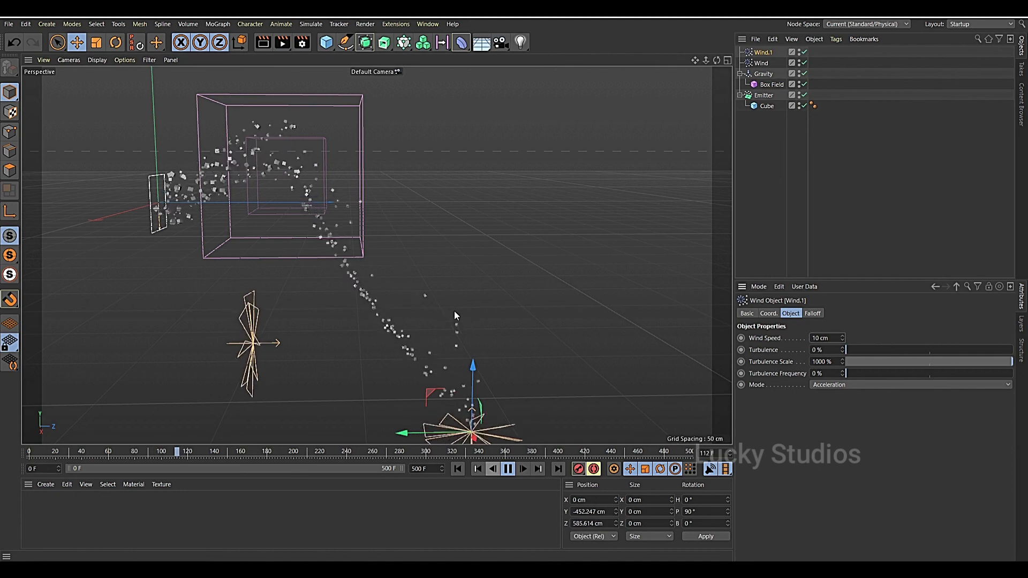
pyautogui.click(508, 469)
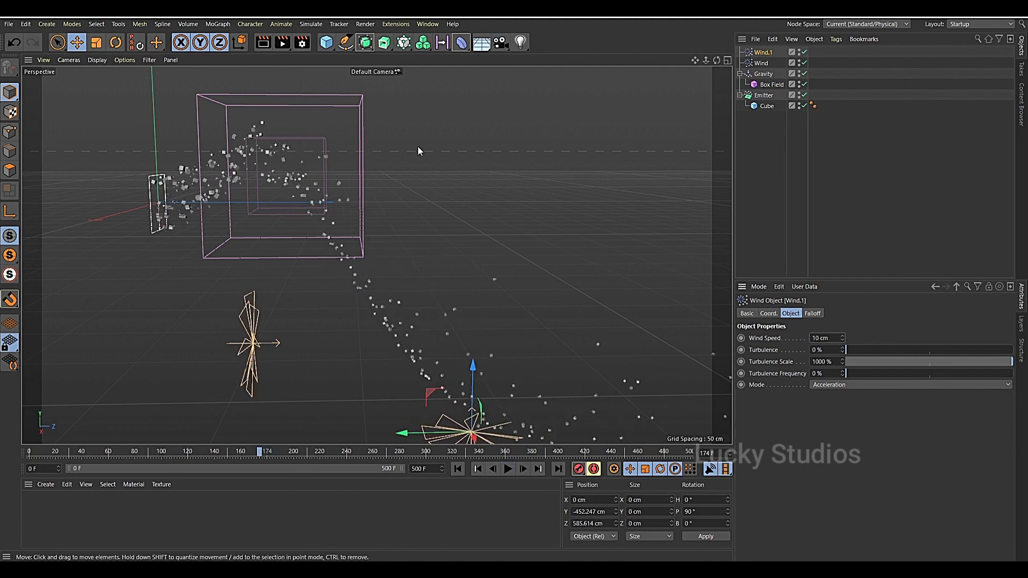